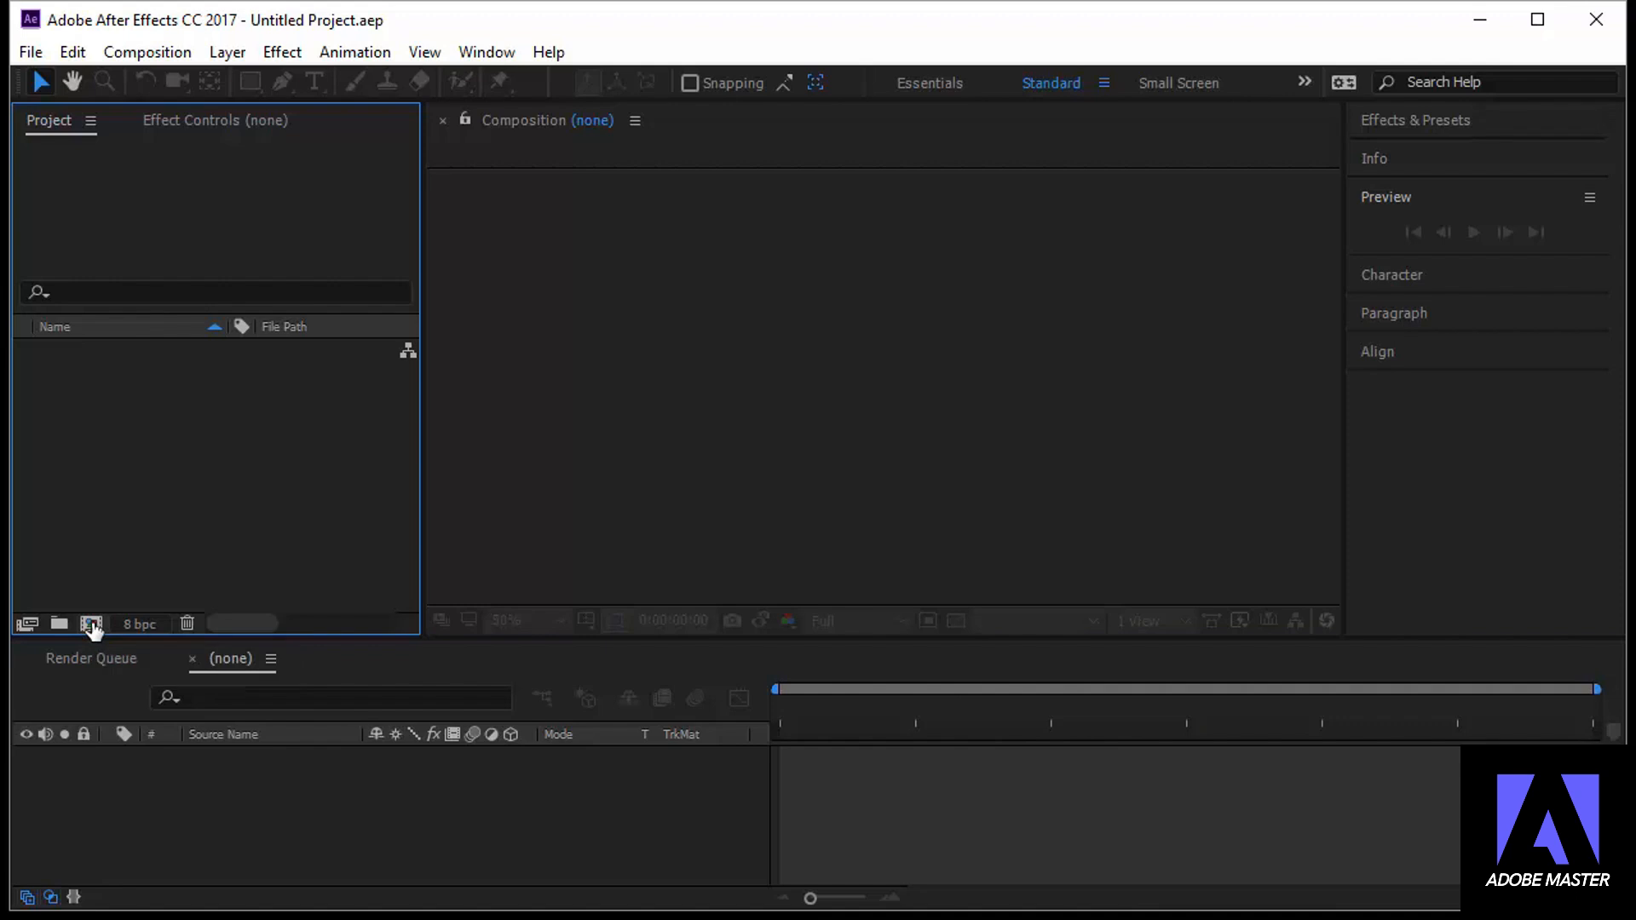
# Create a new composition named Motion with the HDV/HDTV 720 25 preset and a duration of 0:00:03:00
pyautogui.click(92, 626)
pyautogui.moveTo(533, 167); pyautogui.dragTo(699, 169)
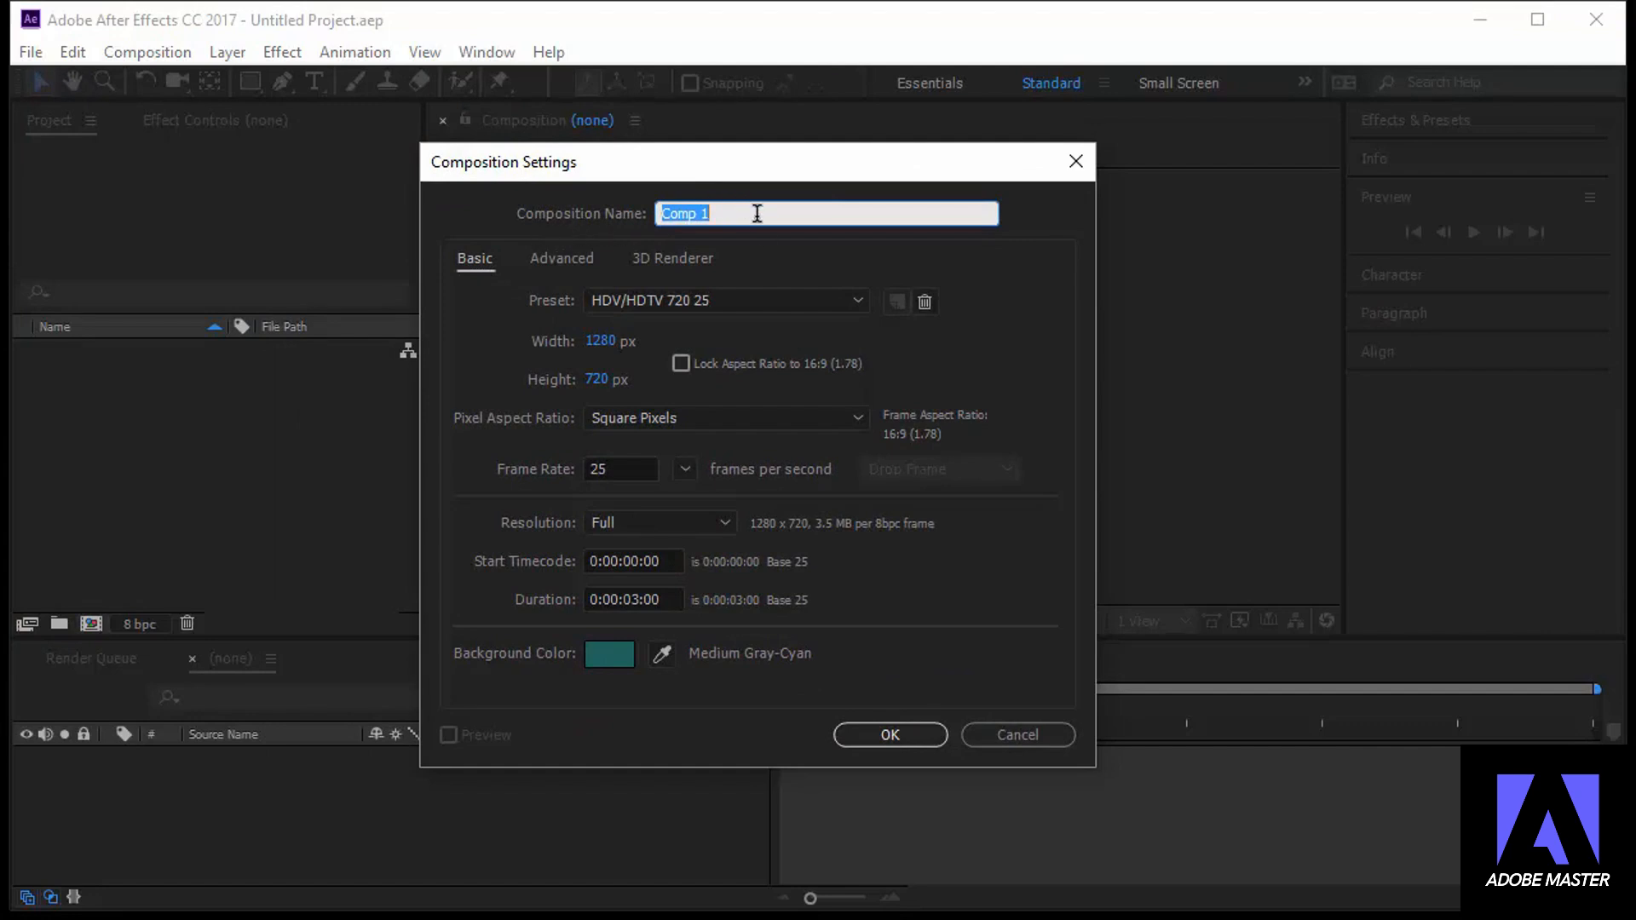
pyautogui.write('Motion')
pyautogui.click(622, 299)
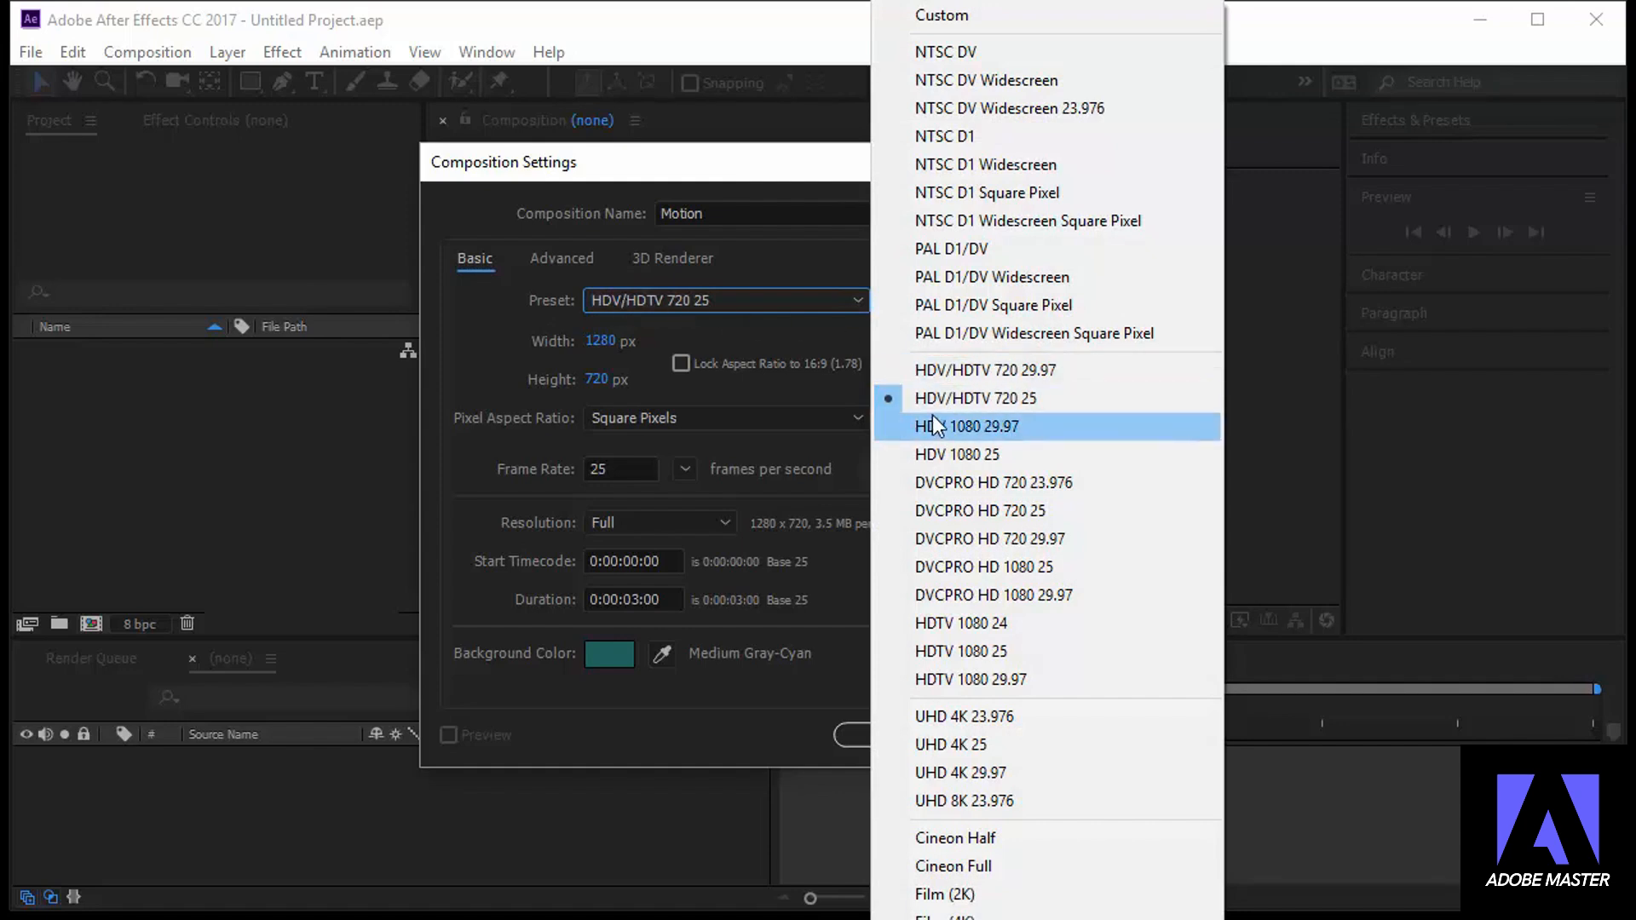
pyautogui.click(1033, 407)
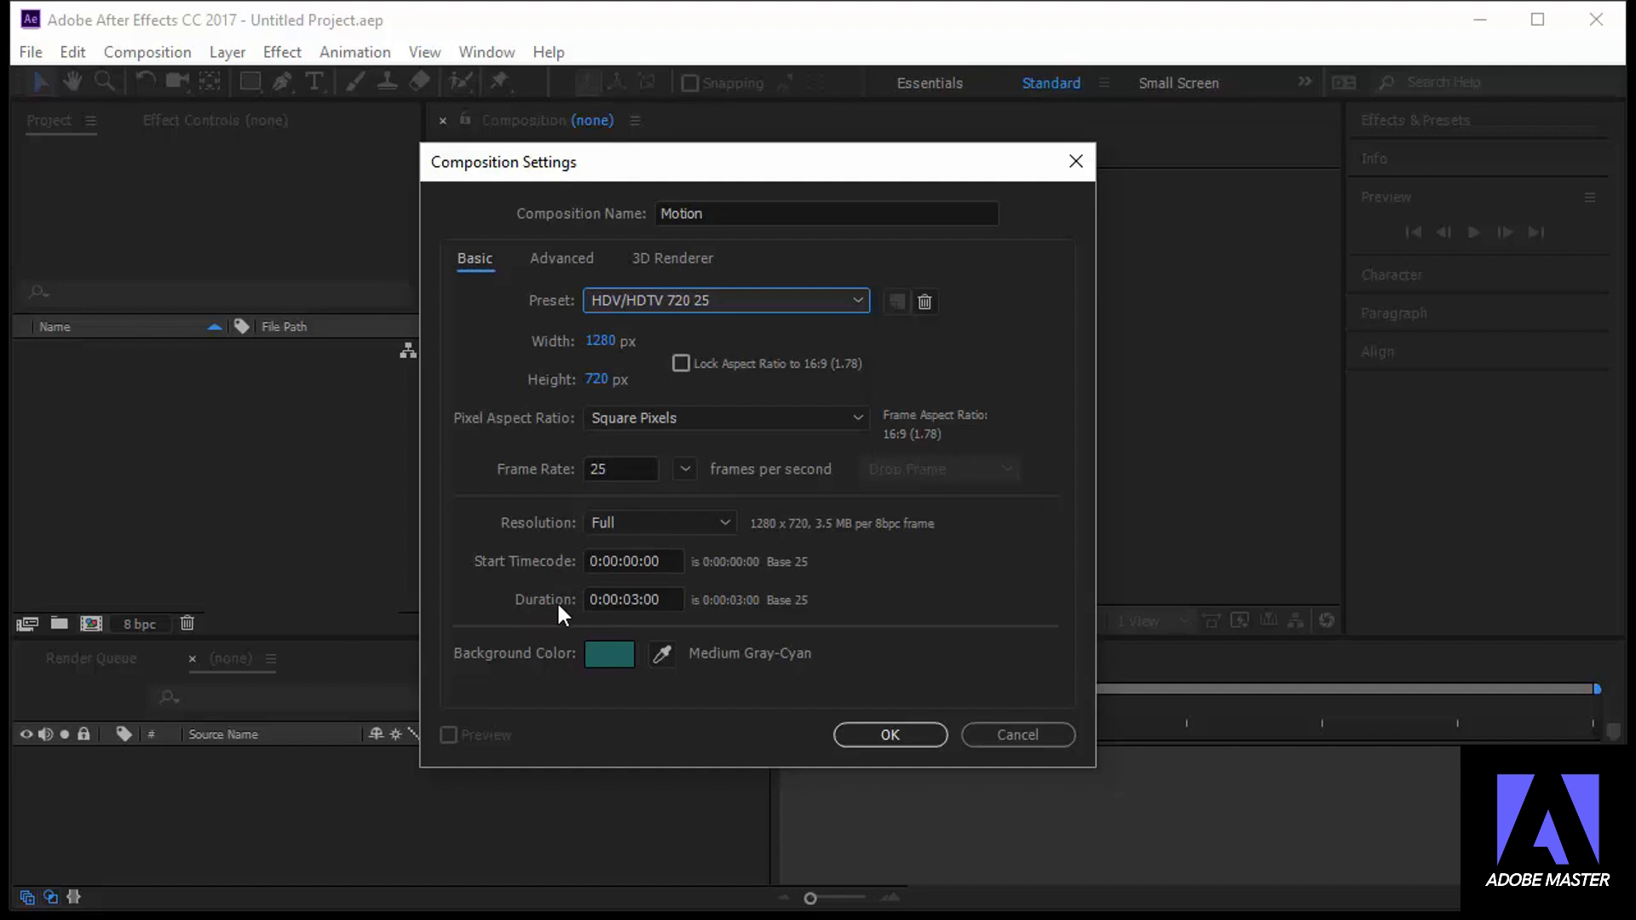
pyautogui.click(670, 599)
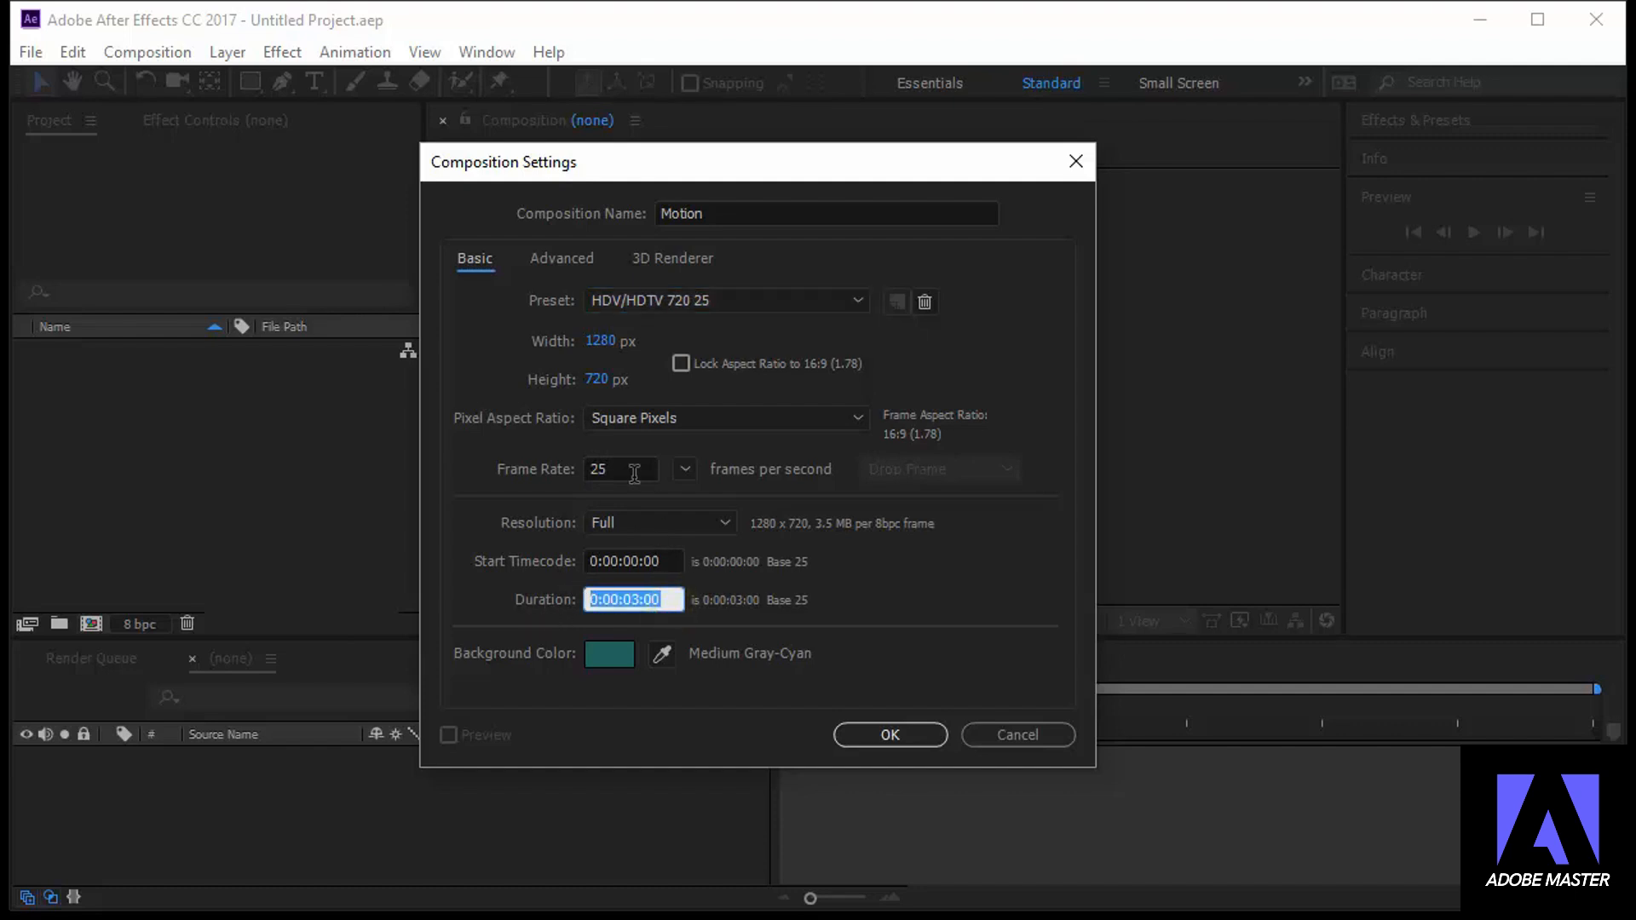
pyautogui.write('300')
# Set the composition's background color to deep cyan 117A77 and accept the composition settings
pyautogui.click(621, 652)
pyautogui.moveTo(299, 208)
pyautogui.mouseDown()
pyautogui.moveTo(325, 356)
pyautogui.moveTo(394, 188)
pyautogui.moveTo(384, 338)
pyautogui.moveTo(325, 282)
pyautogui.moveTo(278, 329)
pyautogui.moveTo(292, 303)
pyautogui.moveTo(328, 359)
pyautogui.moveTo(350, 340)
pyautogui.mouseUp()
pyautogui.click(617, 172)
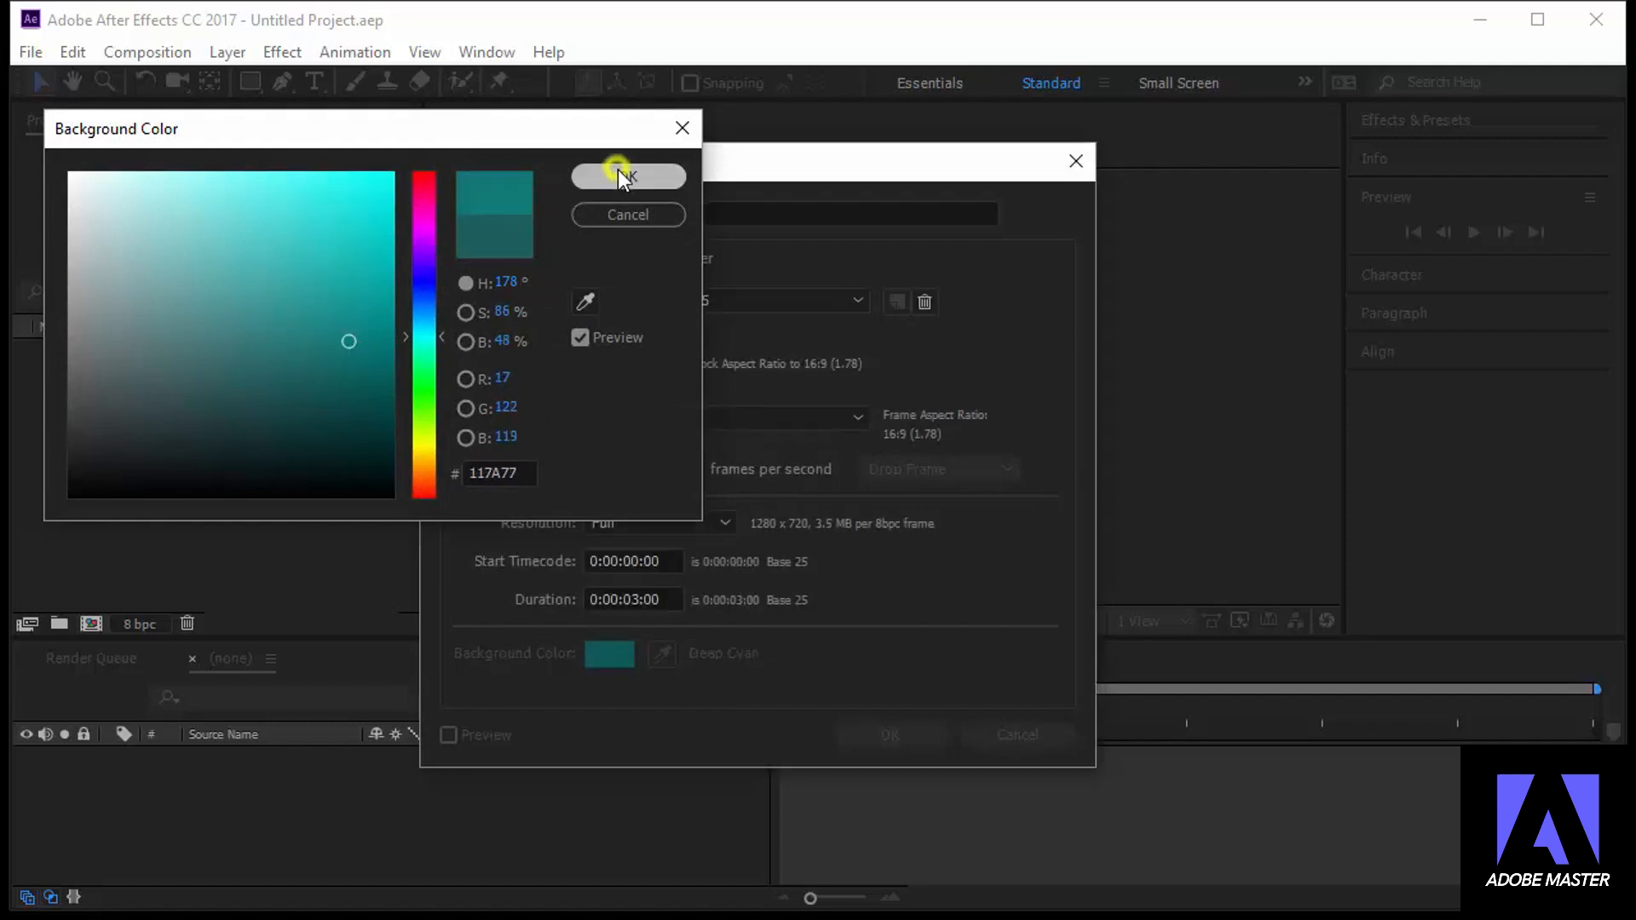
pyautogui.click(889, 735)
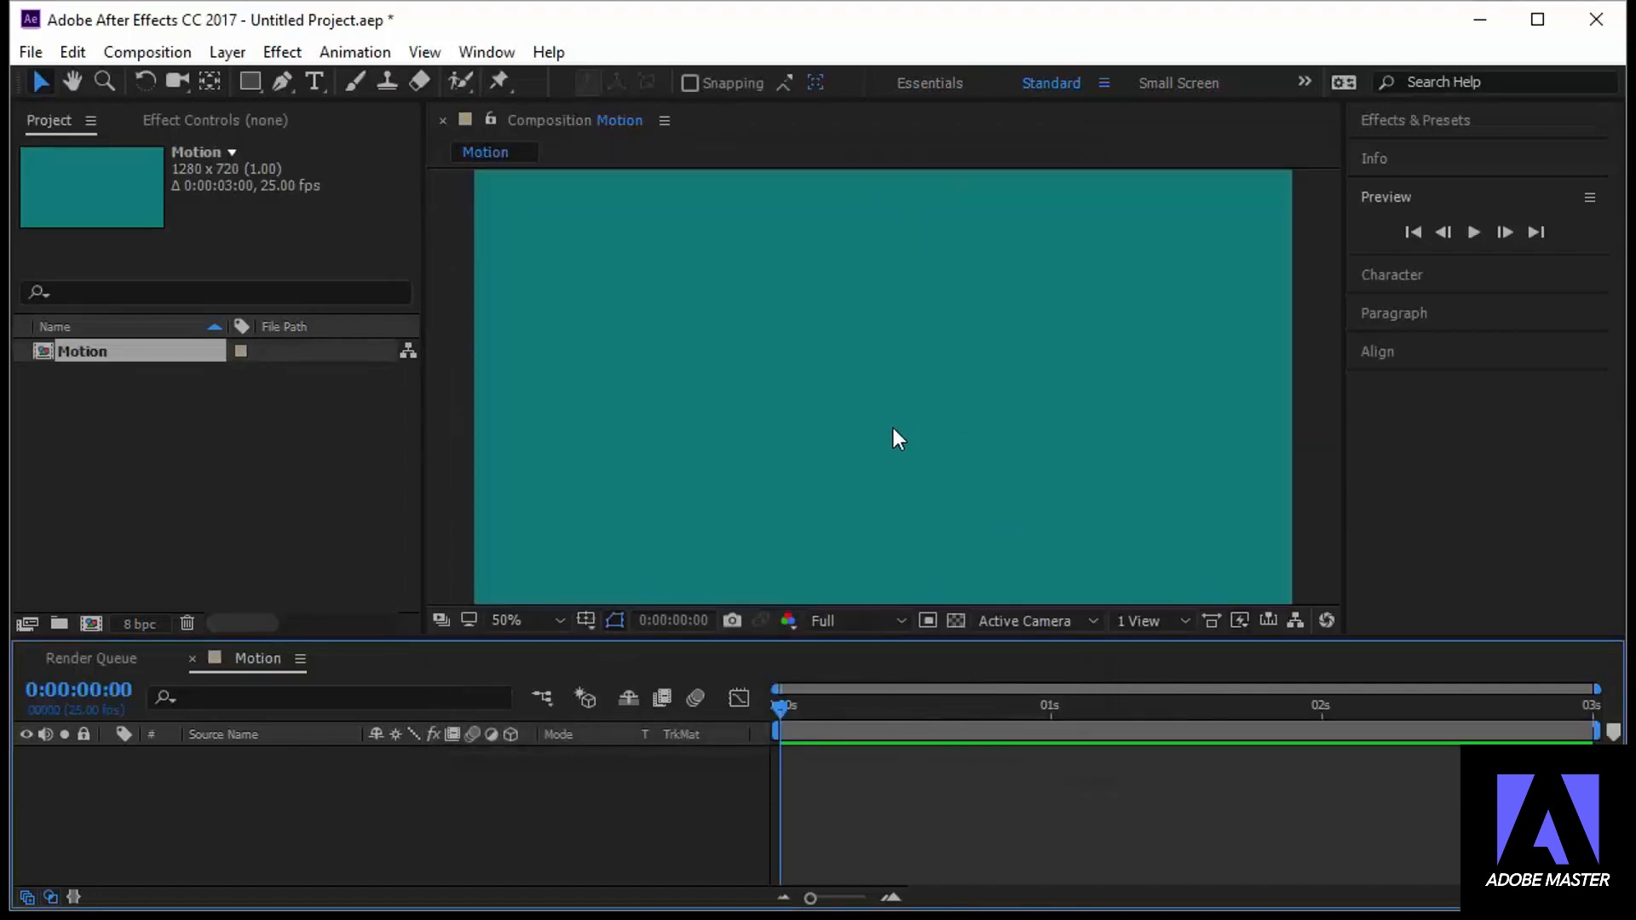
# Close the Render Queue panel, keeping the Motion timeline open
pyautogui.click(254, 469)
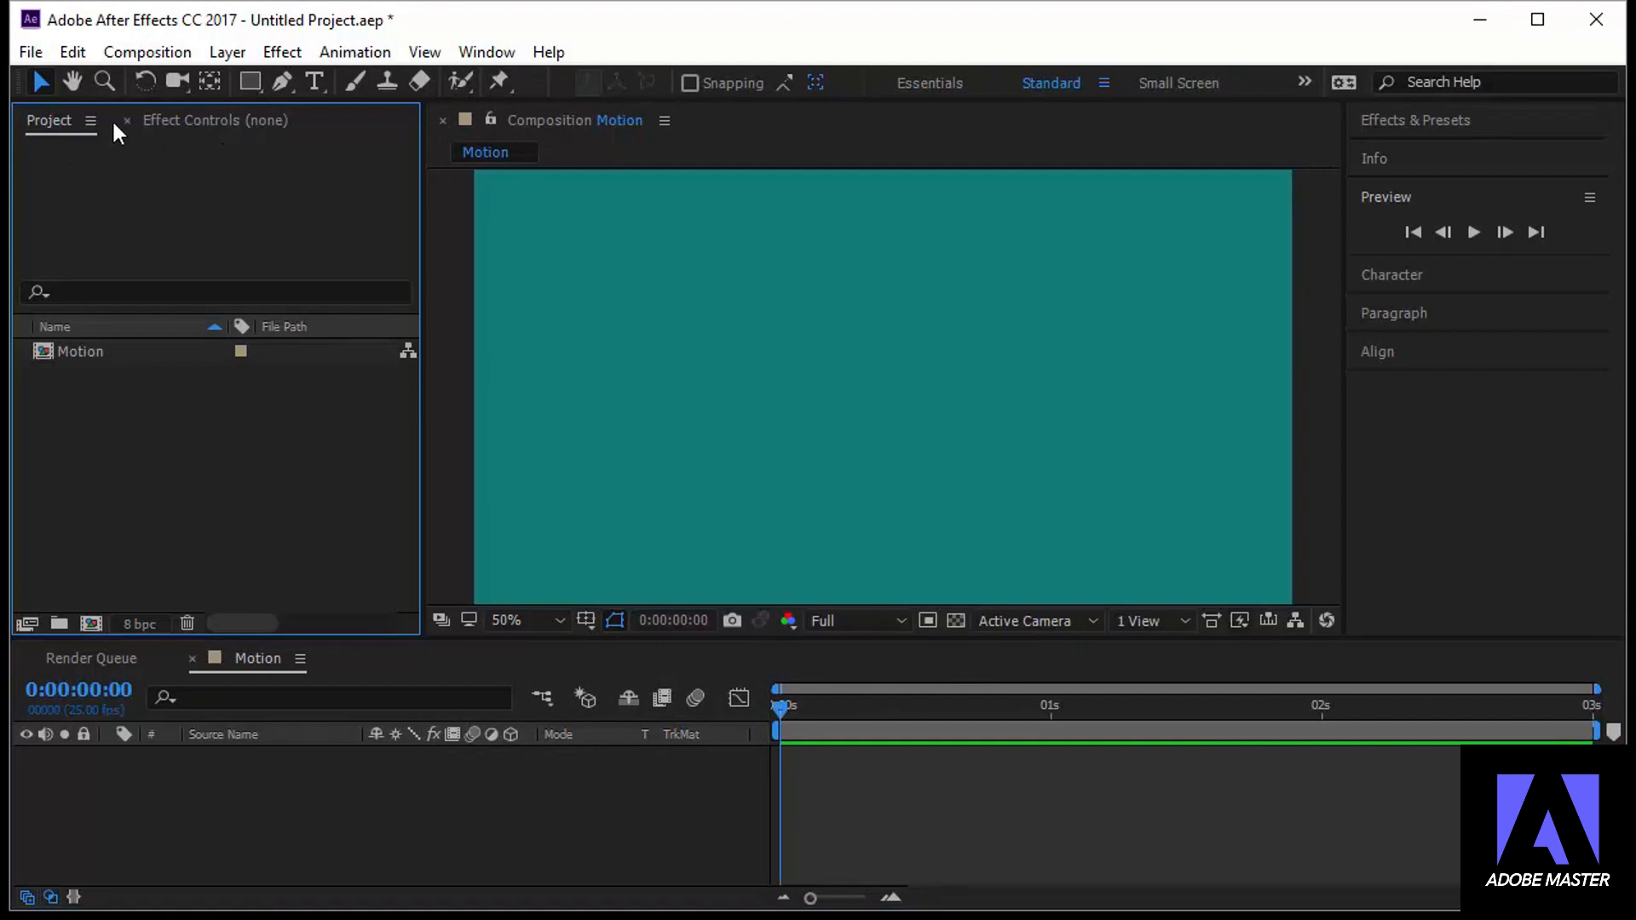
pyautogui.click(89, 356)
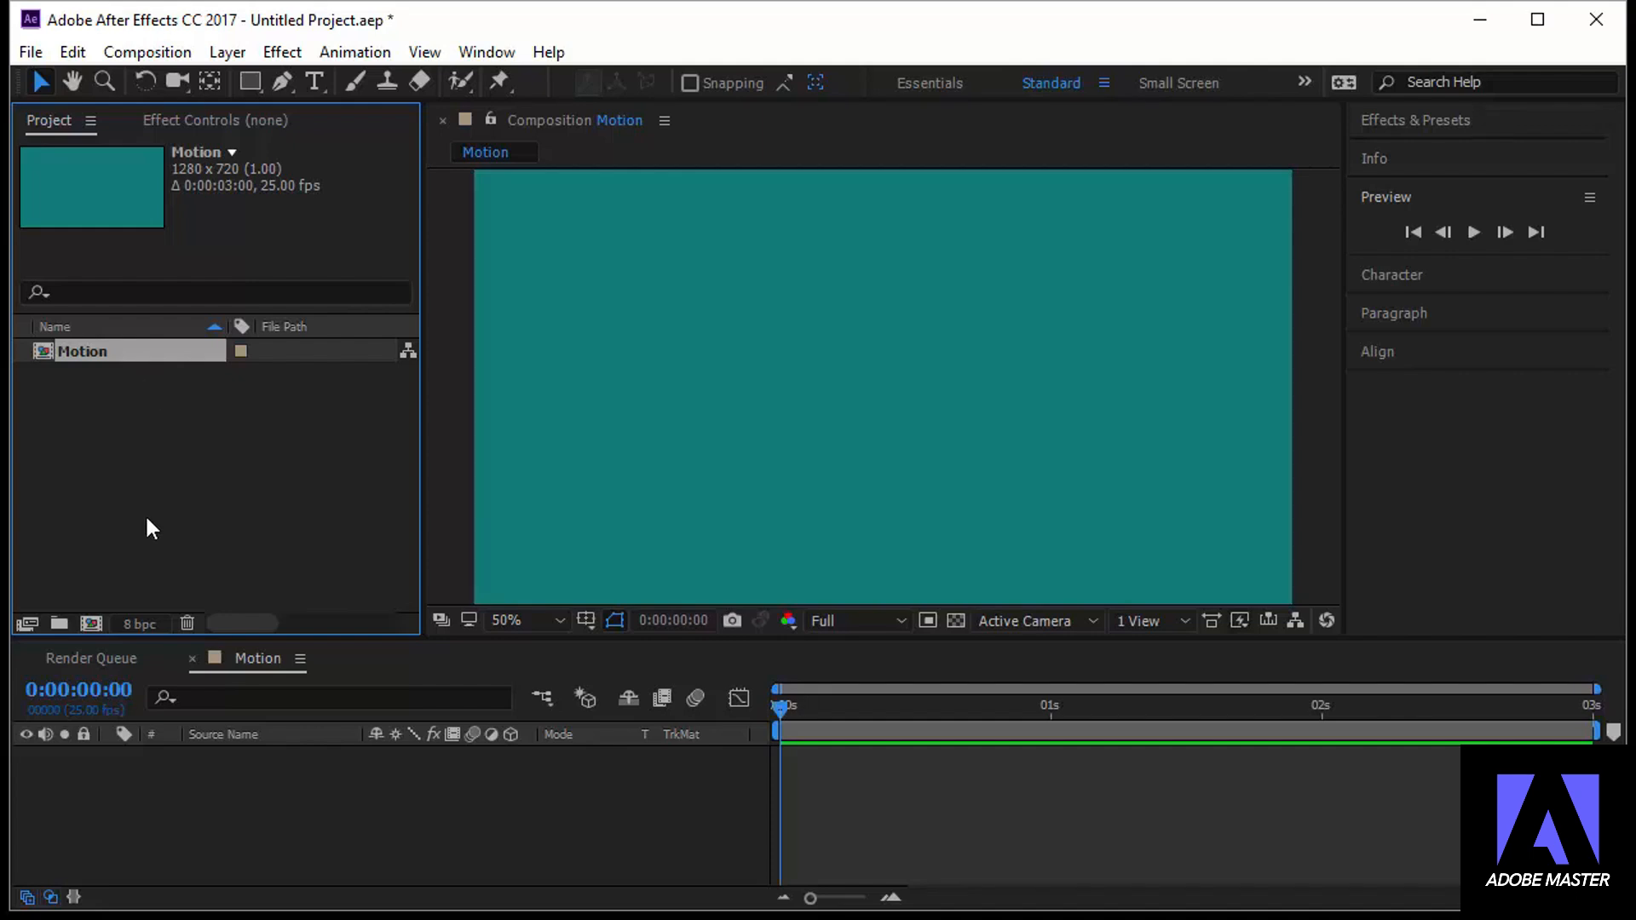
pyautogui.click(198, 799)
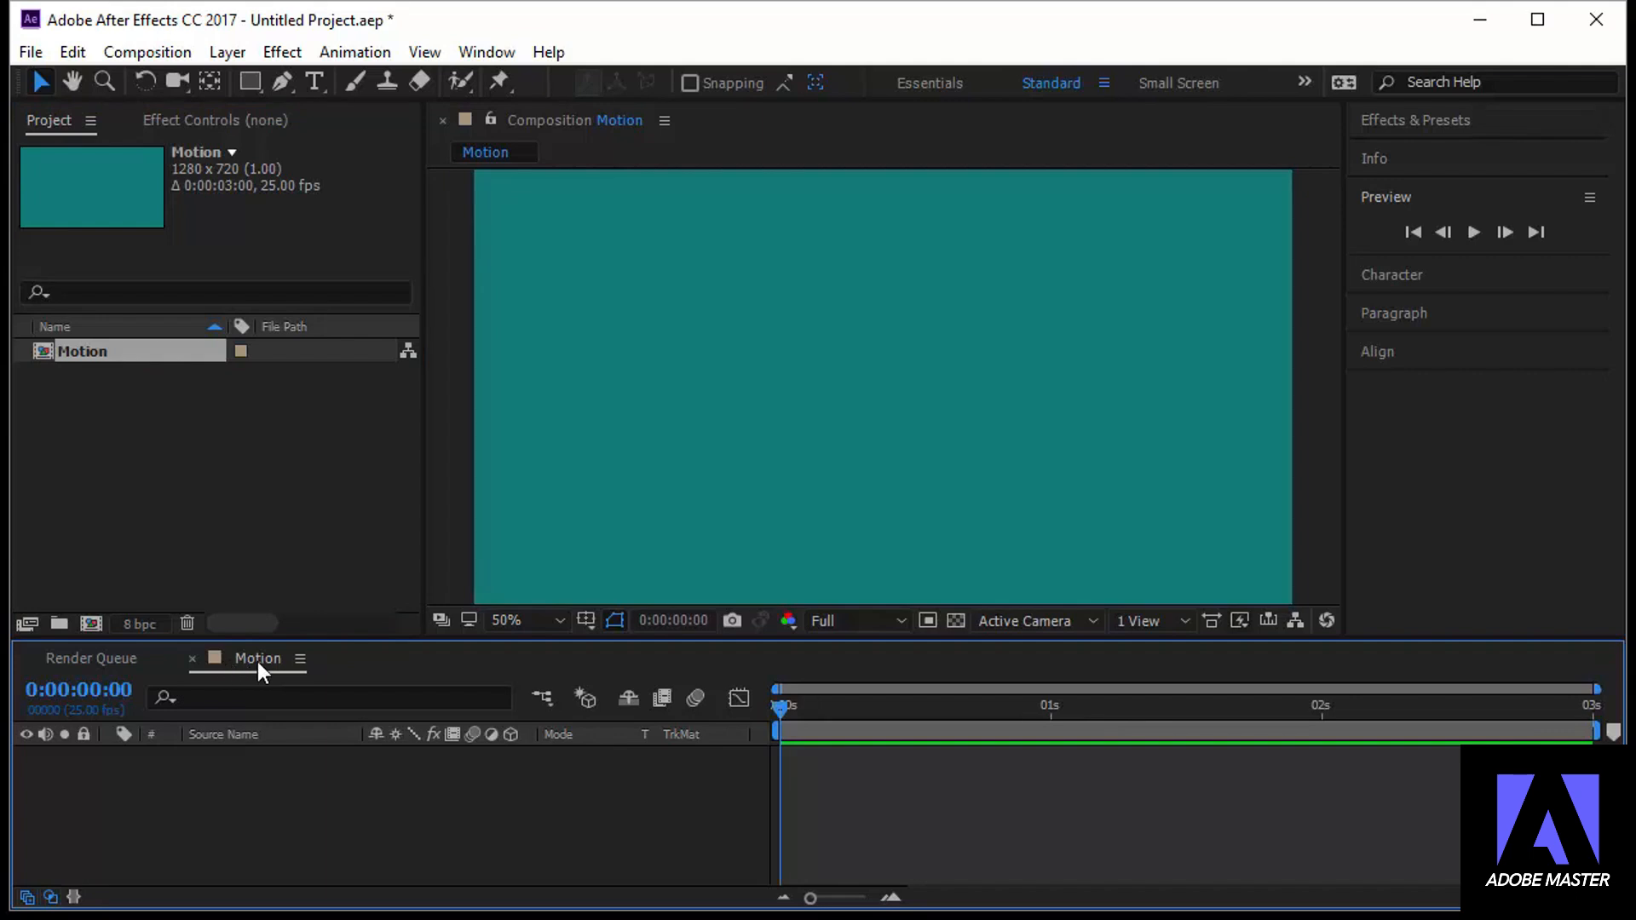
pyautogui.click(30, 658)
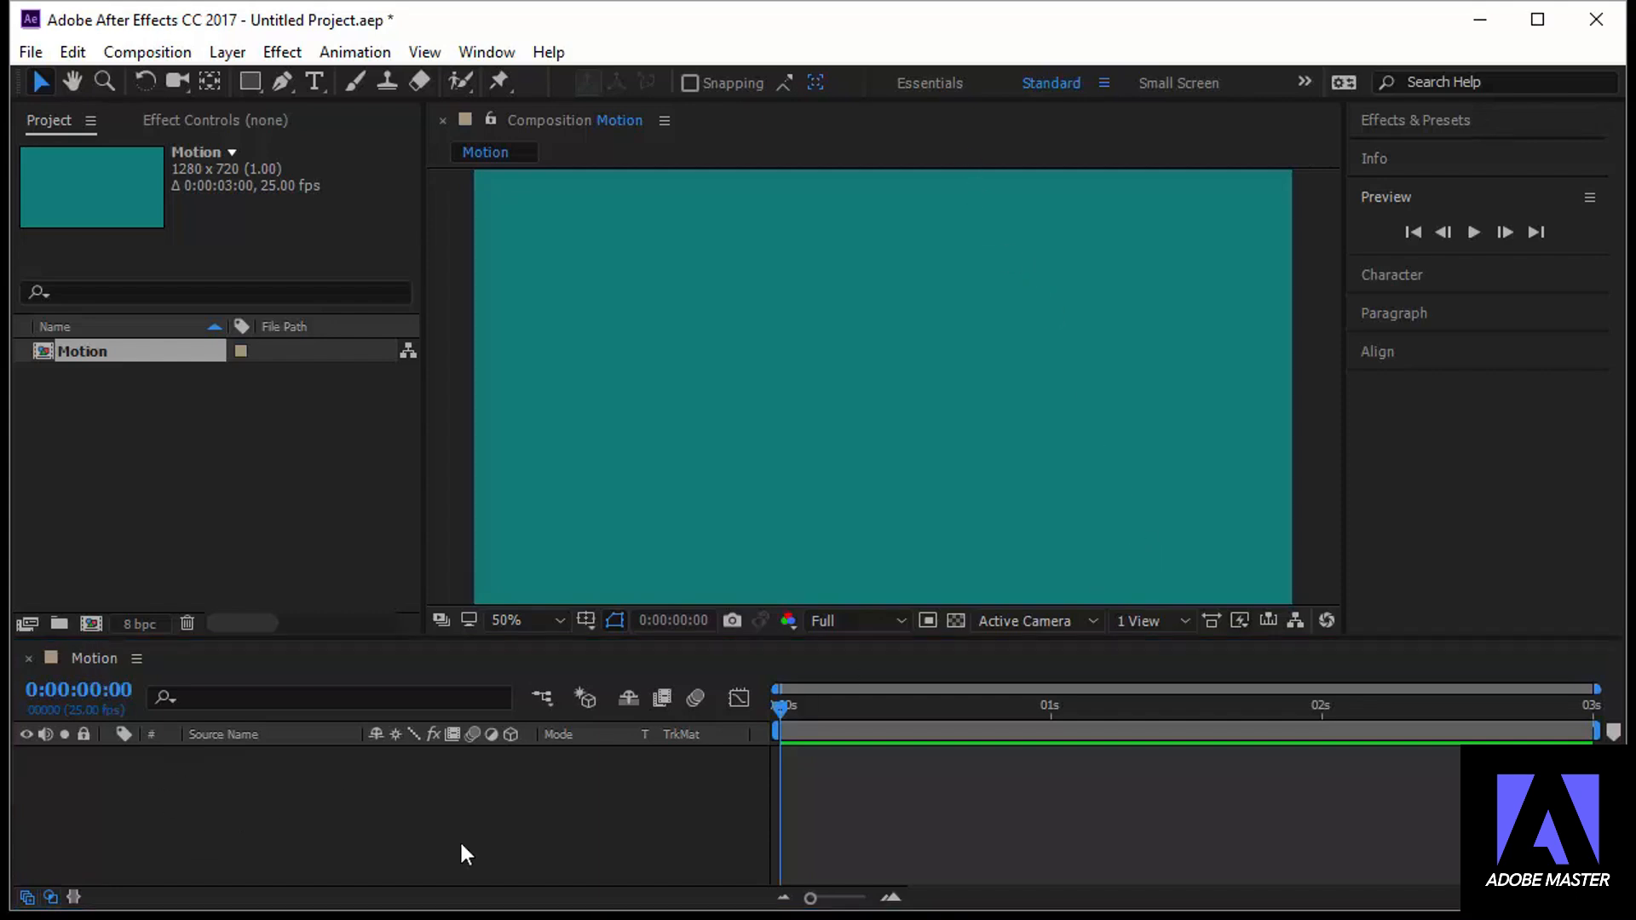
# Draw a white square with the Rectangle Tool in the left half of the Motion composition
pyautogui.click(813, 123)
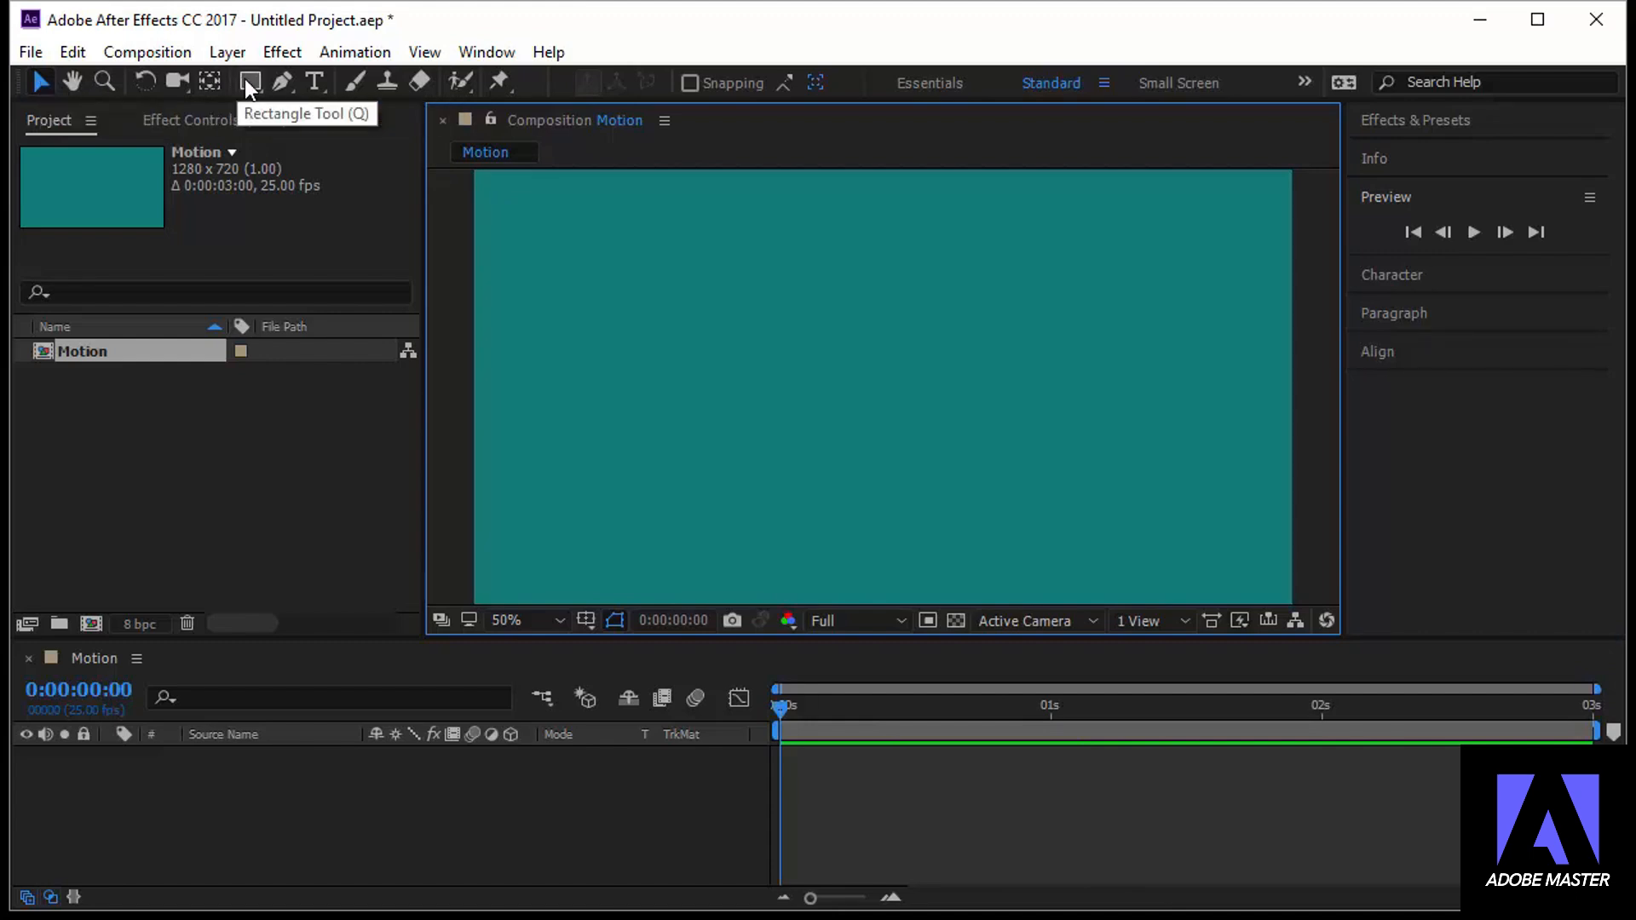
pyautogui.moveTo(247, 82)
pyautogui.mouseDown()
pyautogui.moveTo(313, 106)
pyautogui.moveTo(309, 196)
pyautogui.moveTo(373, 91)
pyautogui.mouseUp()
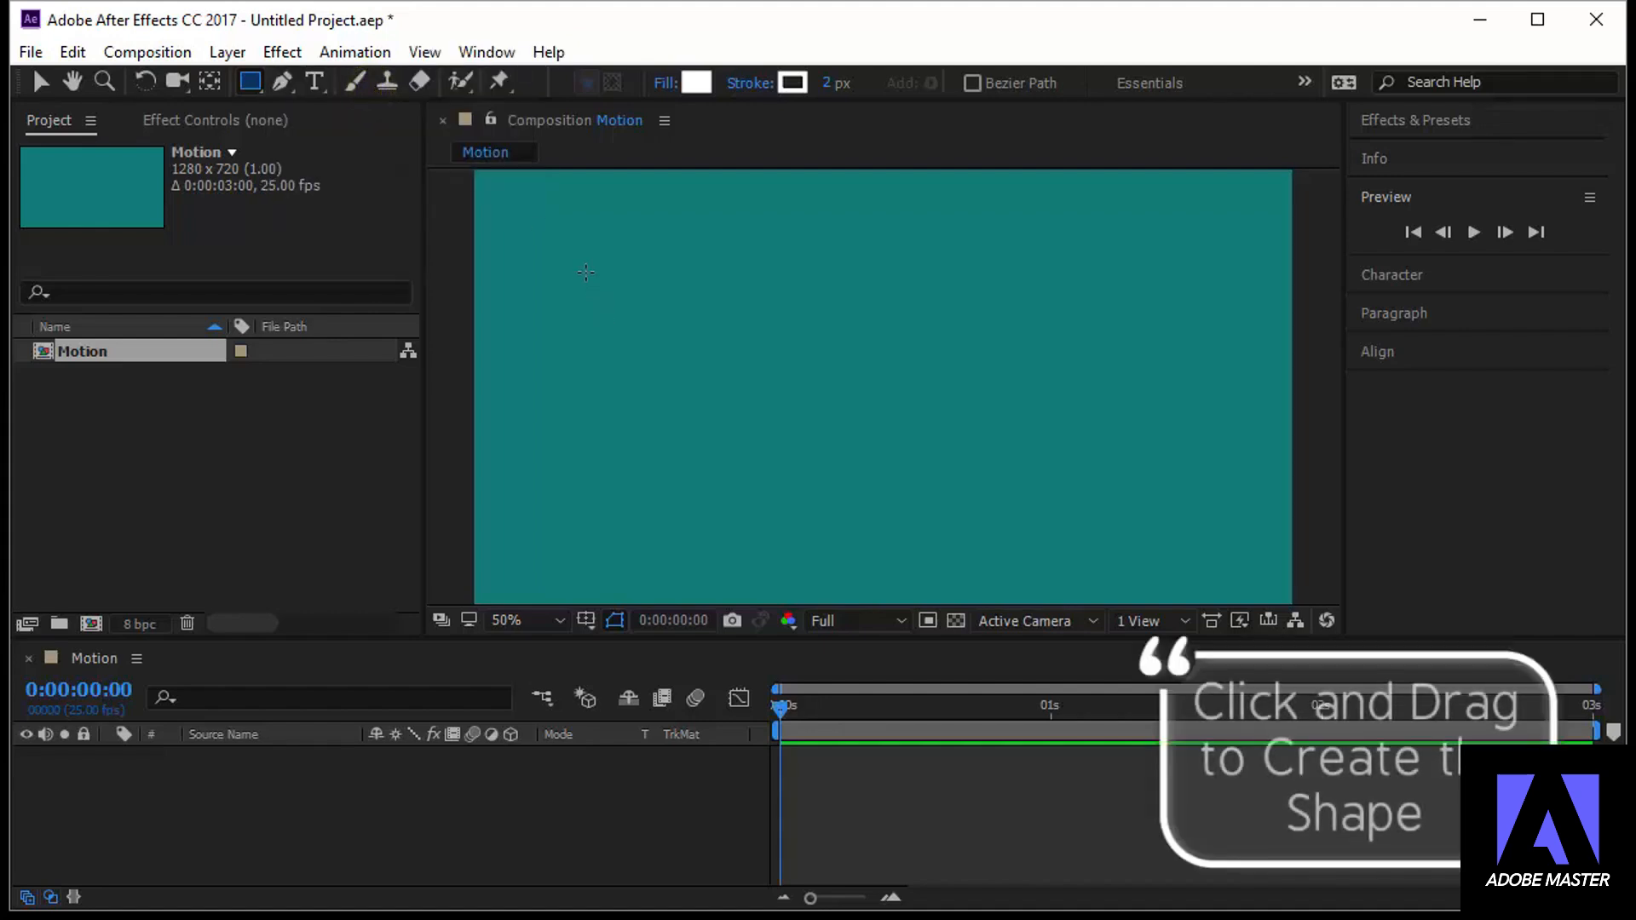
pyautogui.moveTo(584, 272); pyautogui.dragTo(793, 482)
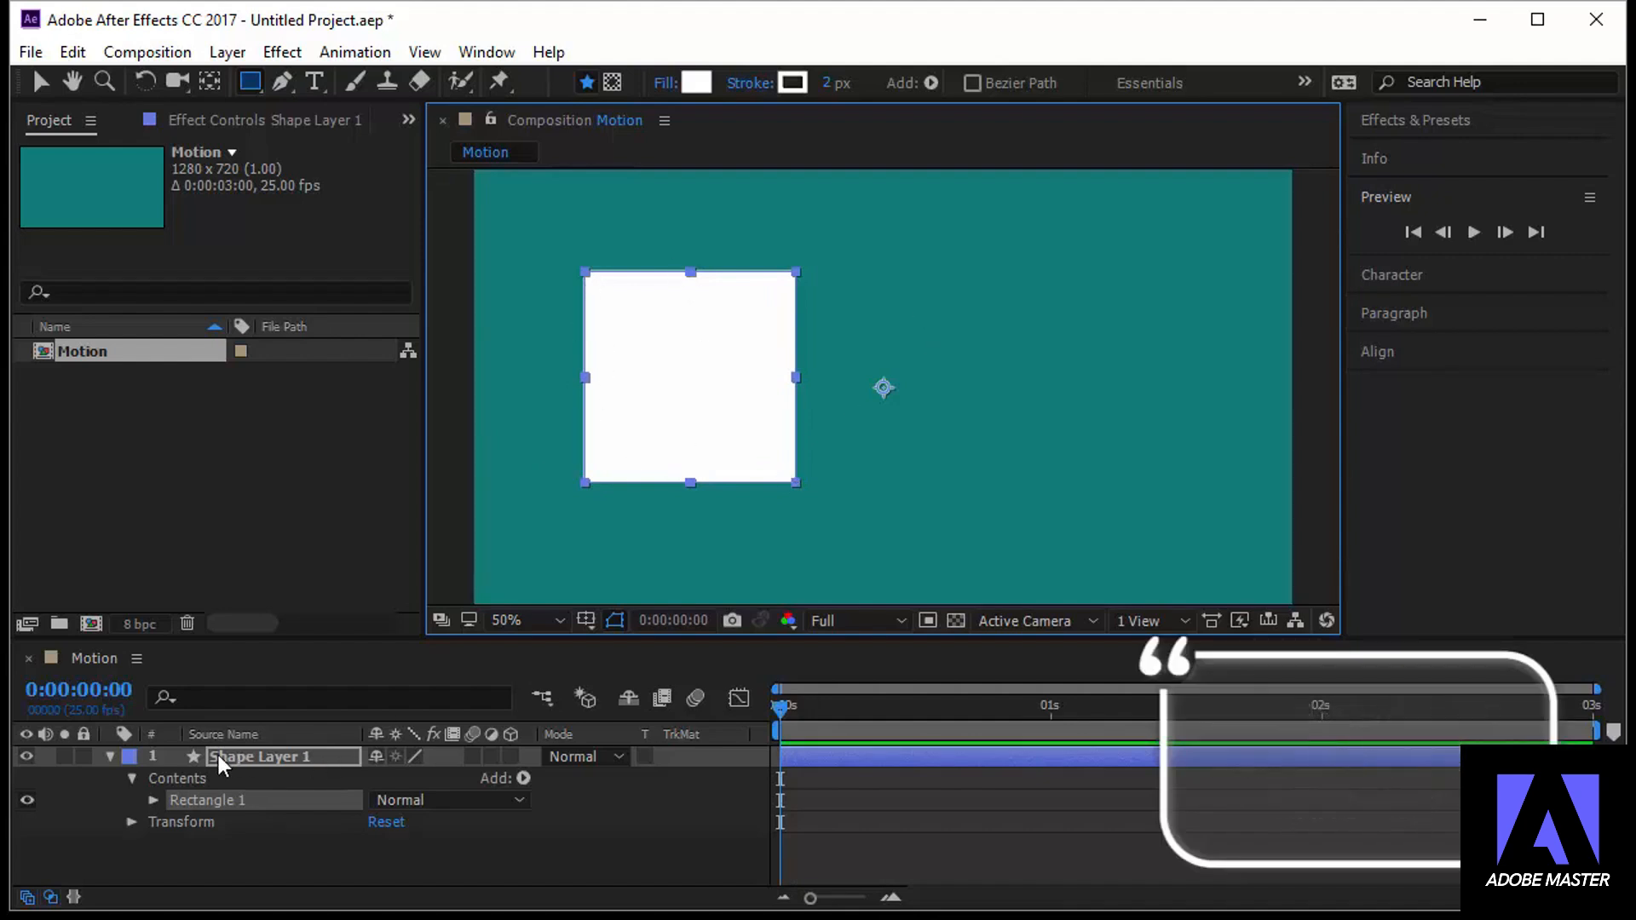
pyautogui.click(322, 757)
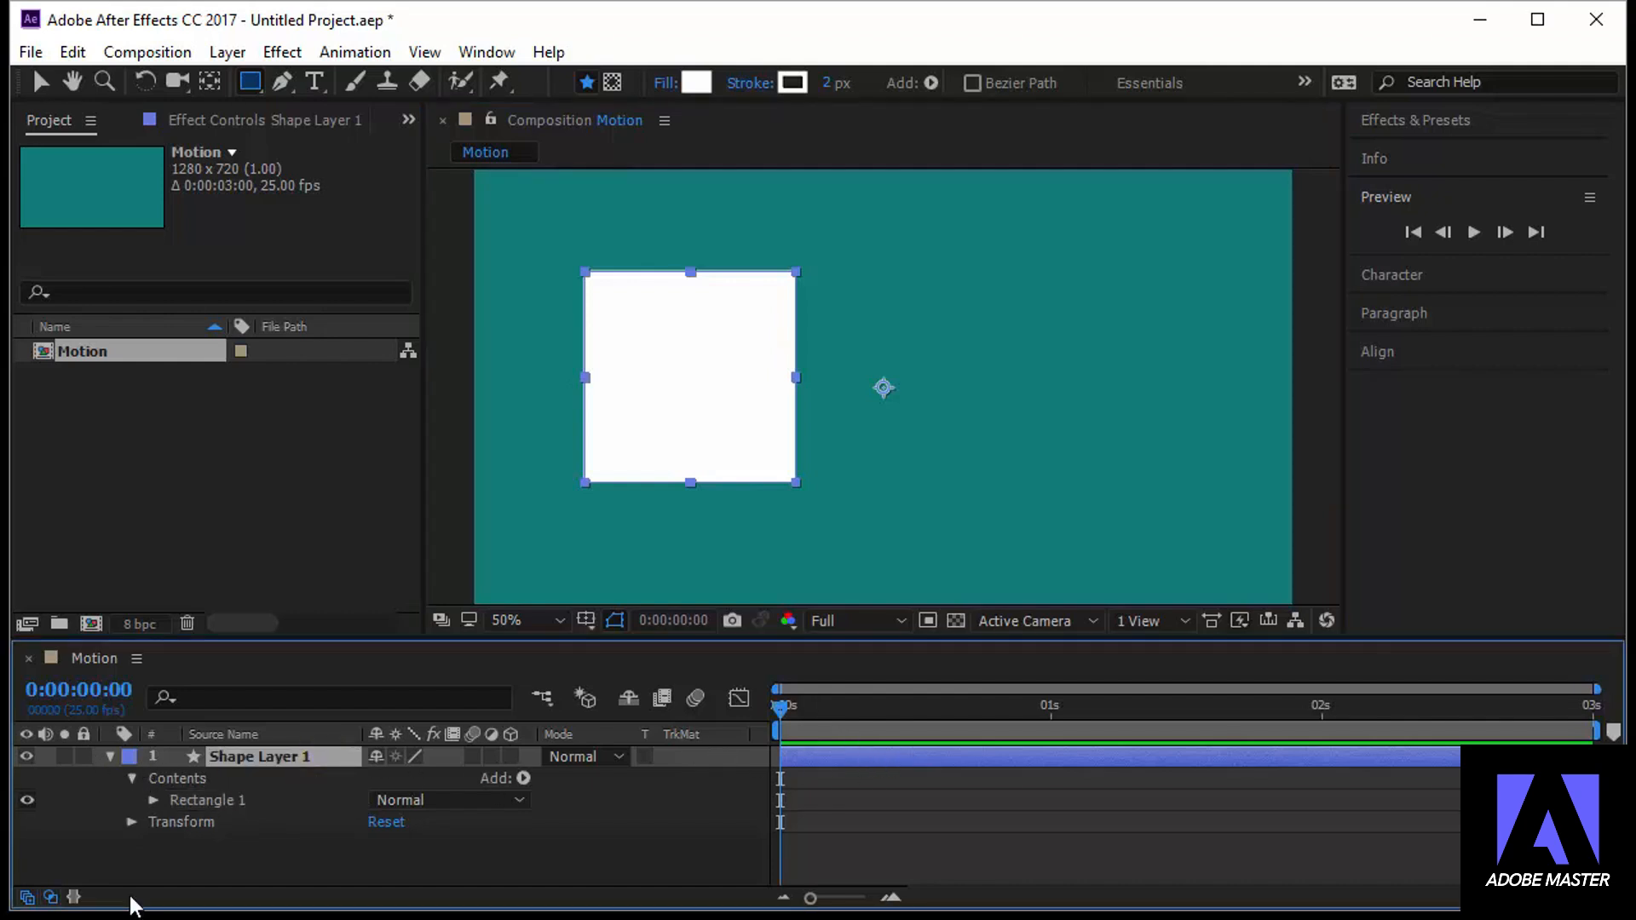
pyautogui.click(207, 801)
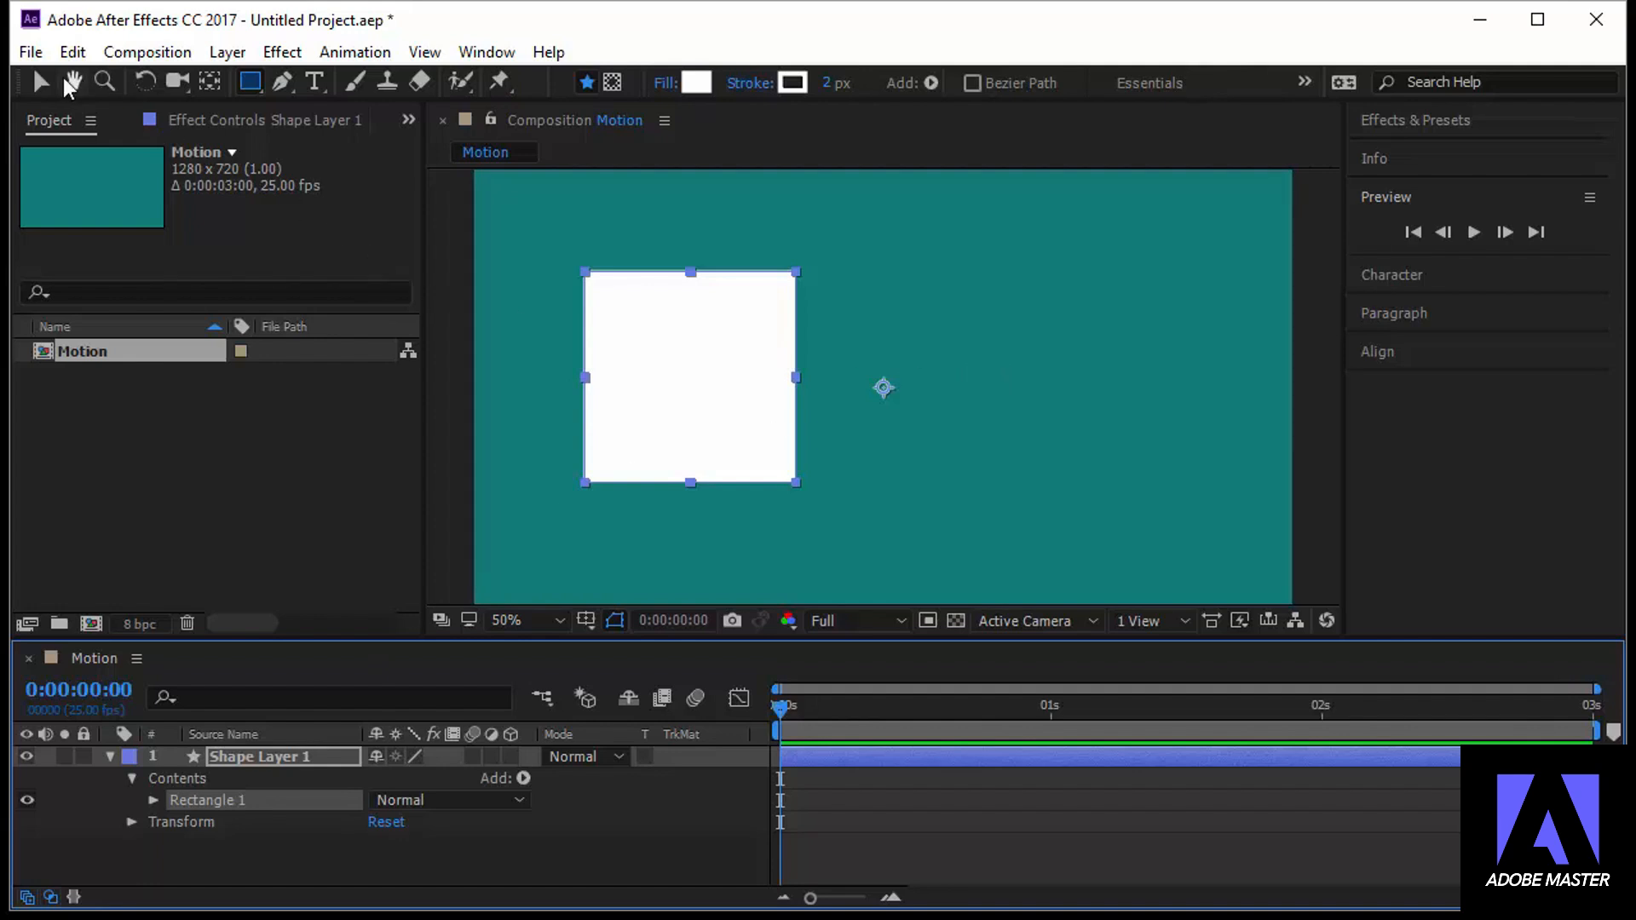
pyautogui.click(42, 79)
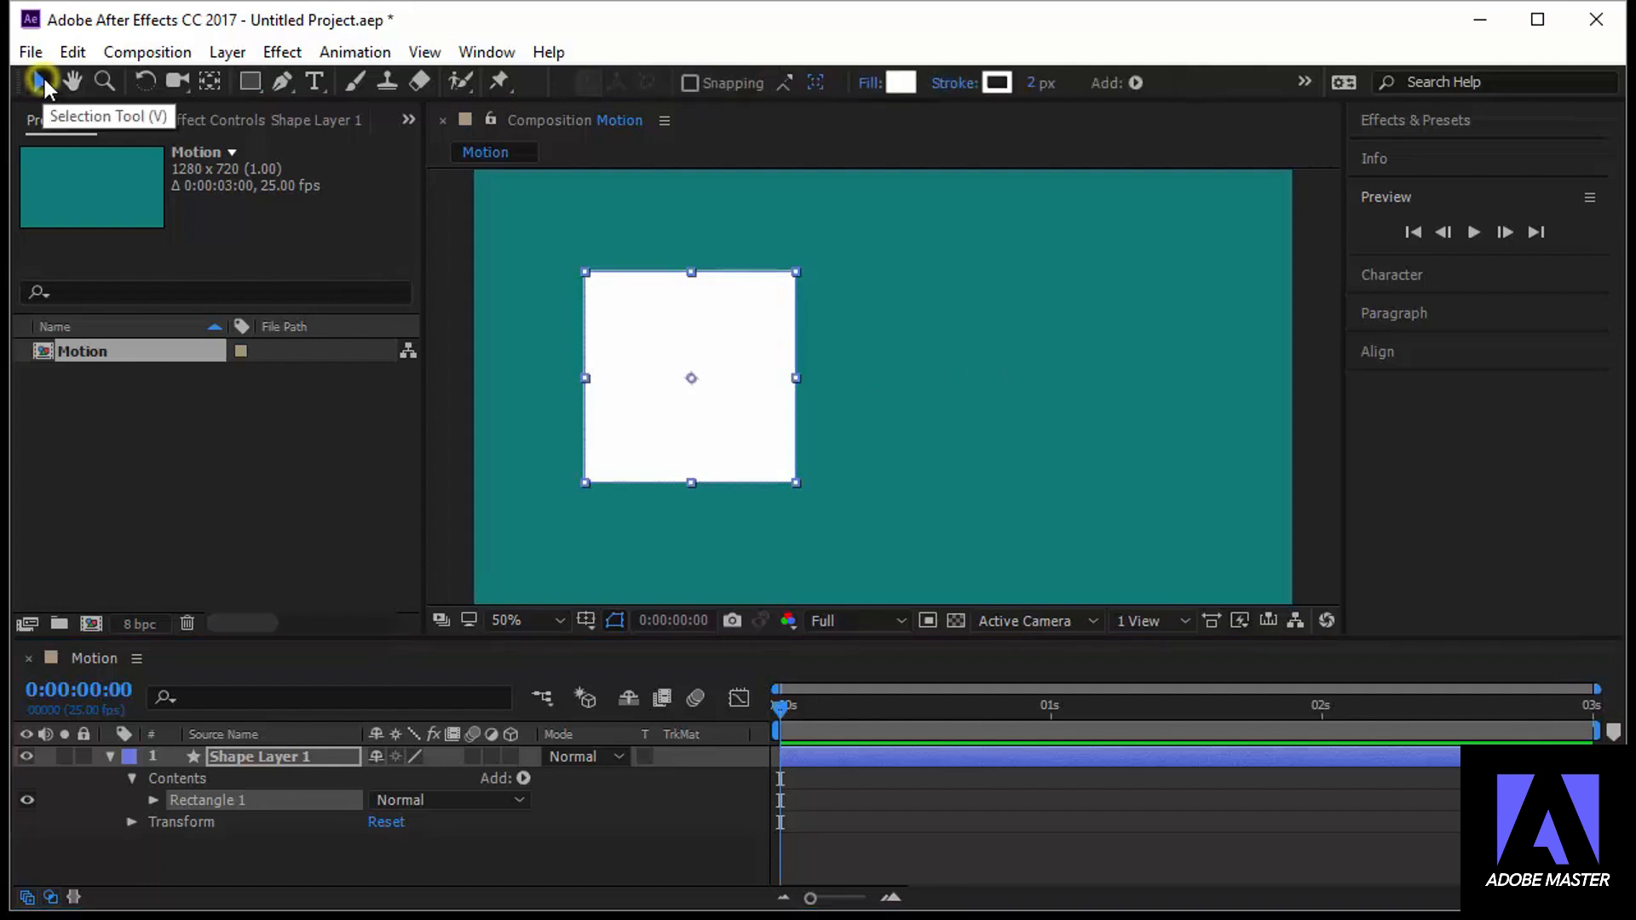
pyautogui.click(1093, 350)
pyautogui.click(264, 759)
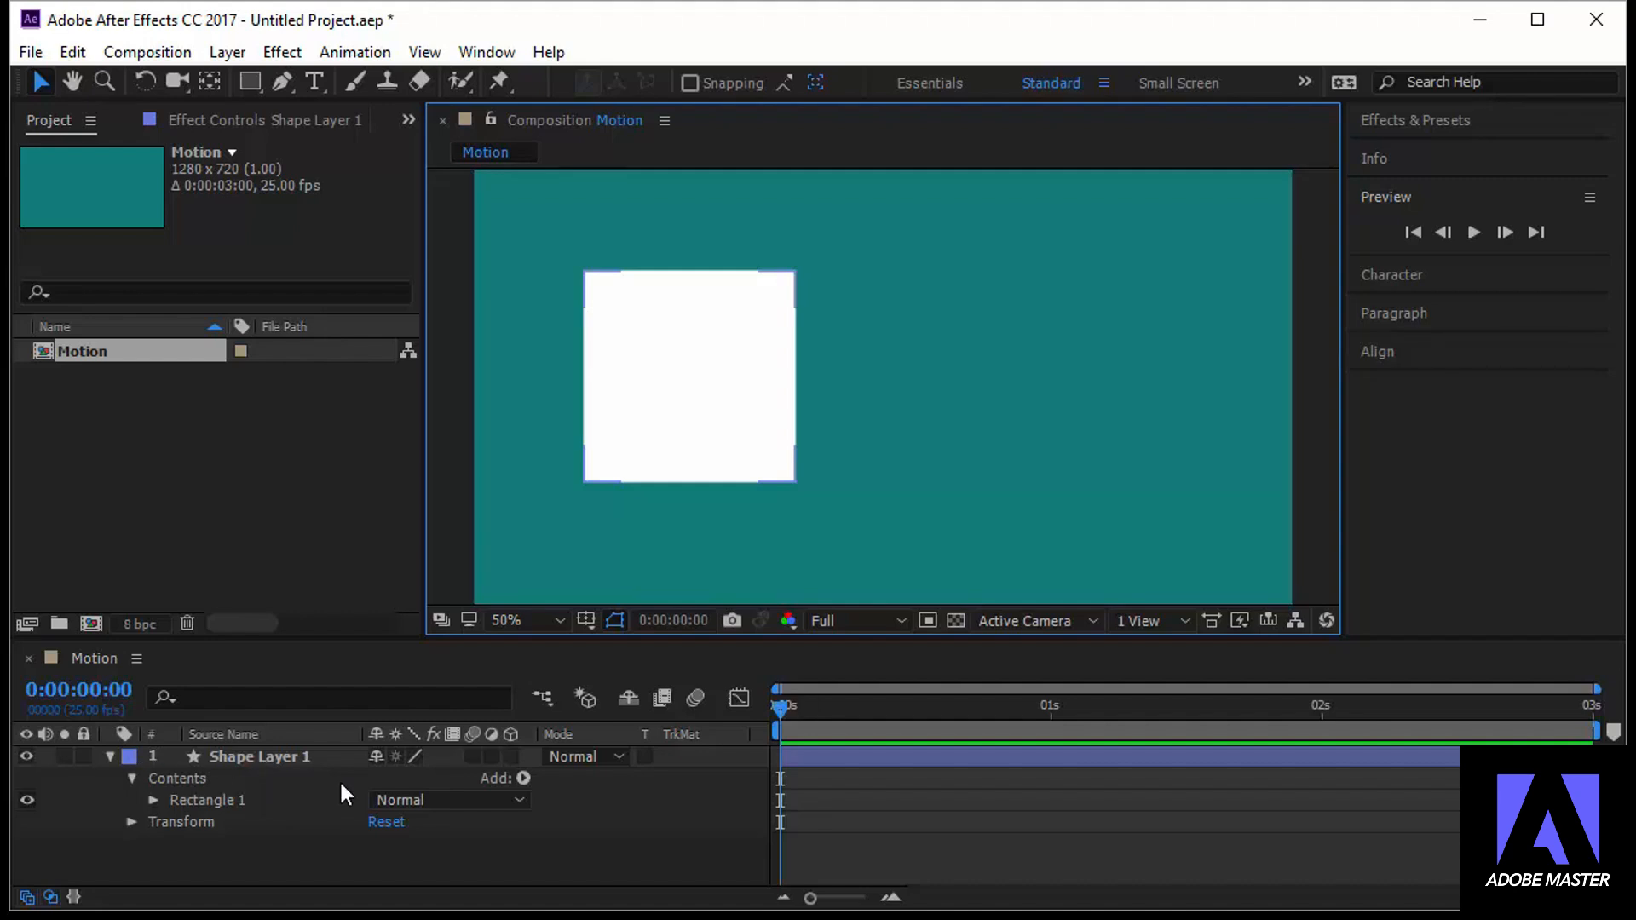
pyautogui.click(249, 755)
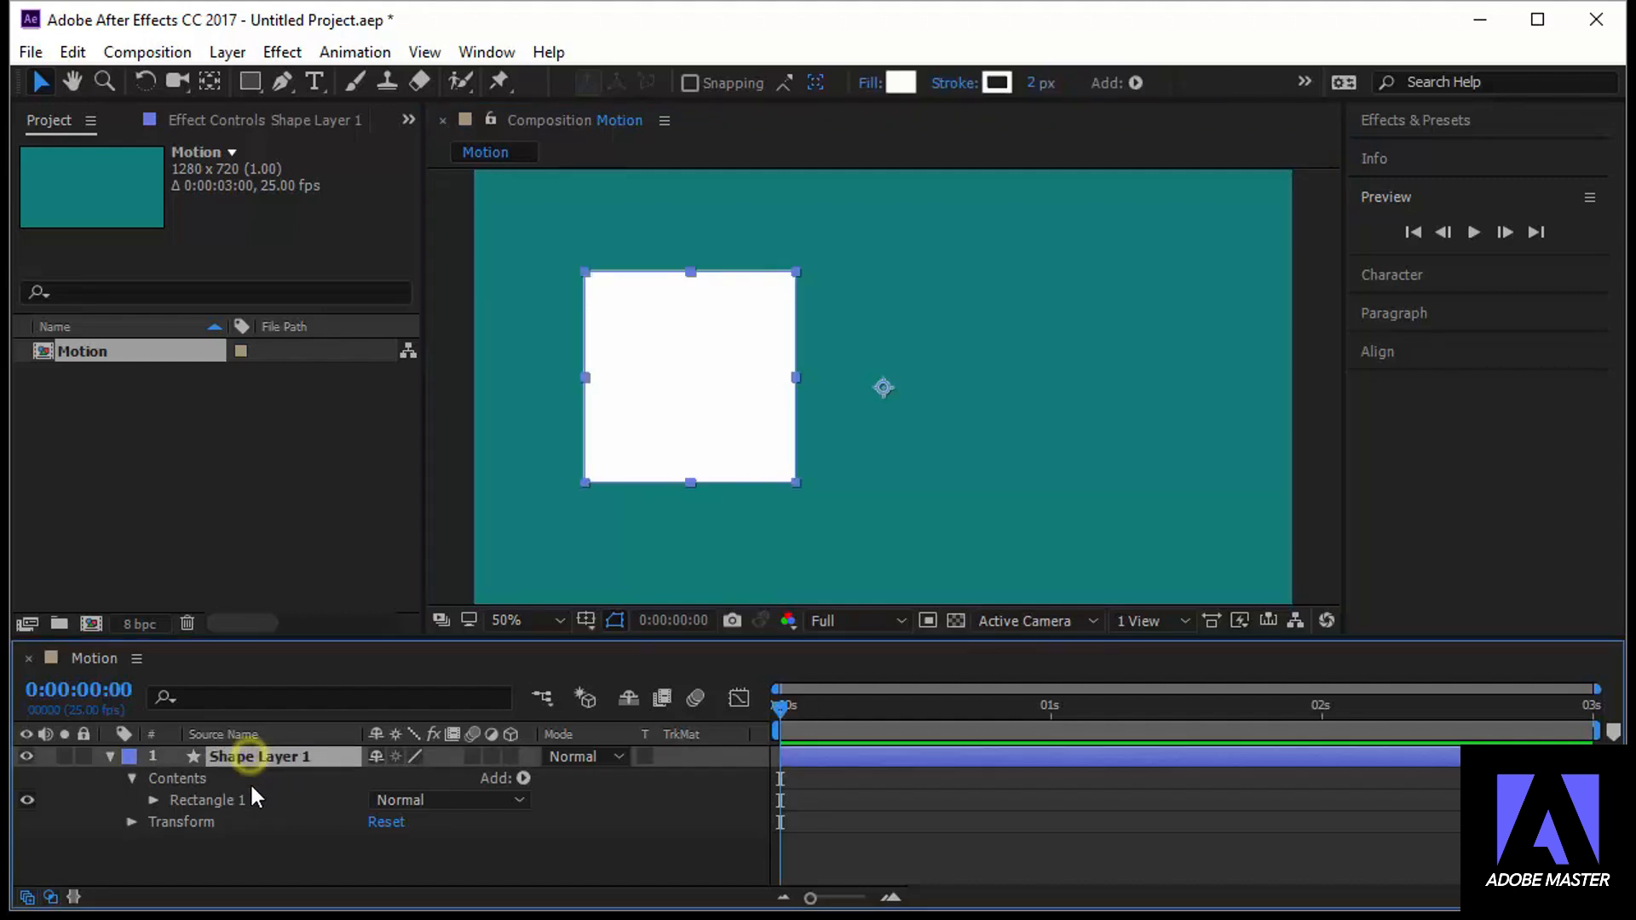
# With no layer selected, draw a white circle with the Ellipse Tool to the right of the square and return to the Selection tool
pyautogui.click(1177, 392)
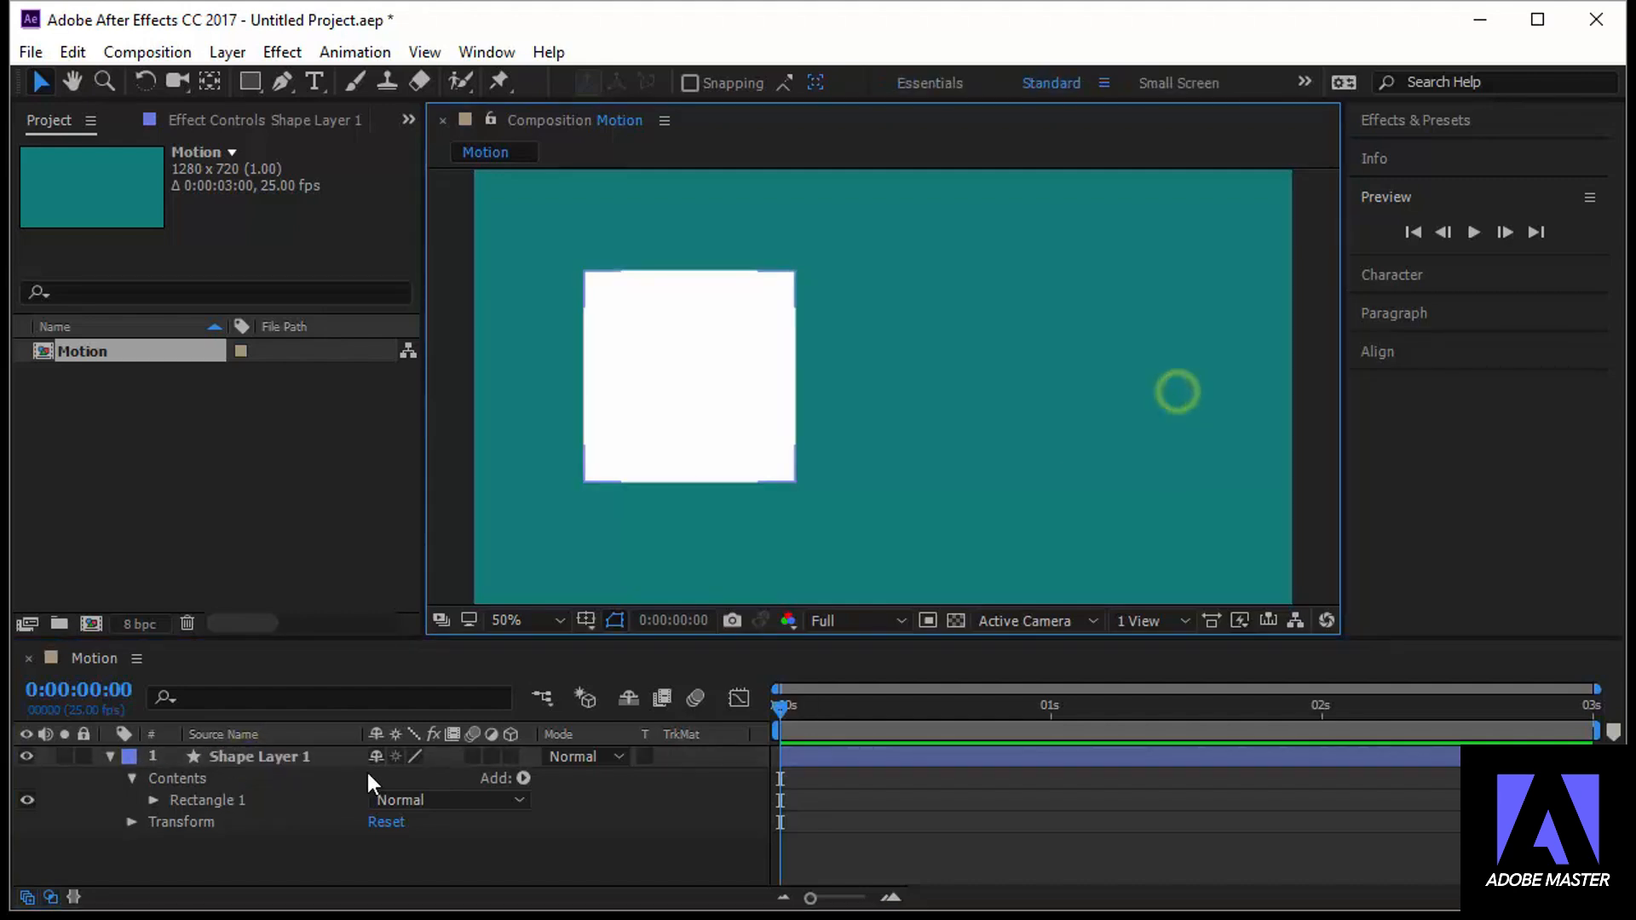
pyautogui.click(249, 82)
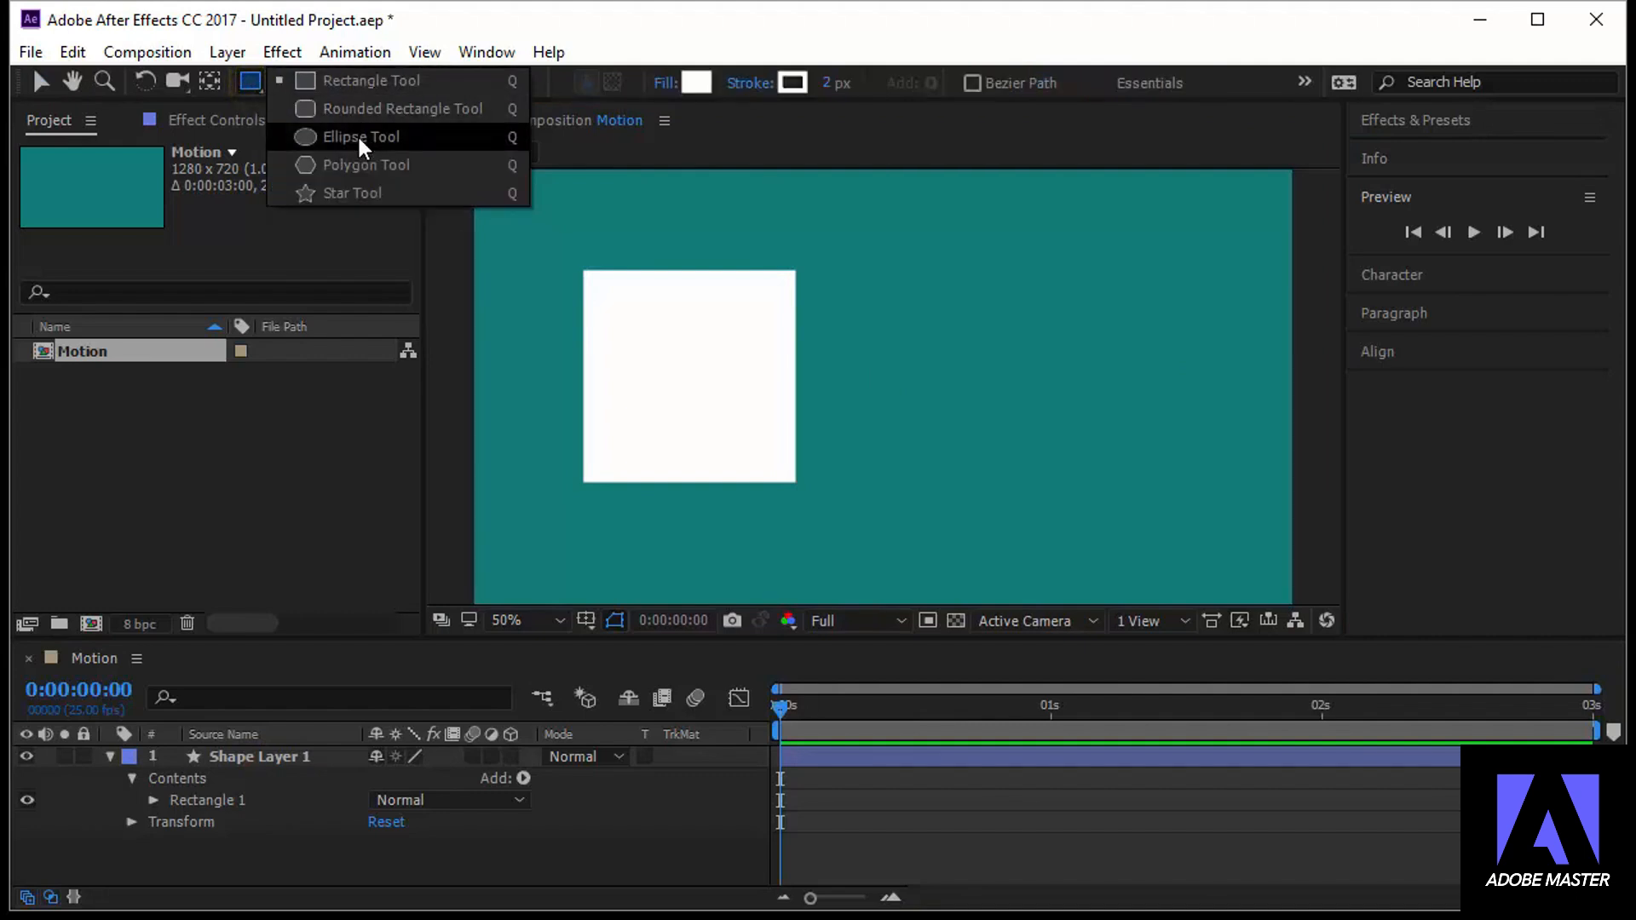
pyautogui.click(359, 139)
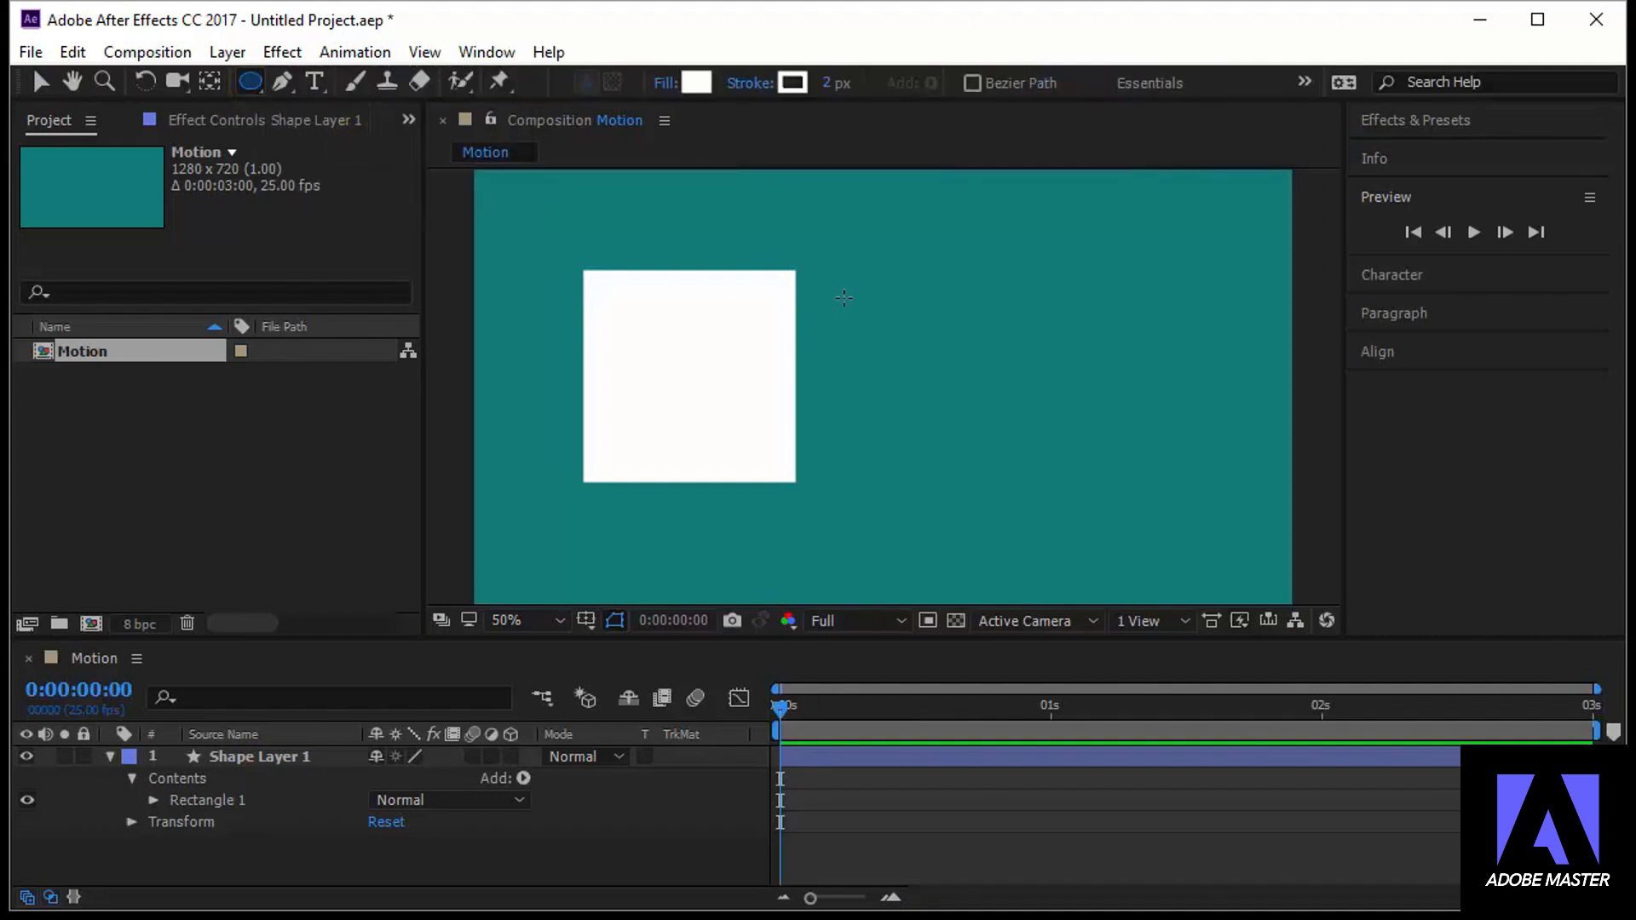
pyautogui.moveTo(845, 288); pyautogui.dragTo(980, 459)
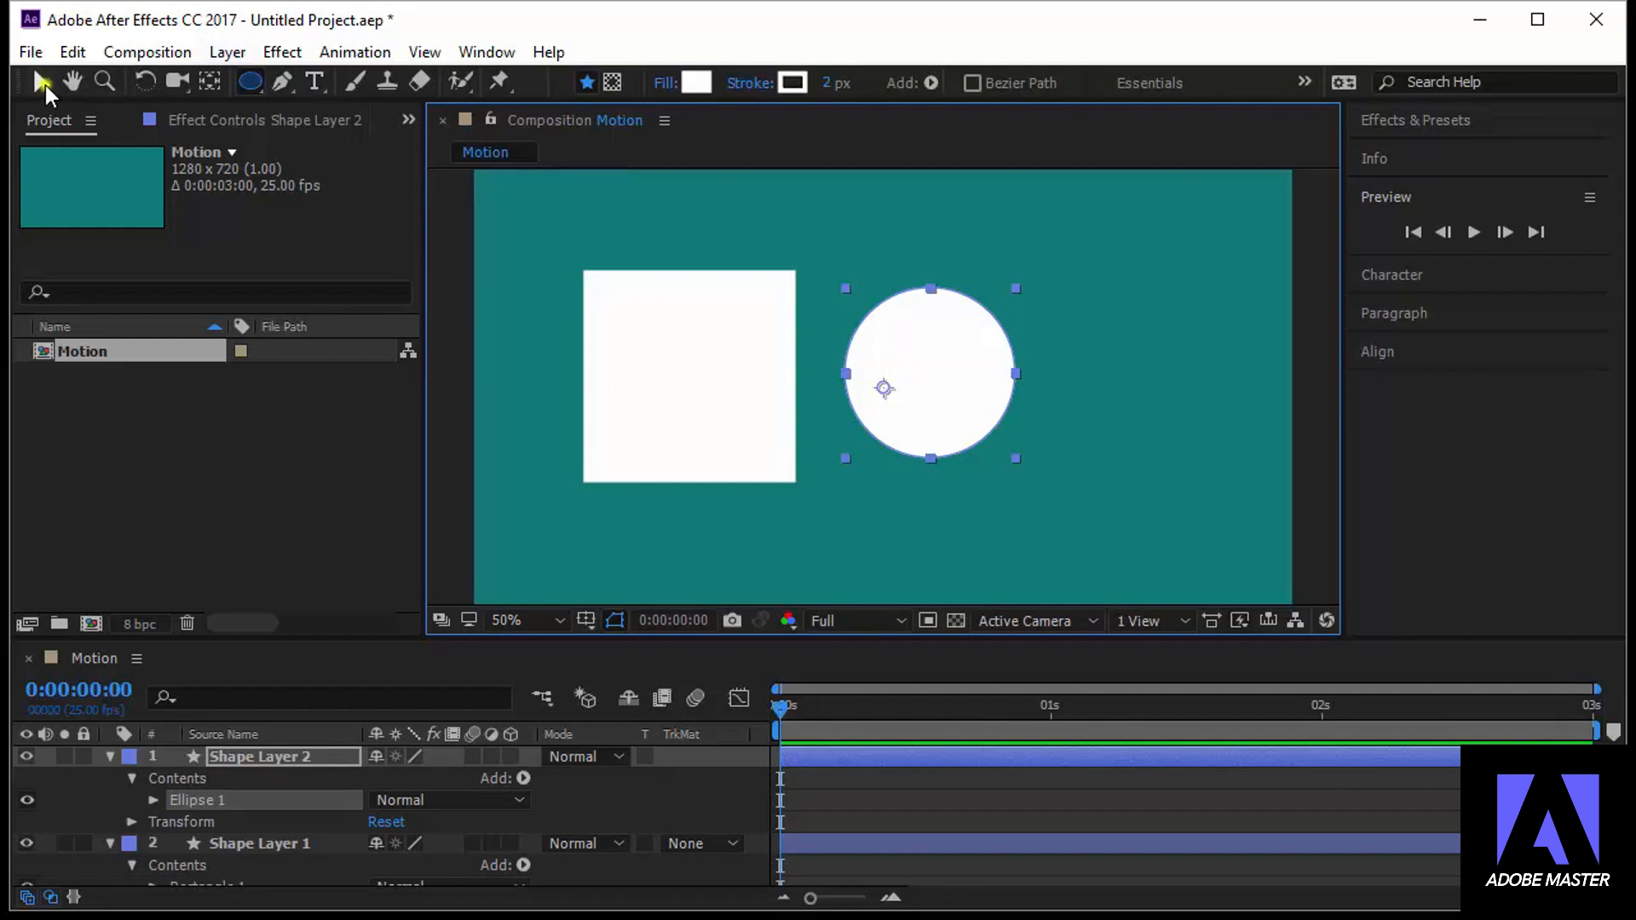
pyautogui.click(42, 83)
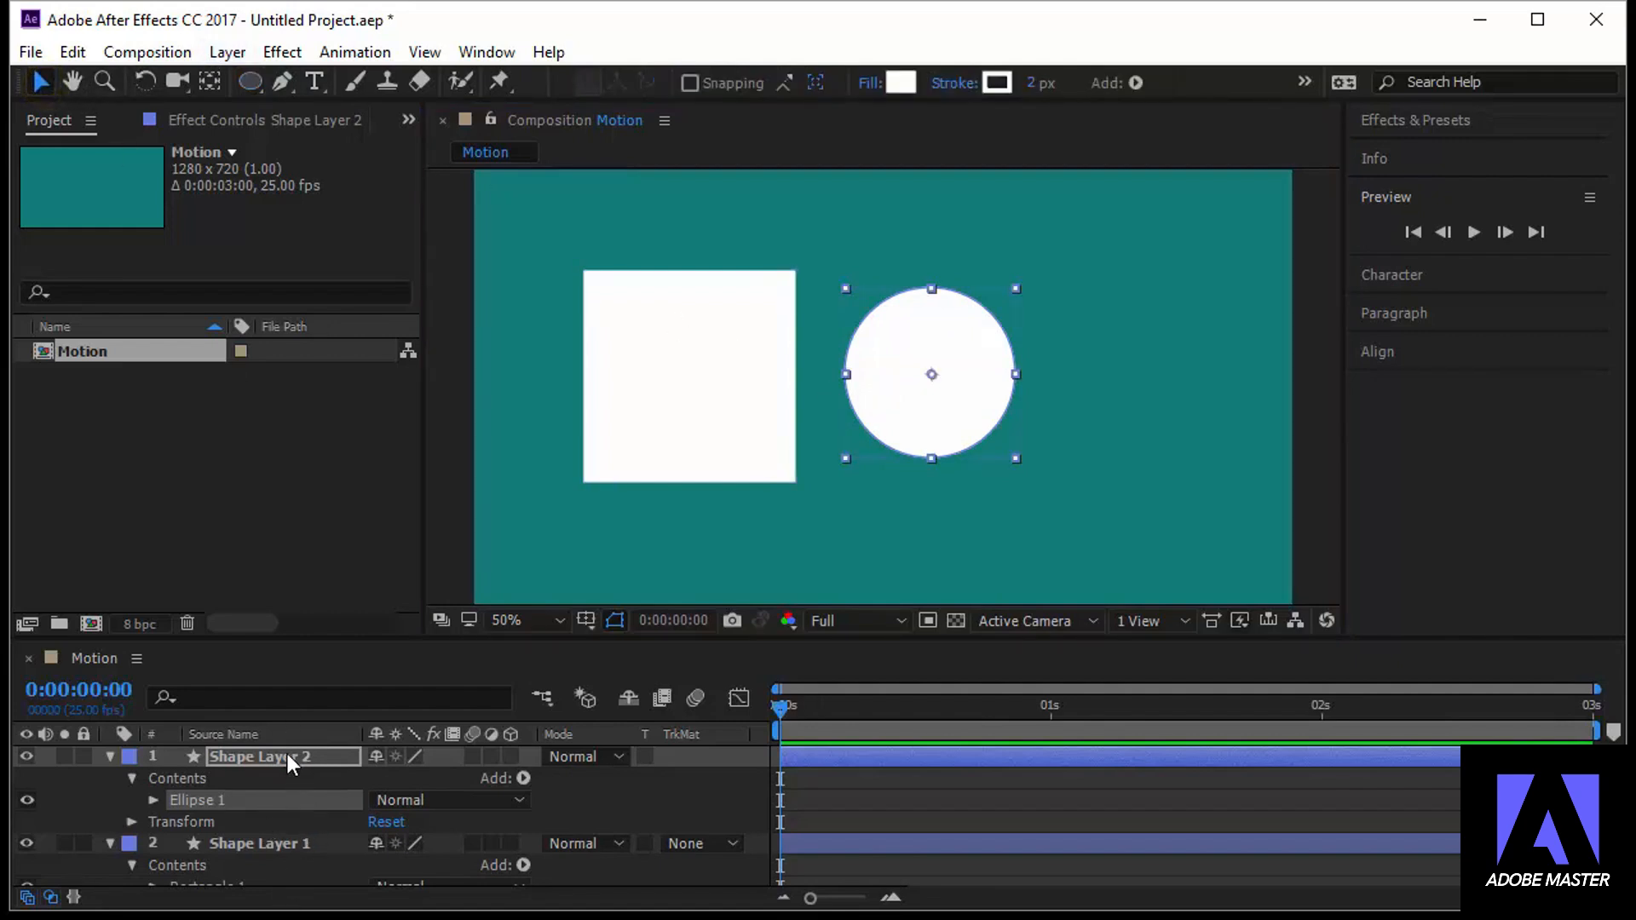
# Rename the square's layer, Shape Layer 1, as Square
pyautogui.click(288, 755)
pyautogui.click(288, 847)
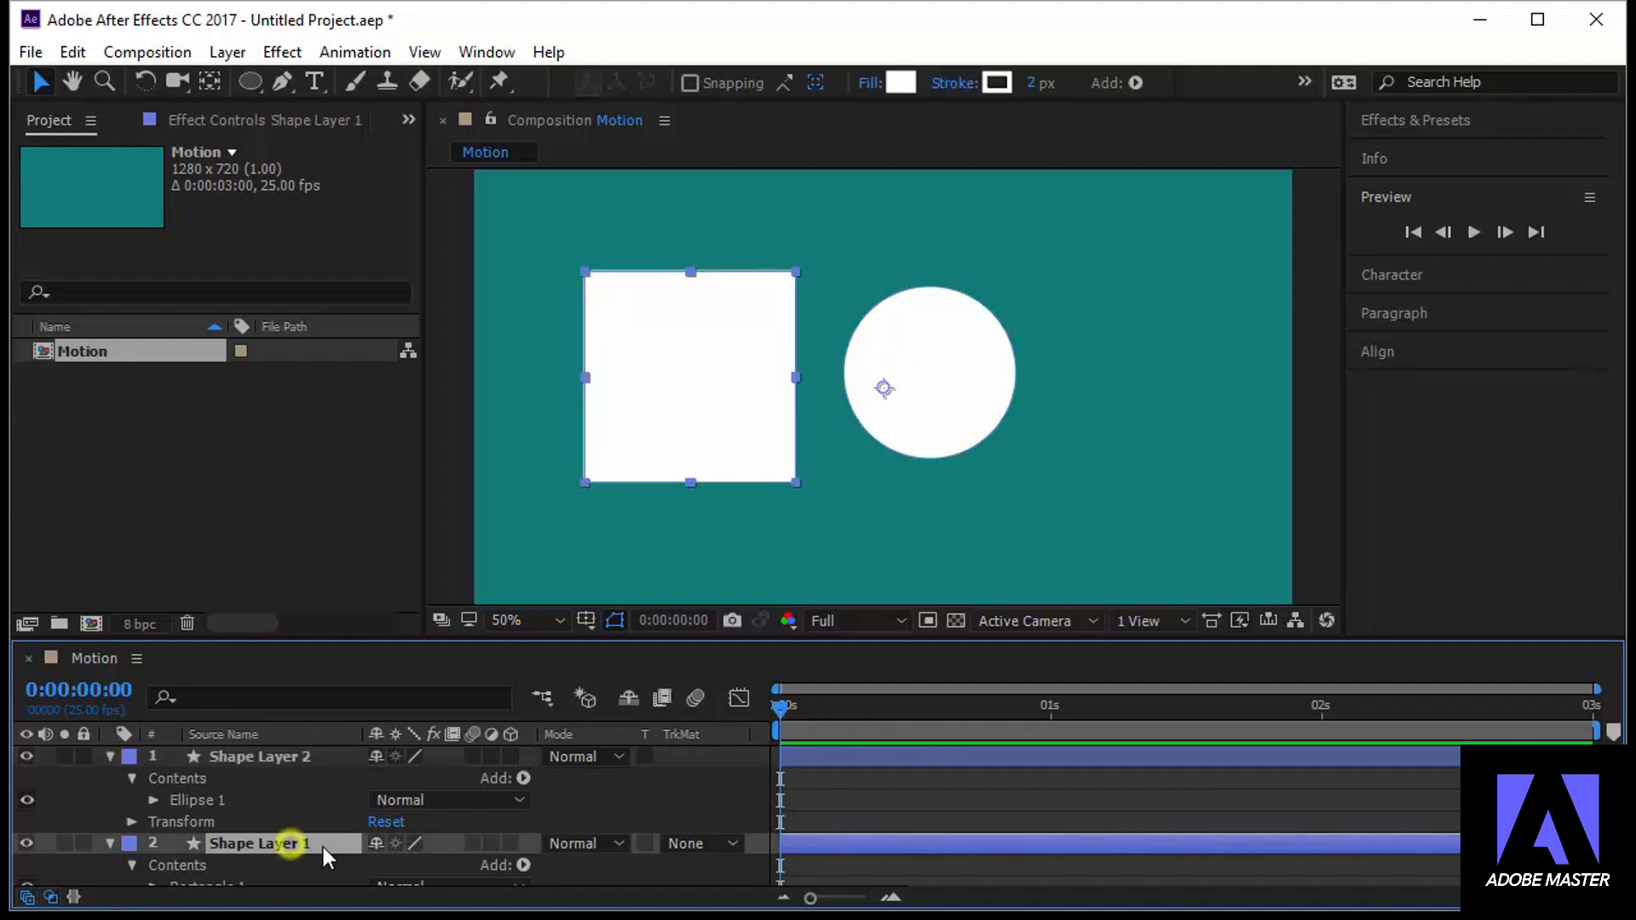
pyautogui.click(315, 756)
pyautogui.click(314, 842)
pyautogui.click(396, 801)
pyautogui.press('Return')
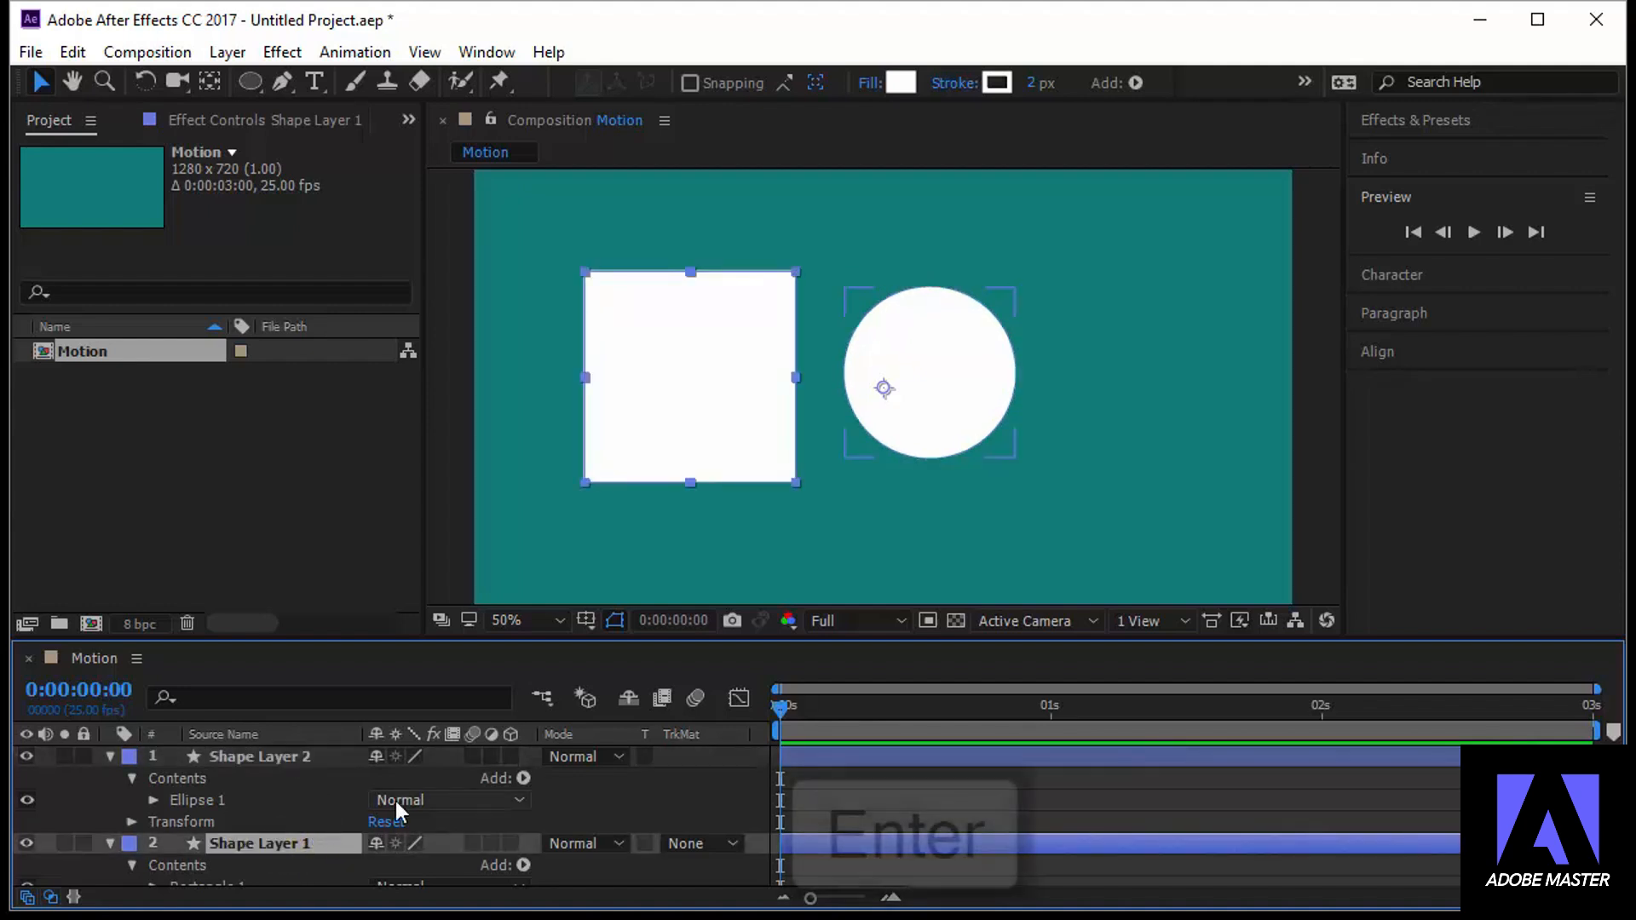
pyautogui.press('Return')
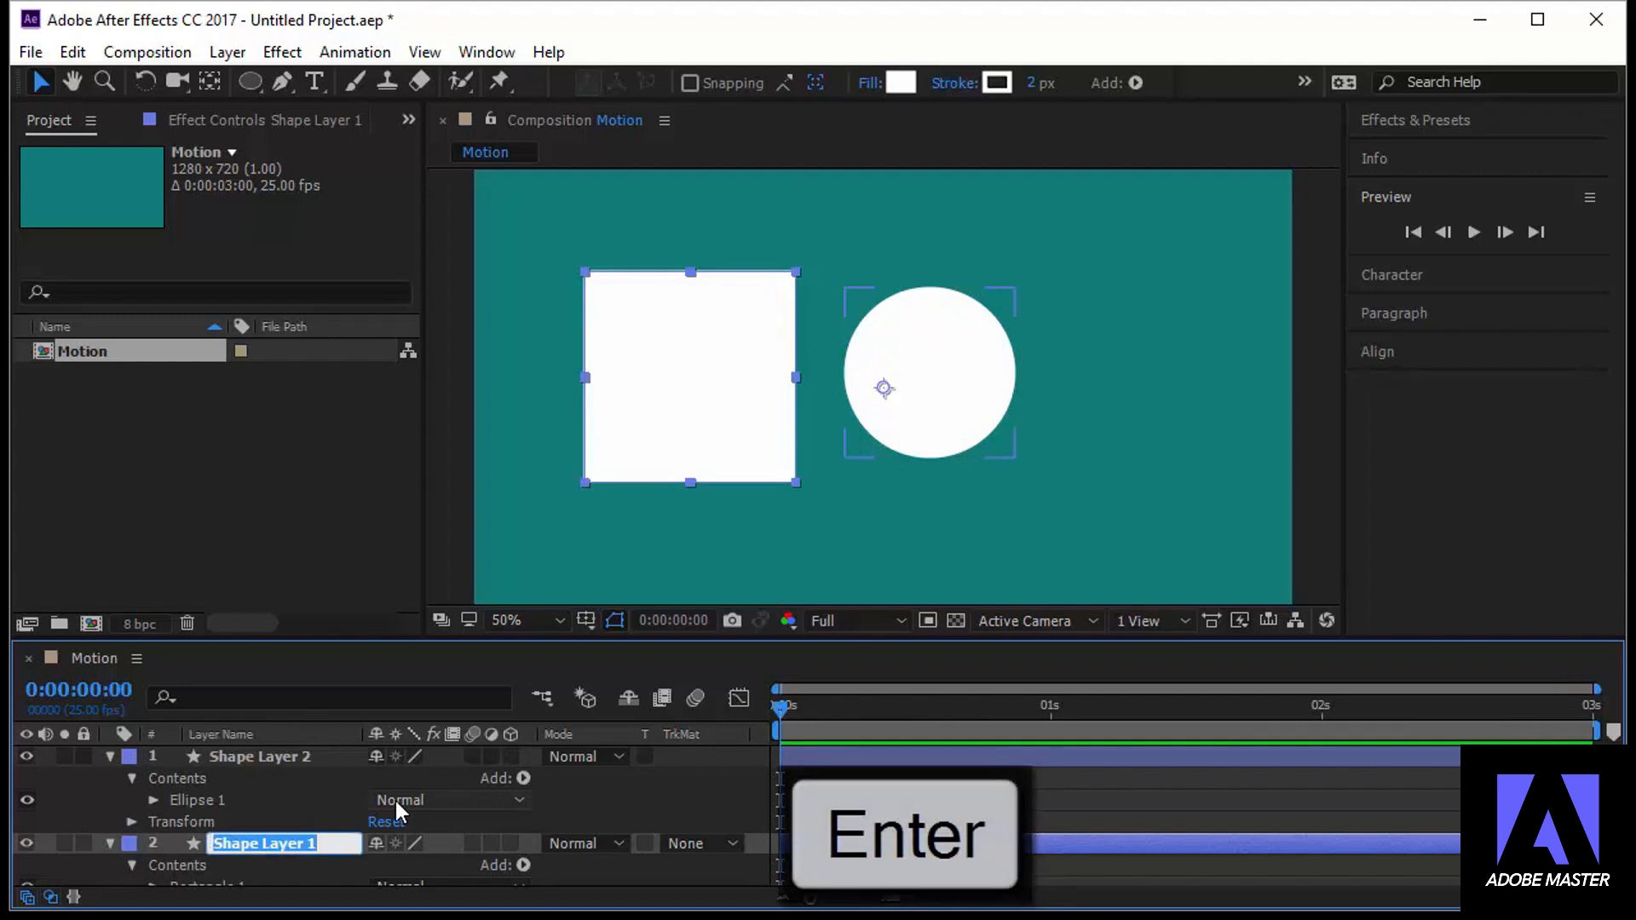
pyautogui.write('Square')
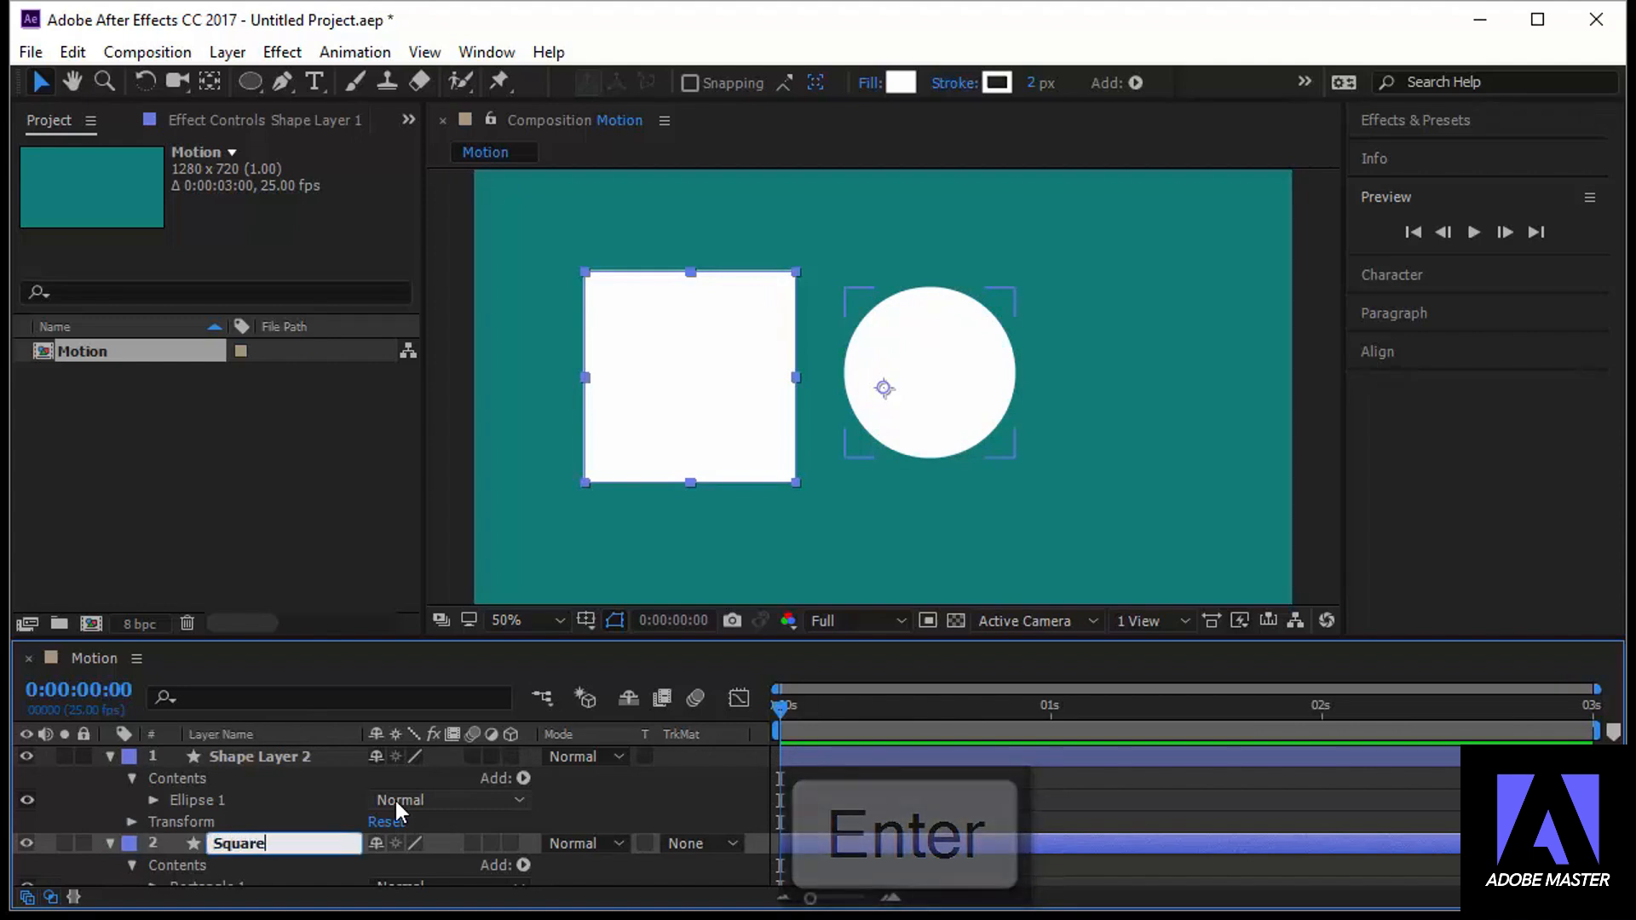
pyautogui.press('Return')
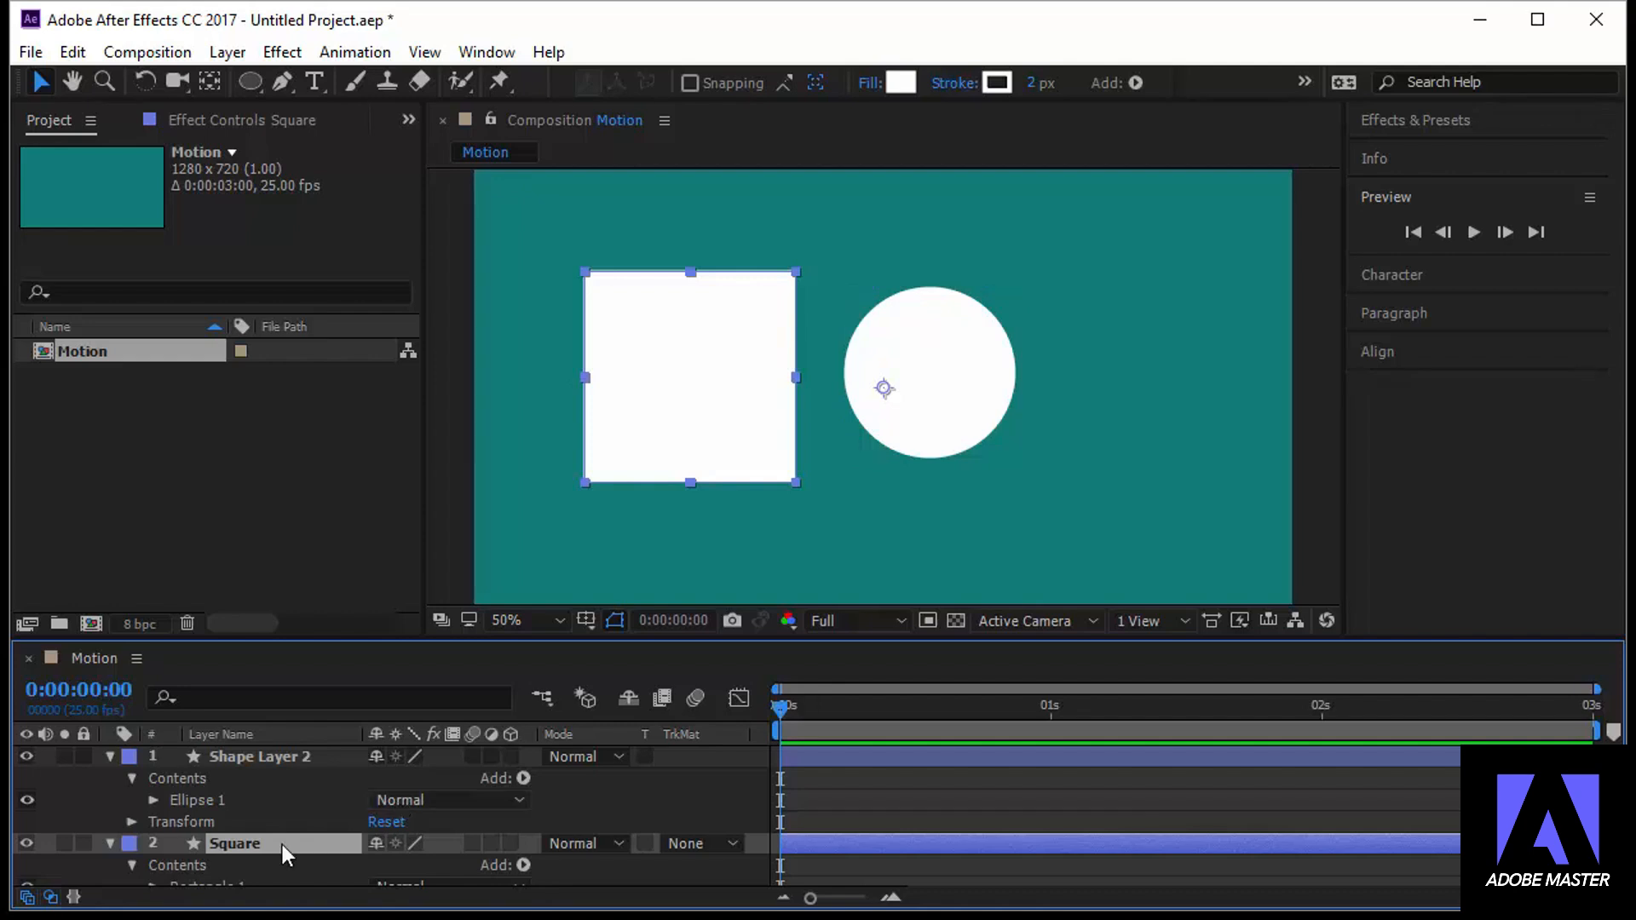
# Rename the circle's layer, Shape Layer 2, as Circle
pyautogui.click(310, 754)
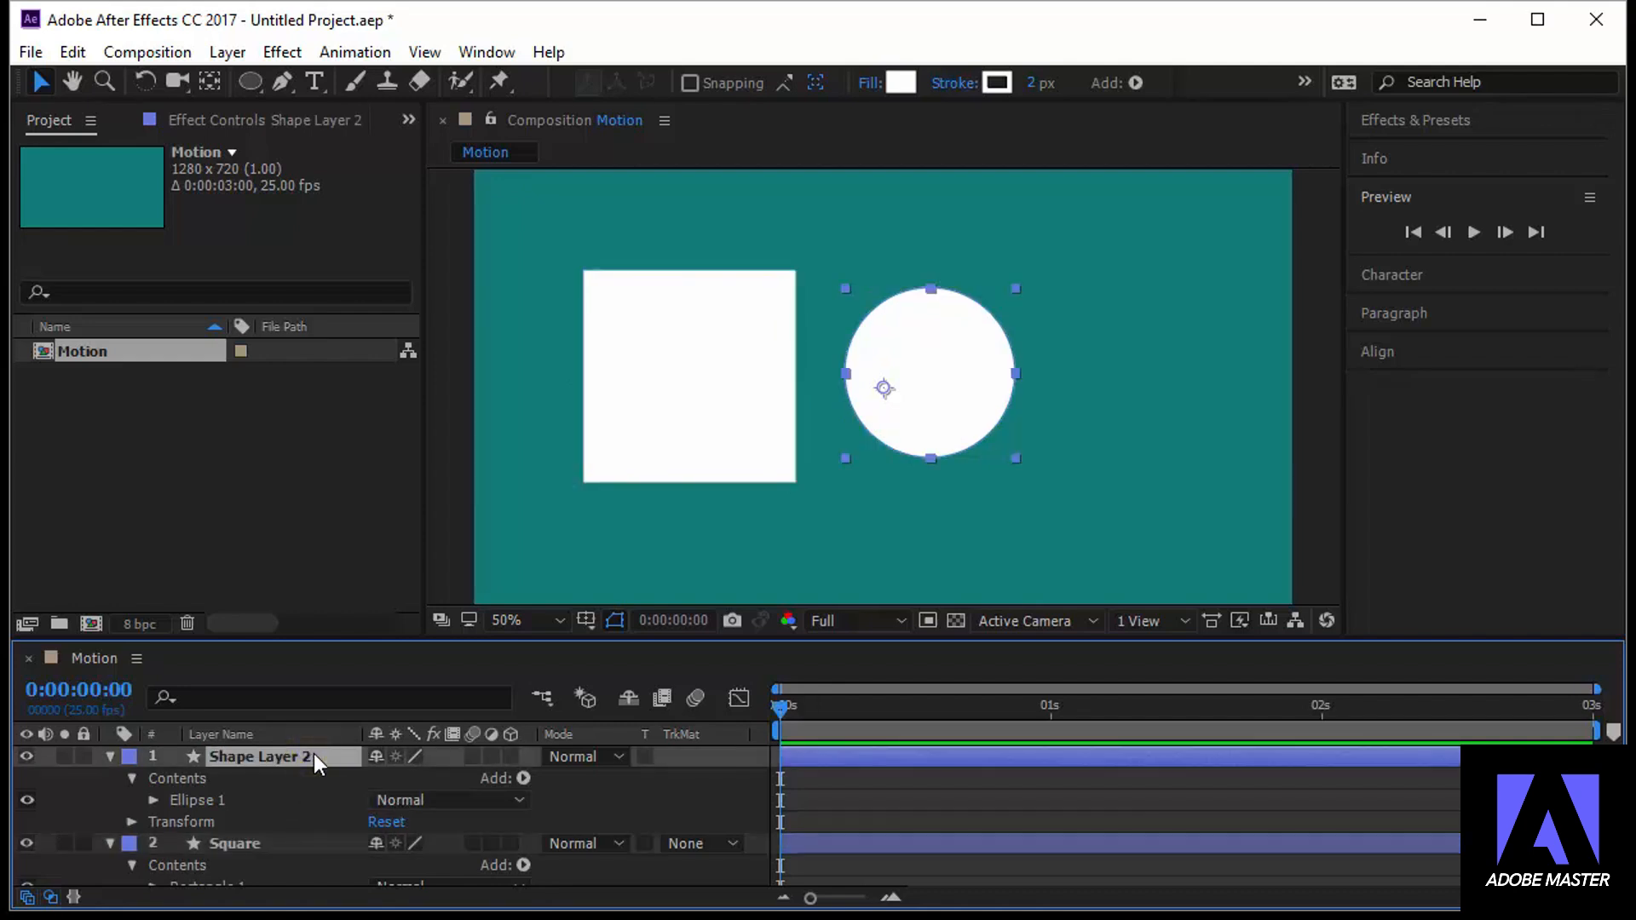
pyautogui.press('Return')
pyautogui.write('Circle')
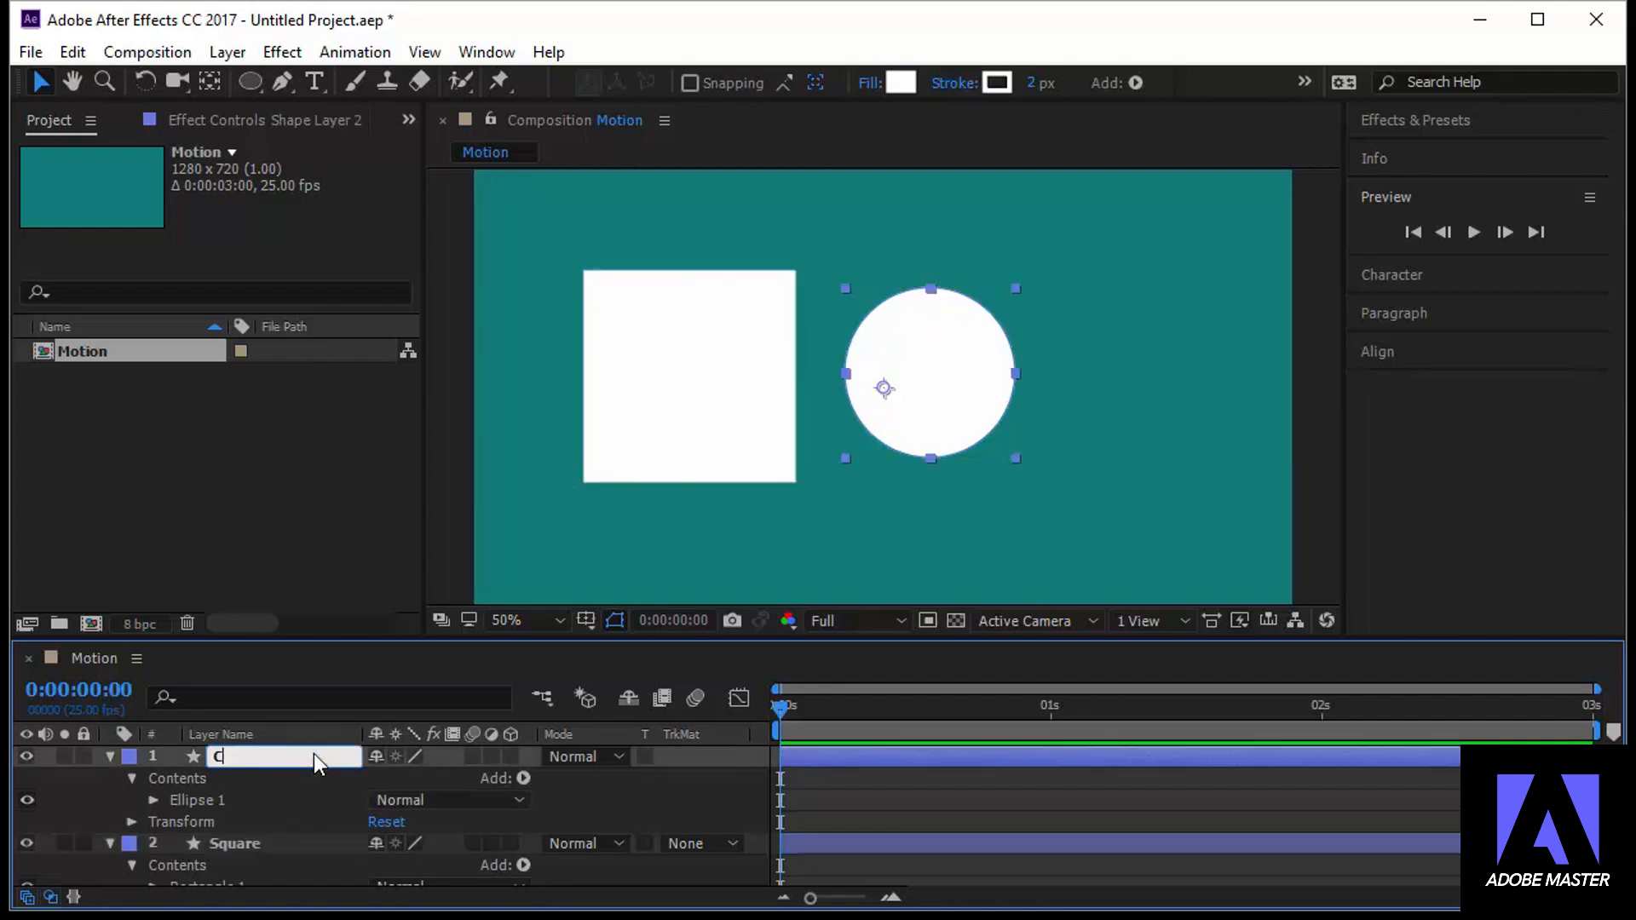
pyautogui.press('Return')
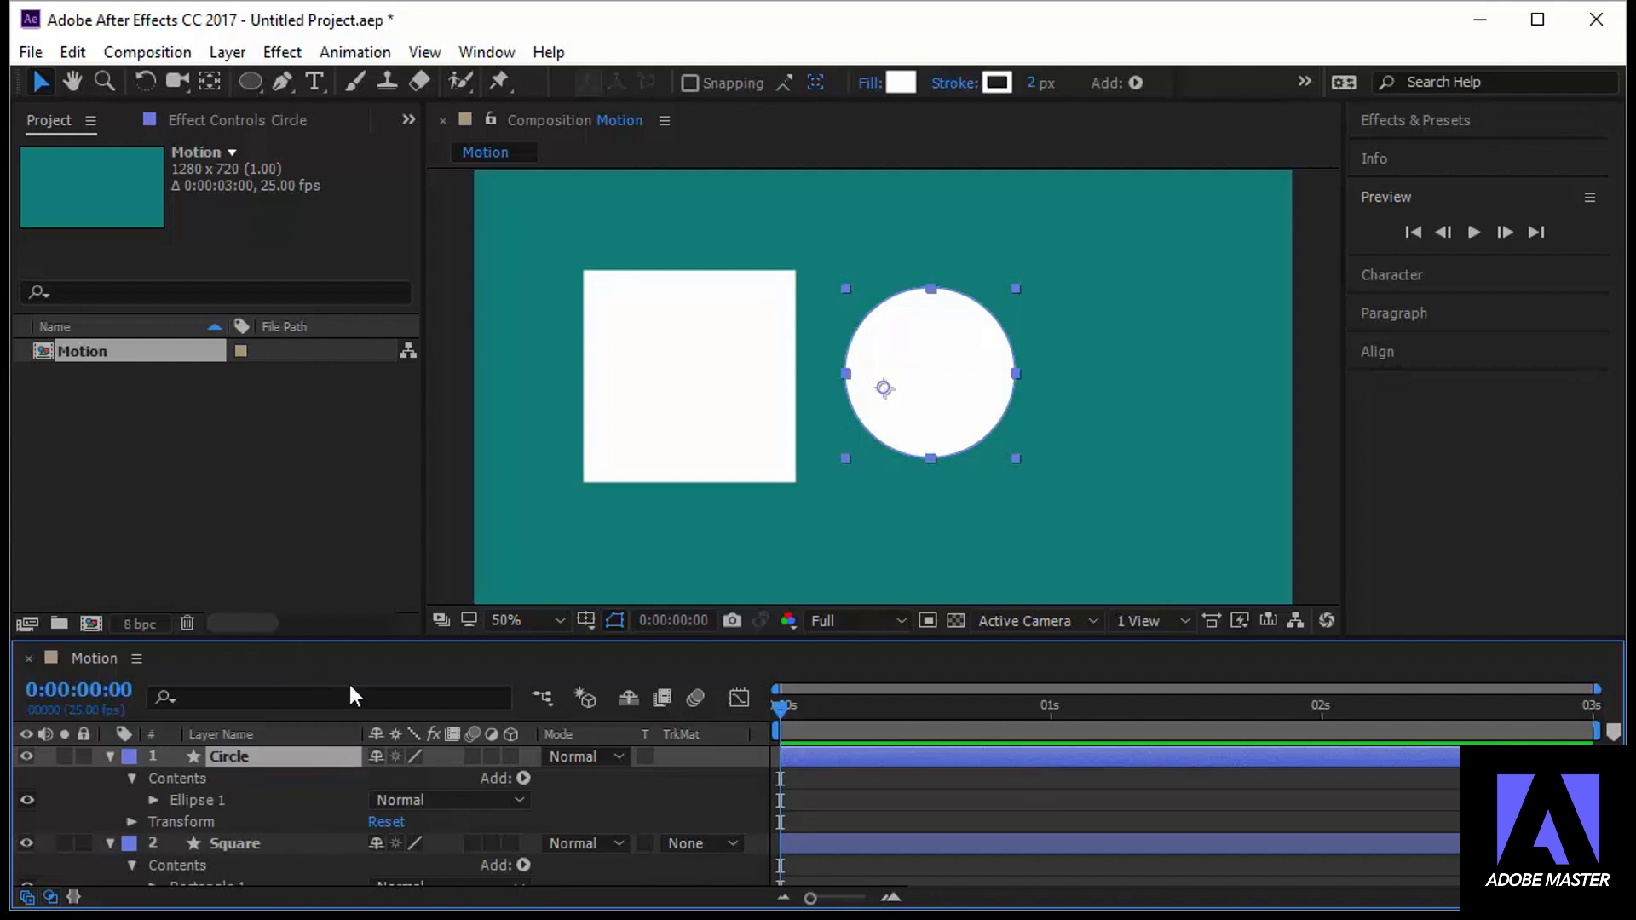
# Change the square's fill color to dark blue 14037A
pyautogui.click(723, 356)
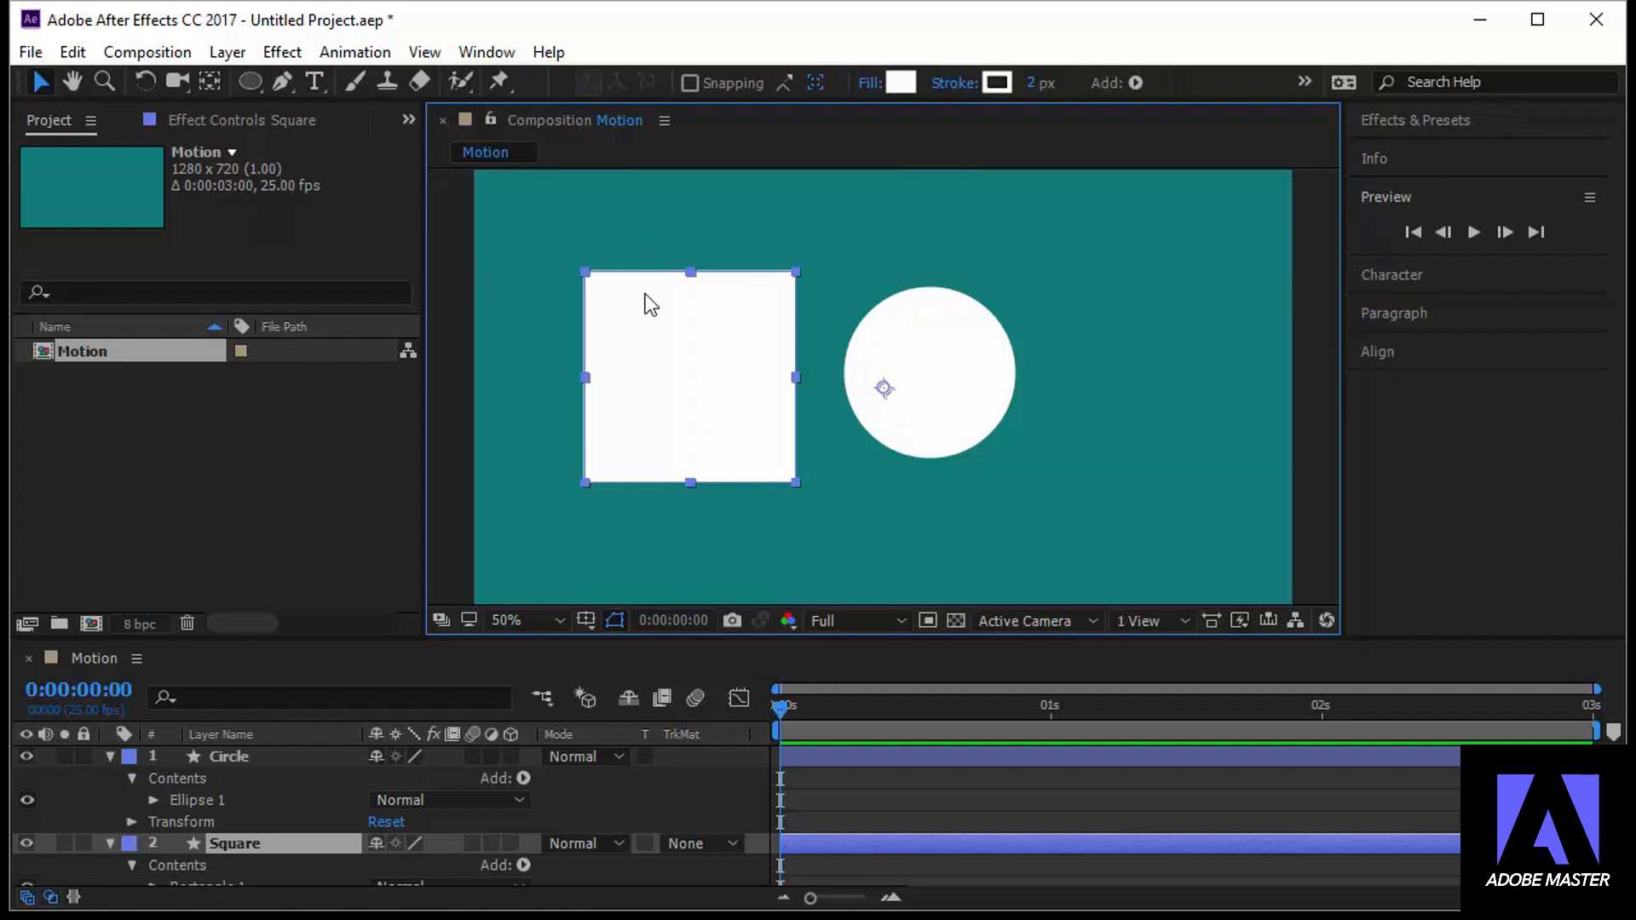
pyautogui.click(899, 83)
pyautogui.moveTo(380, 297)
pyautogui.mouseDown()
pyautogui.moveTo(322, 316)
pyautogui.moveTo(385, 340)
pyautogui.mouseUp()
pyautogui.click(426, 271)
pyautogui.click(385, 301)
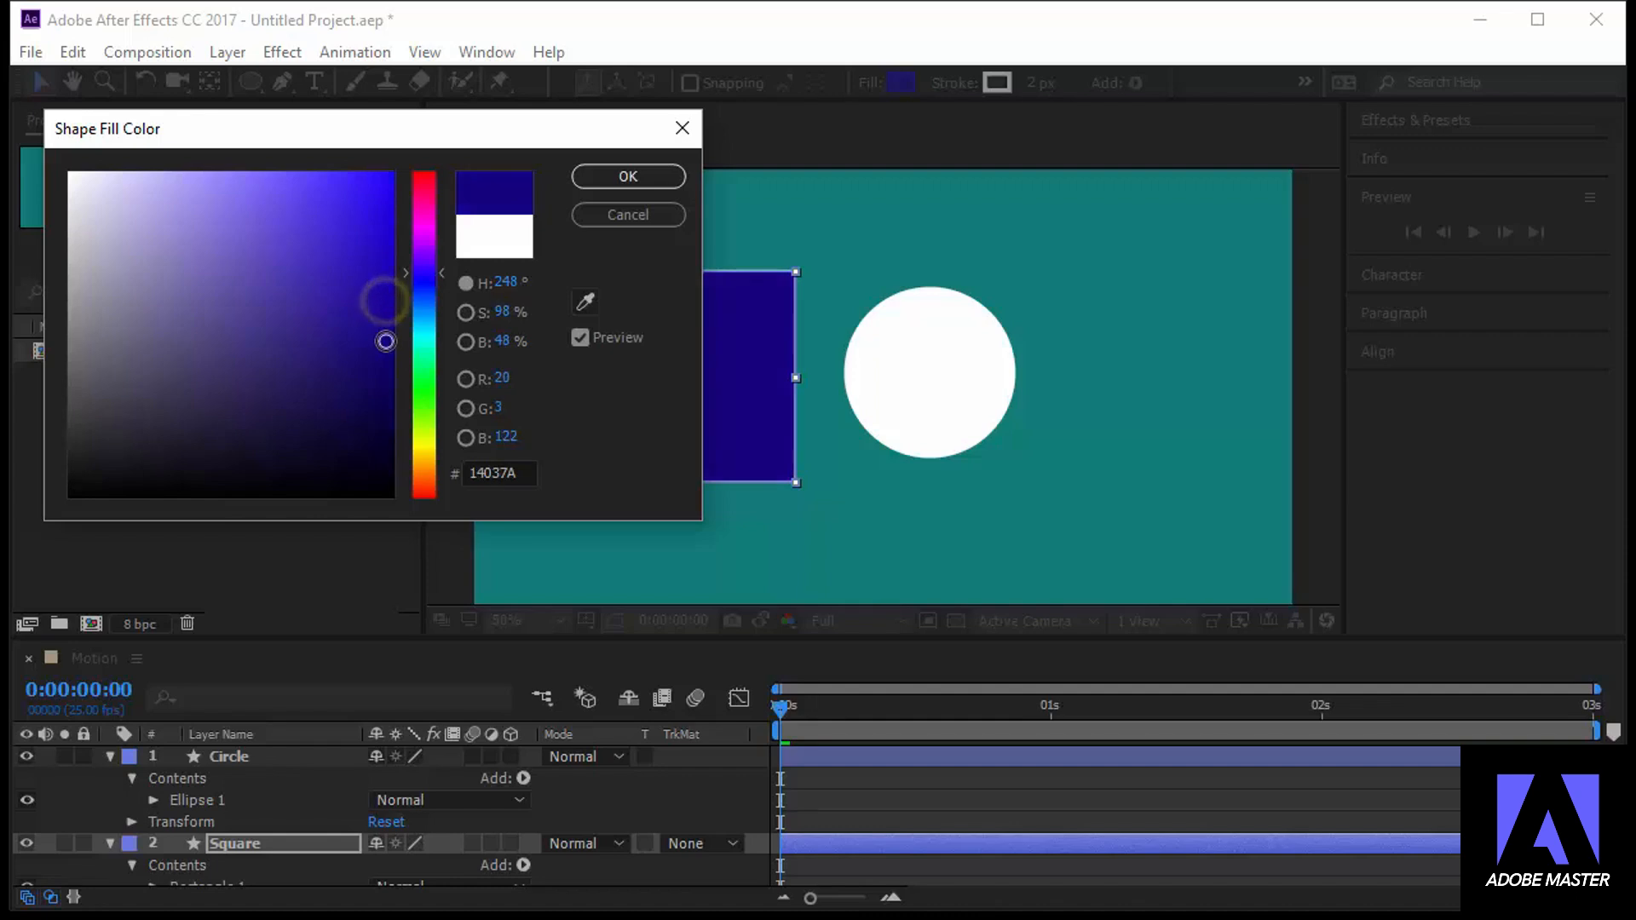
pyautogui.click(612, 177)
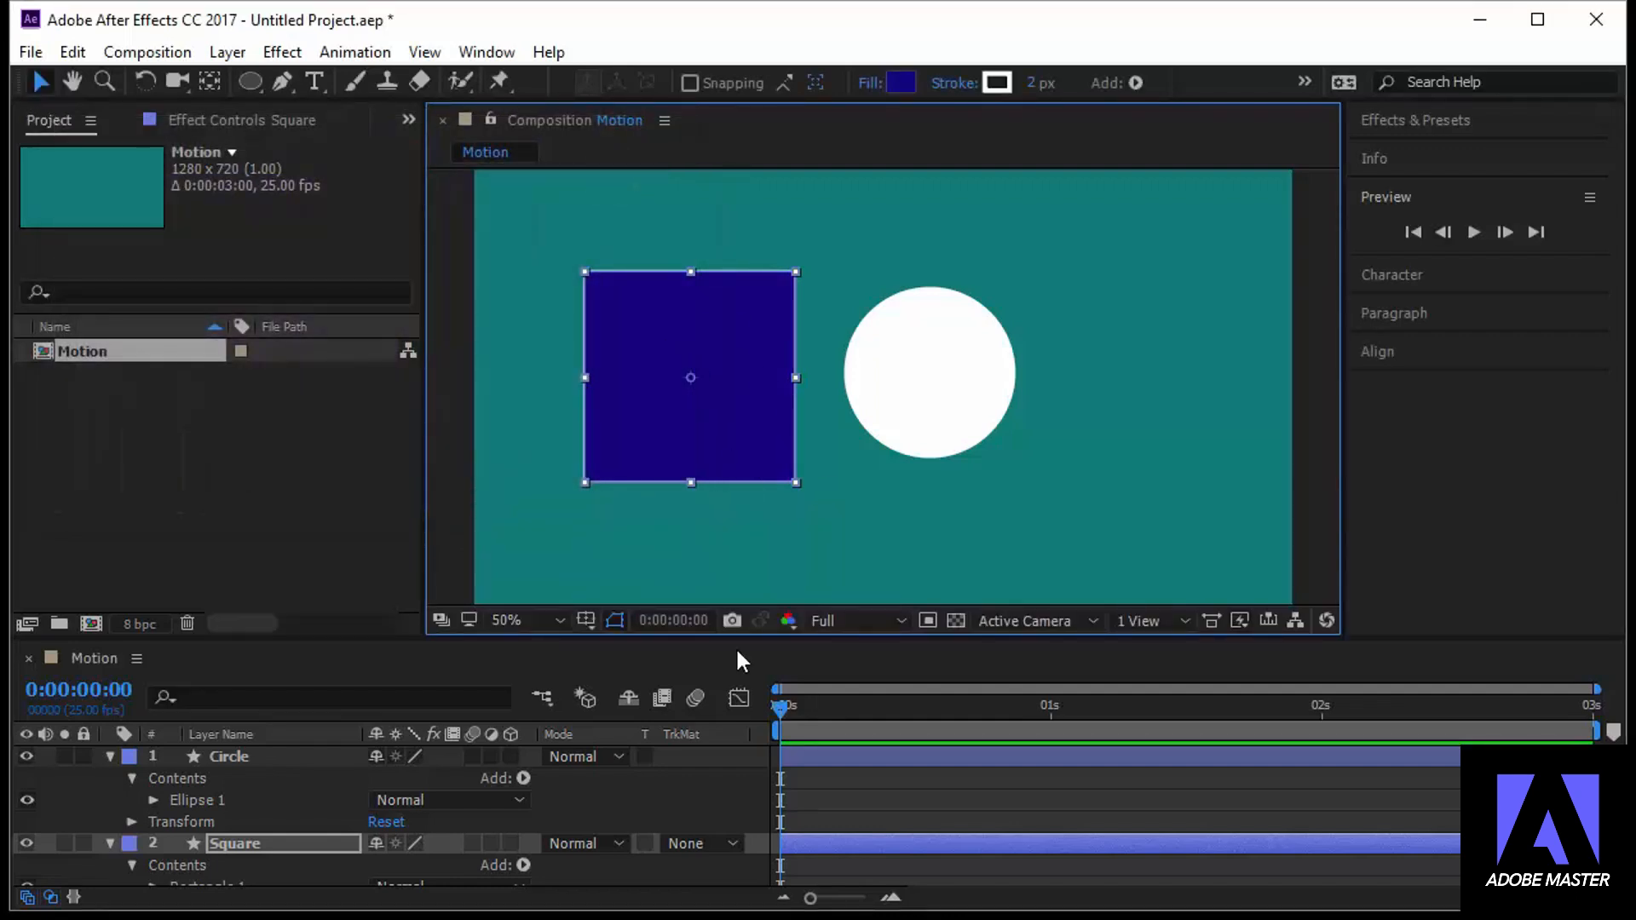
# Change the circle's fill color to light gray D2D2D2 and deselect it
pyautogui.click(929, 409)
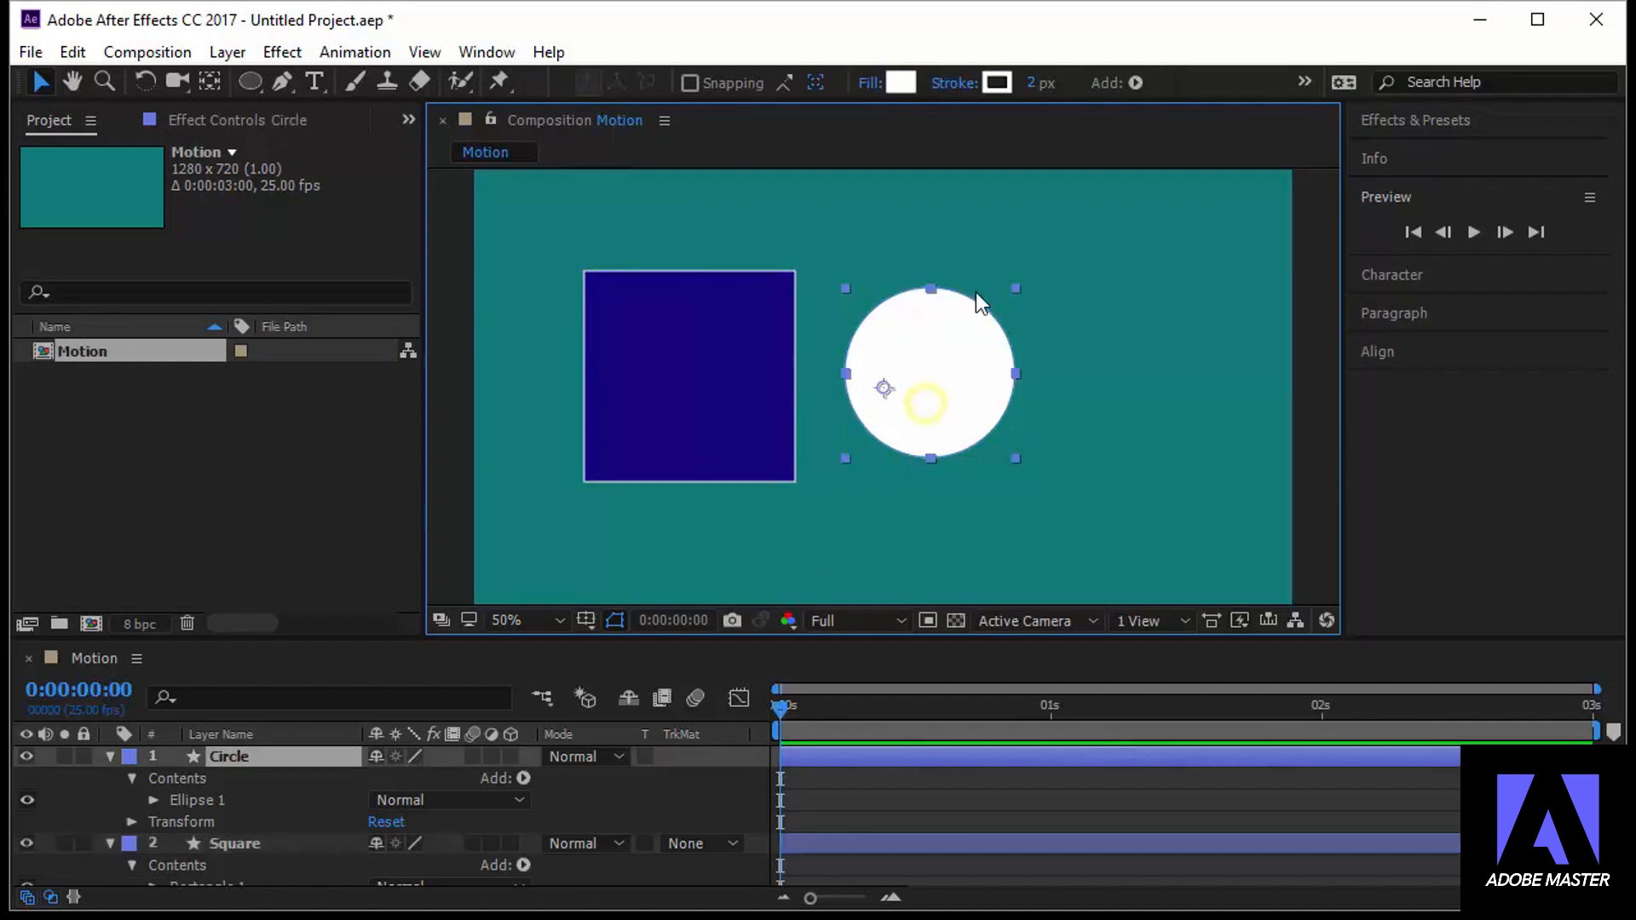
pyautogui.click(902, 83)
pyautogui.moveTo(162, 264)
pyautogui.mouseDown()
pyautogui.moveTo(46, 245)
pyautogui.moveTo(46, 277)
pyautogui.moveTo(44, 228)
pyautogui.mouseUp()
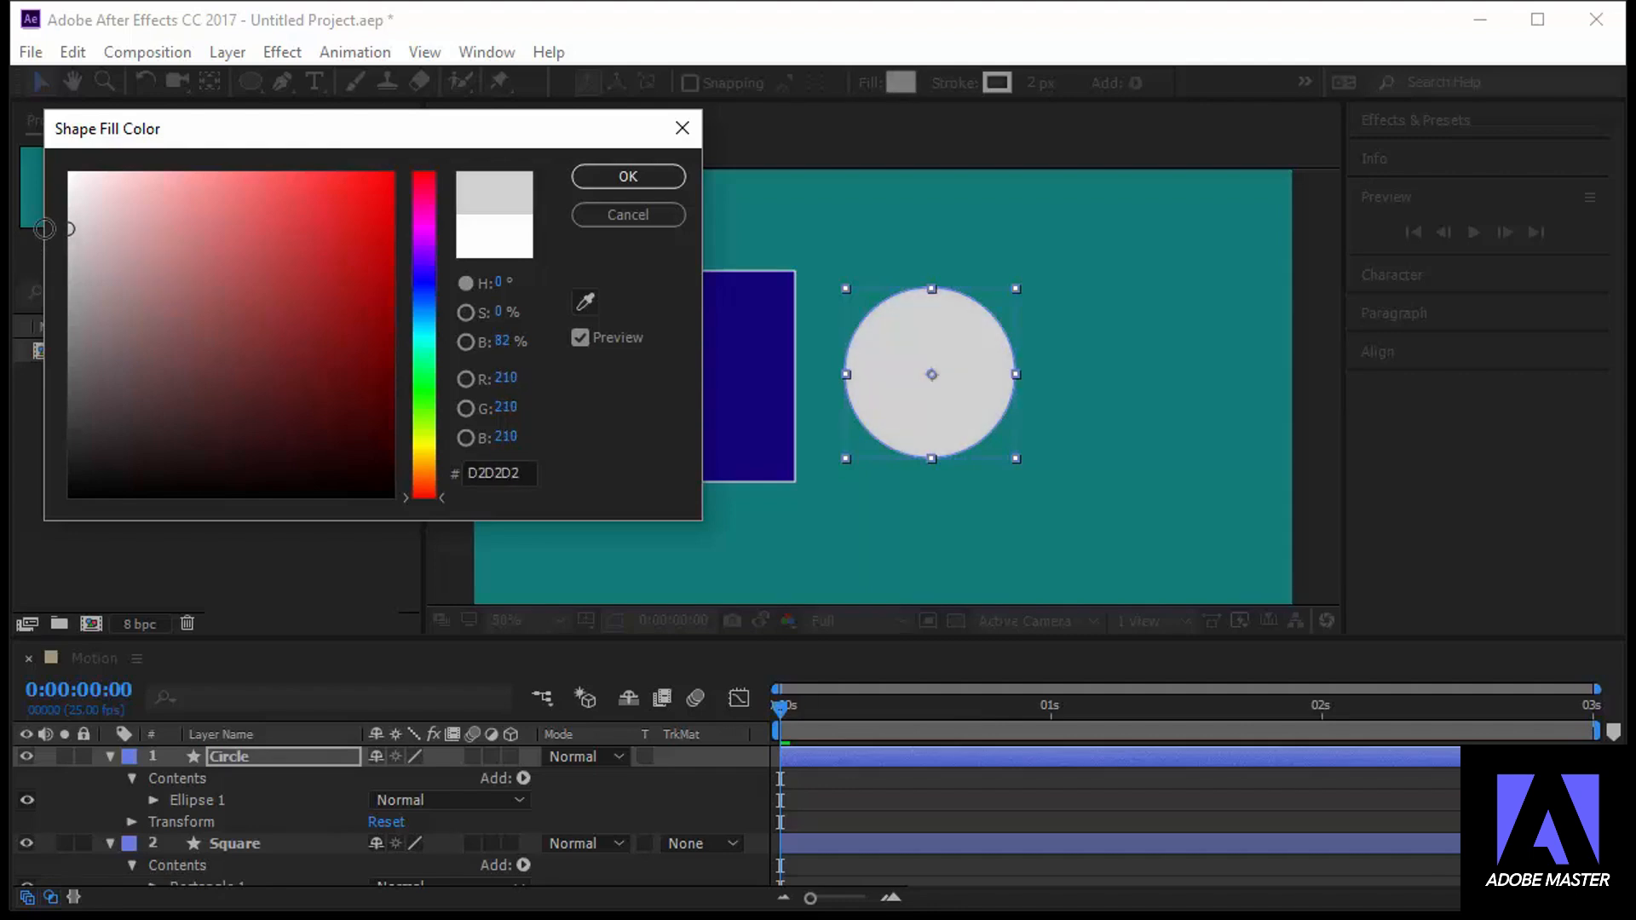
pyautogui.click(667, 177)
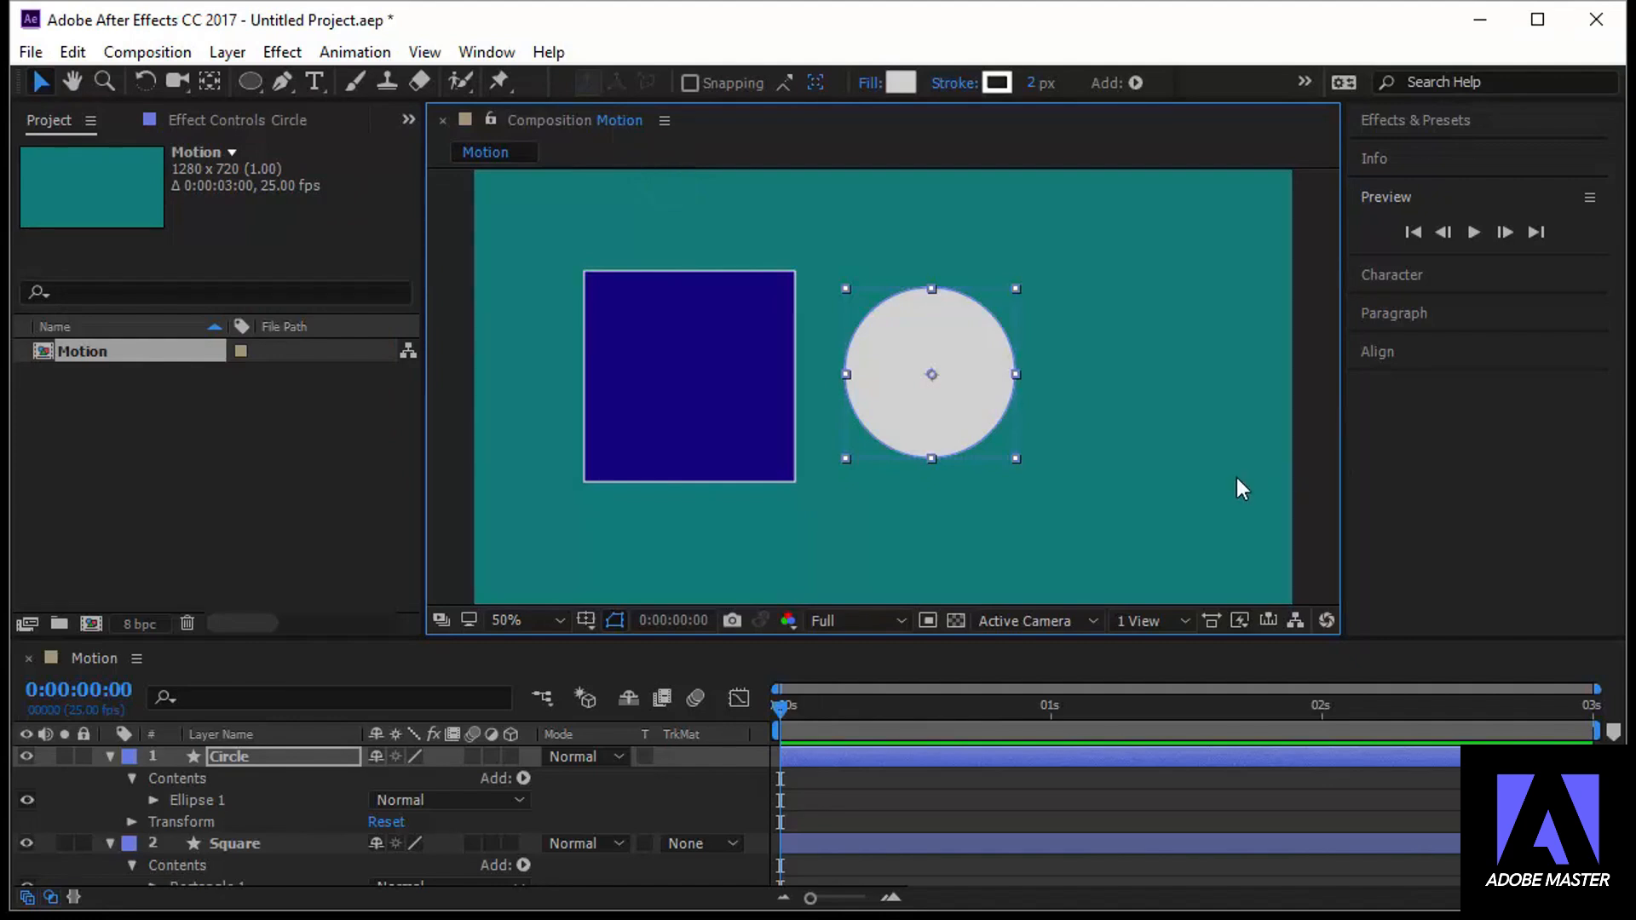
pyautogui.click(1192, 378)
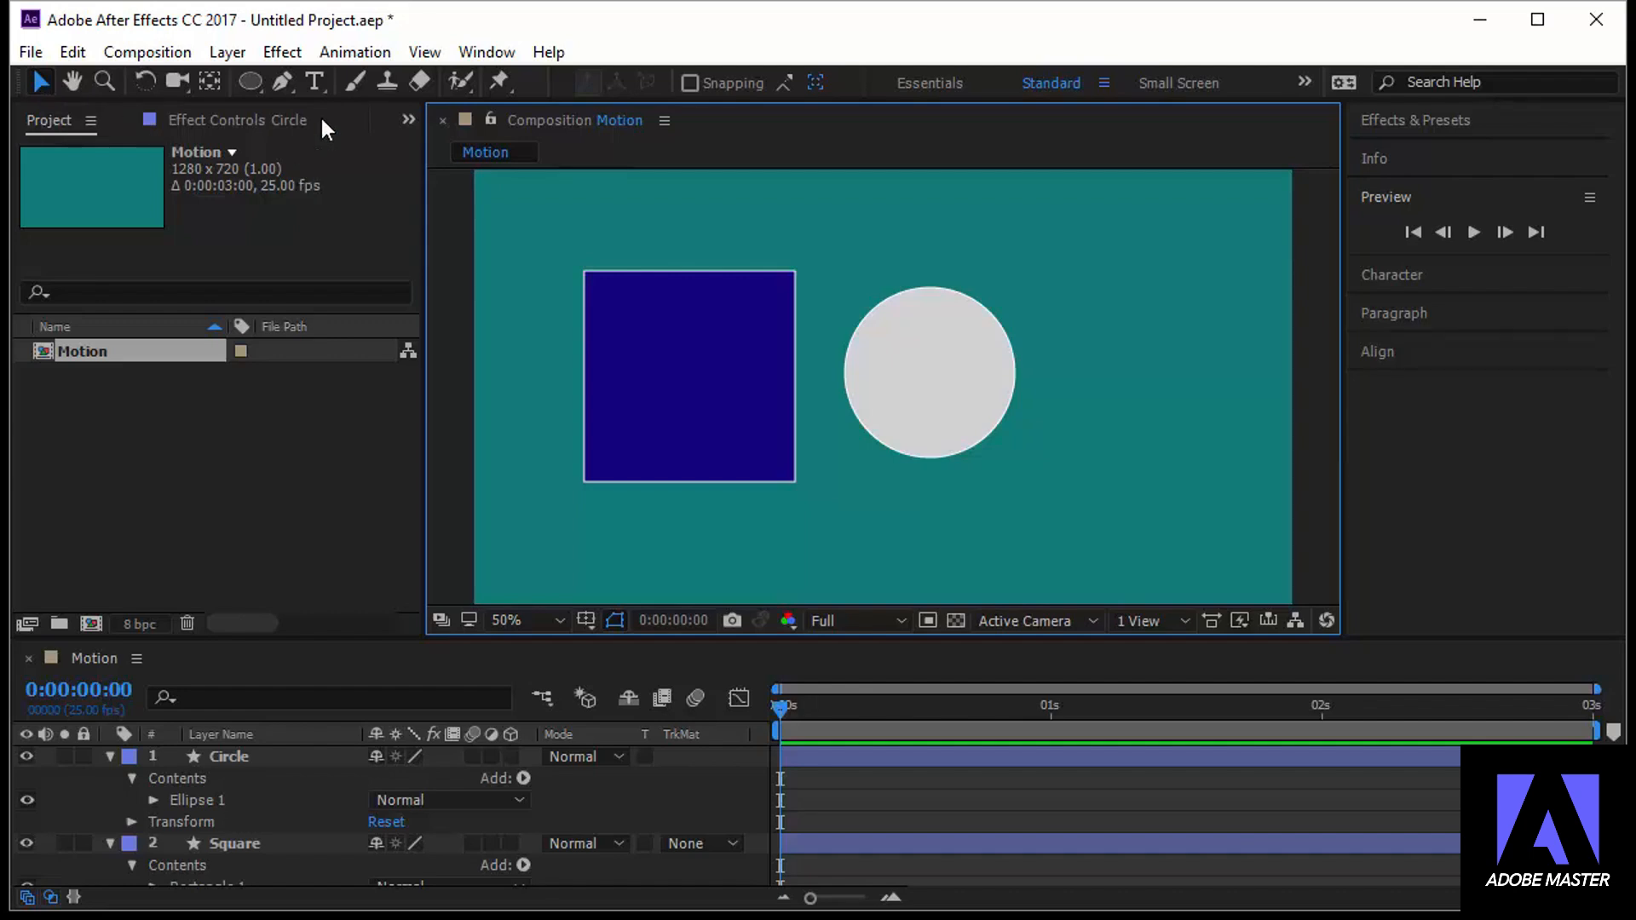
# Add the two-line text "Motion graphics" near the circle's upper edge with the Text Tool and return to the Selection tool
pyautogui.click(315, 81)
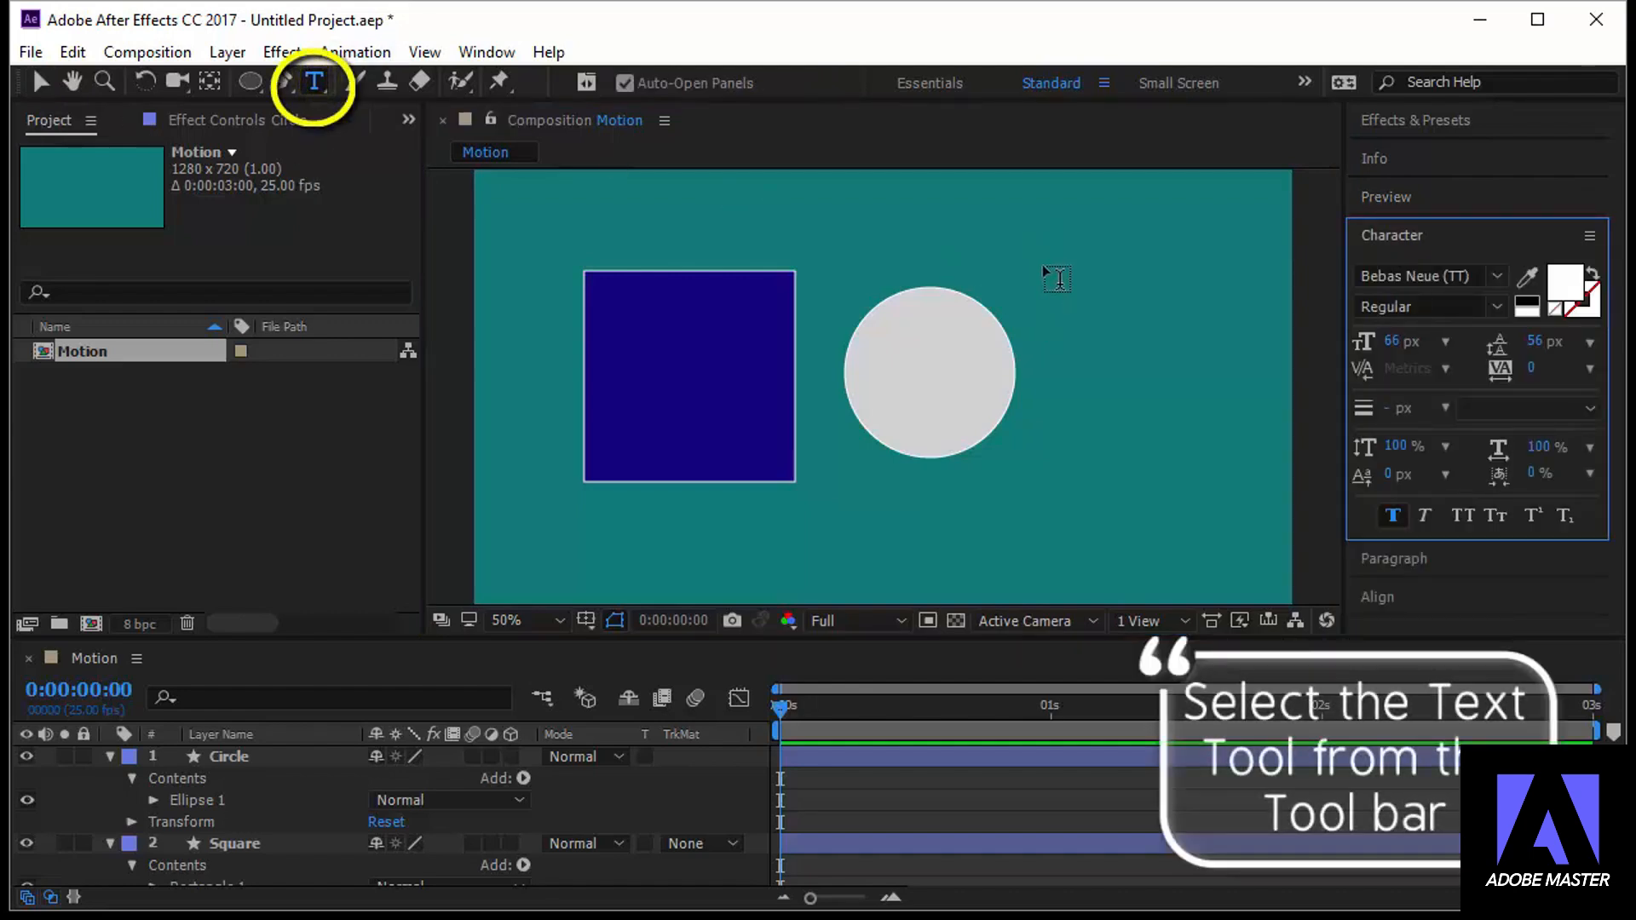
pyautogui.click(1039, 292)
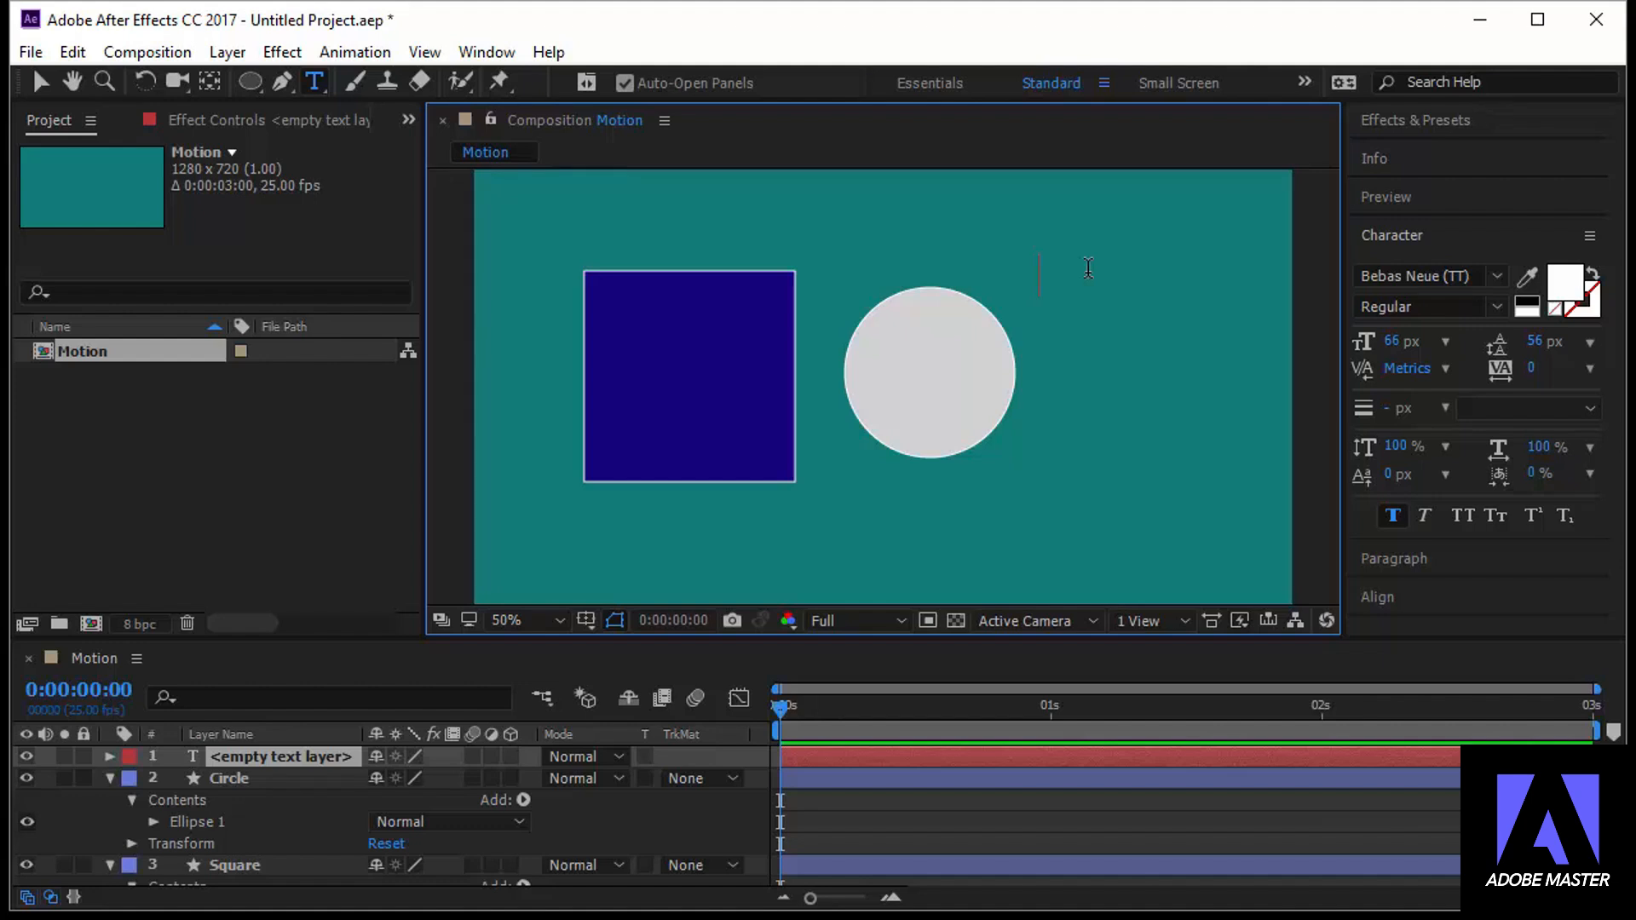
pyautogui.write('Motion')
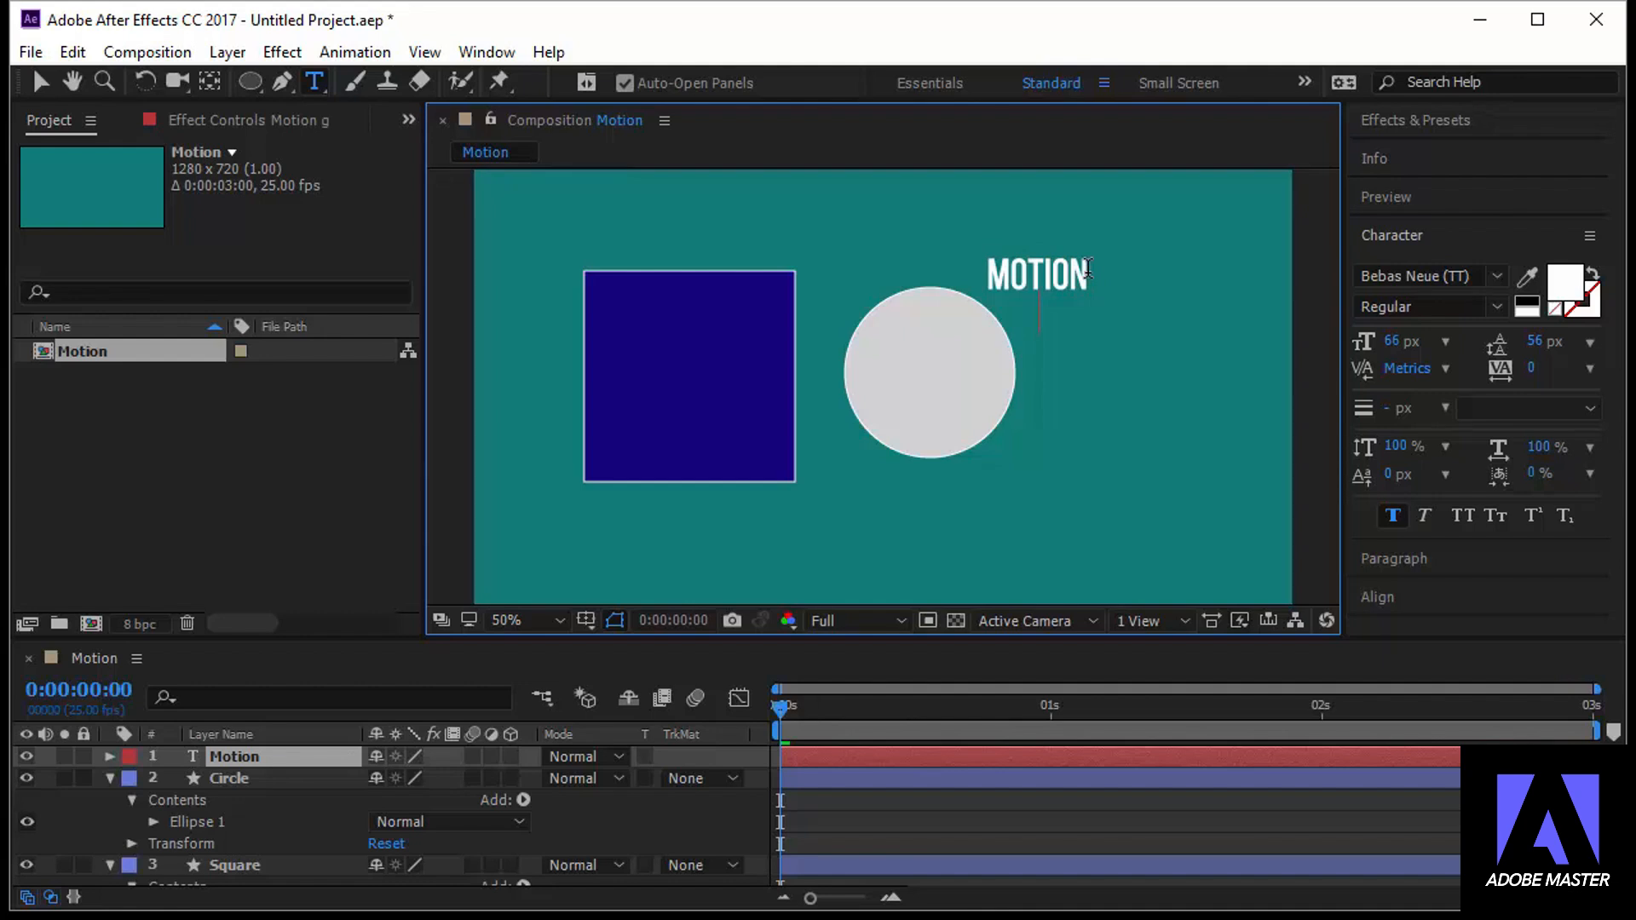
pyautogui.write('graphics')
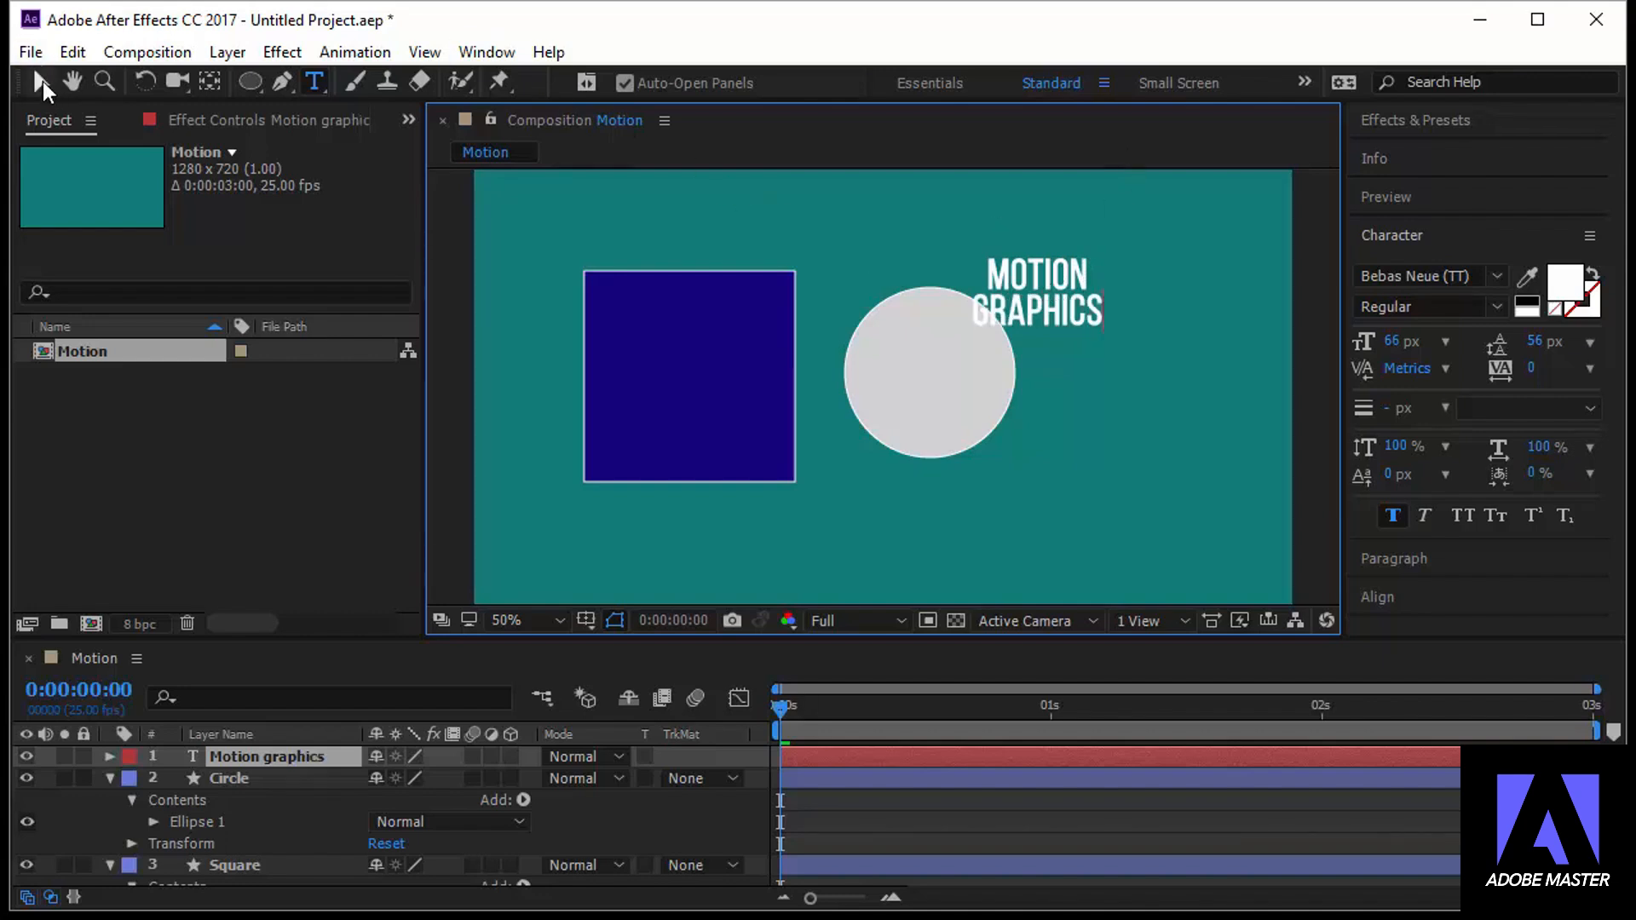
pyautogui.click(42, 80)
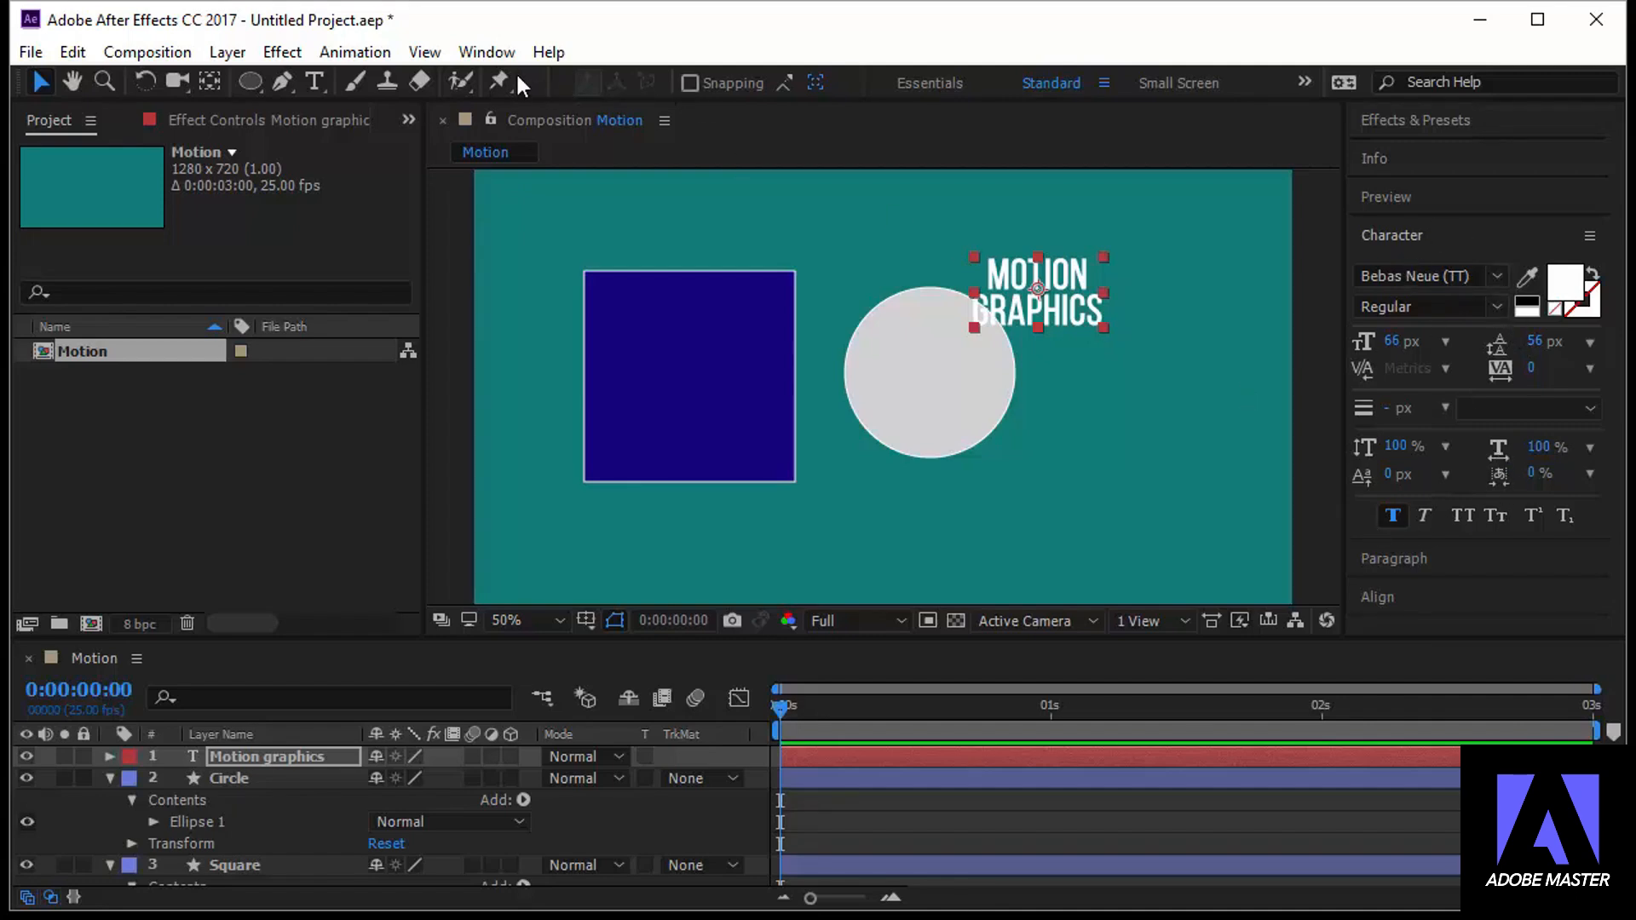
# Hide the Character panel, show it again, and enlarge it to expose all its text options
pyautogui.click(503, 50)
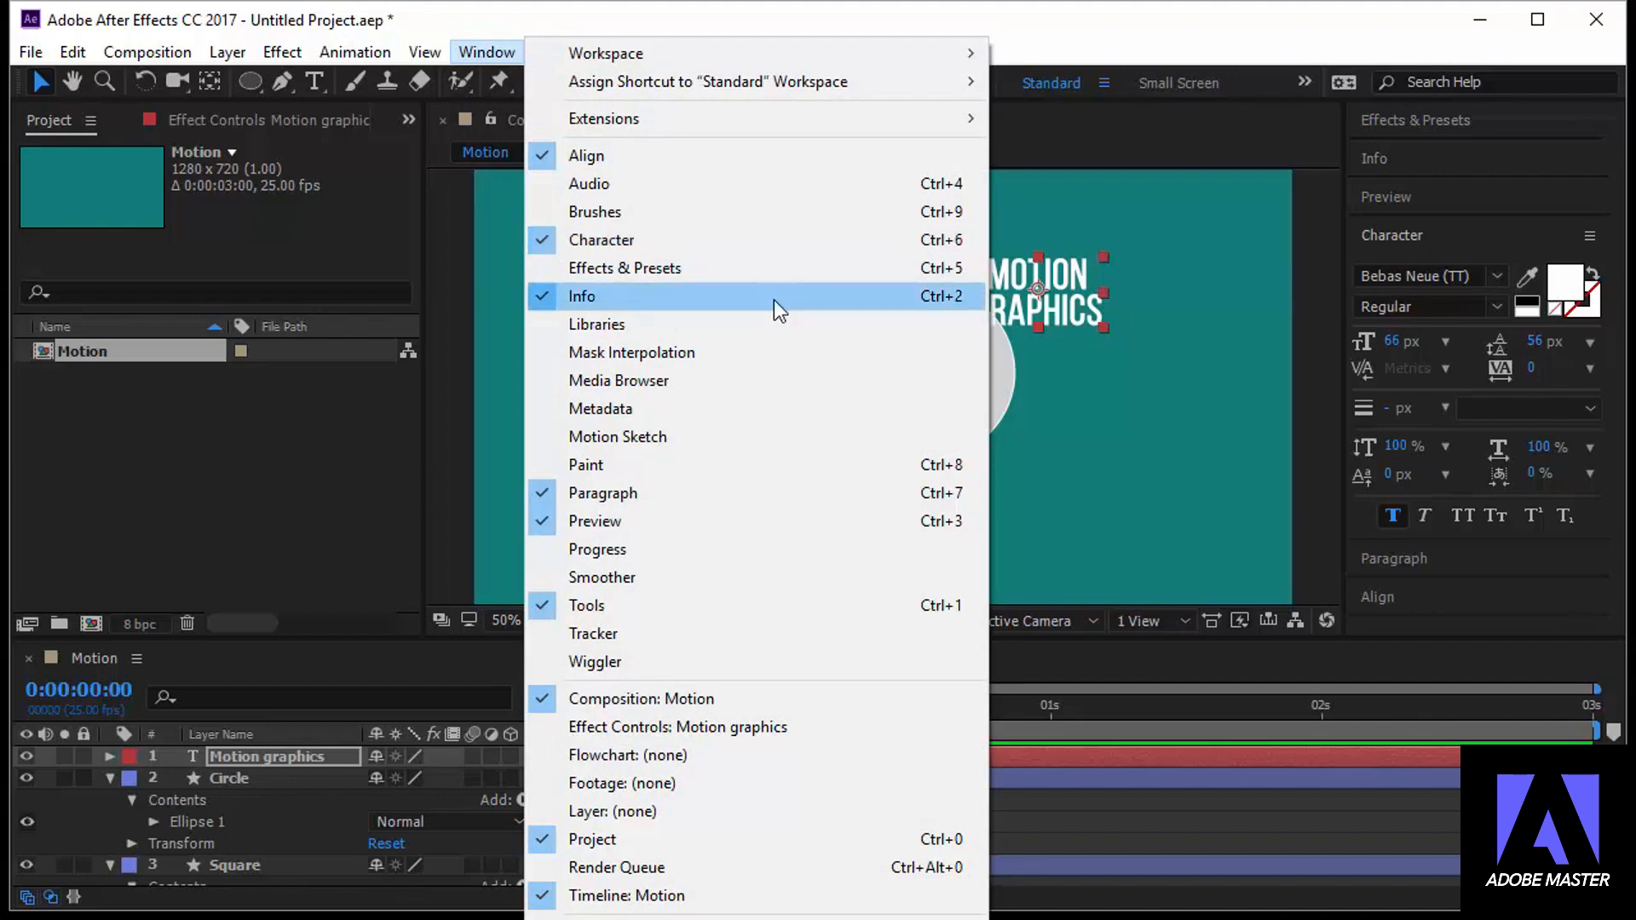
pyautogui.click(801, 239)
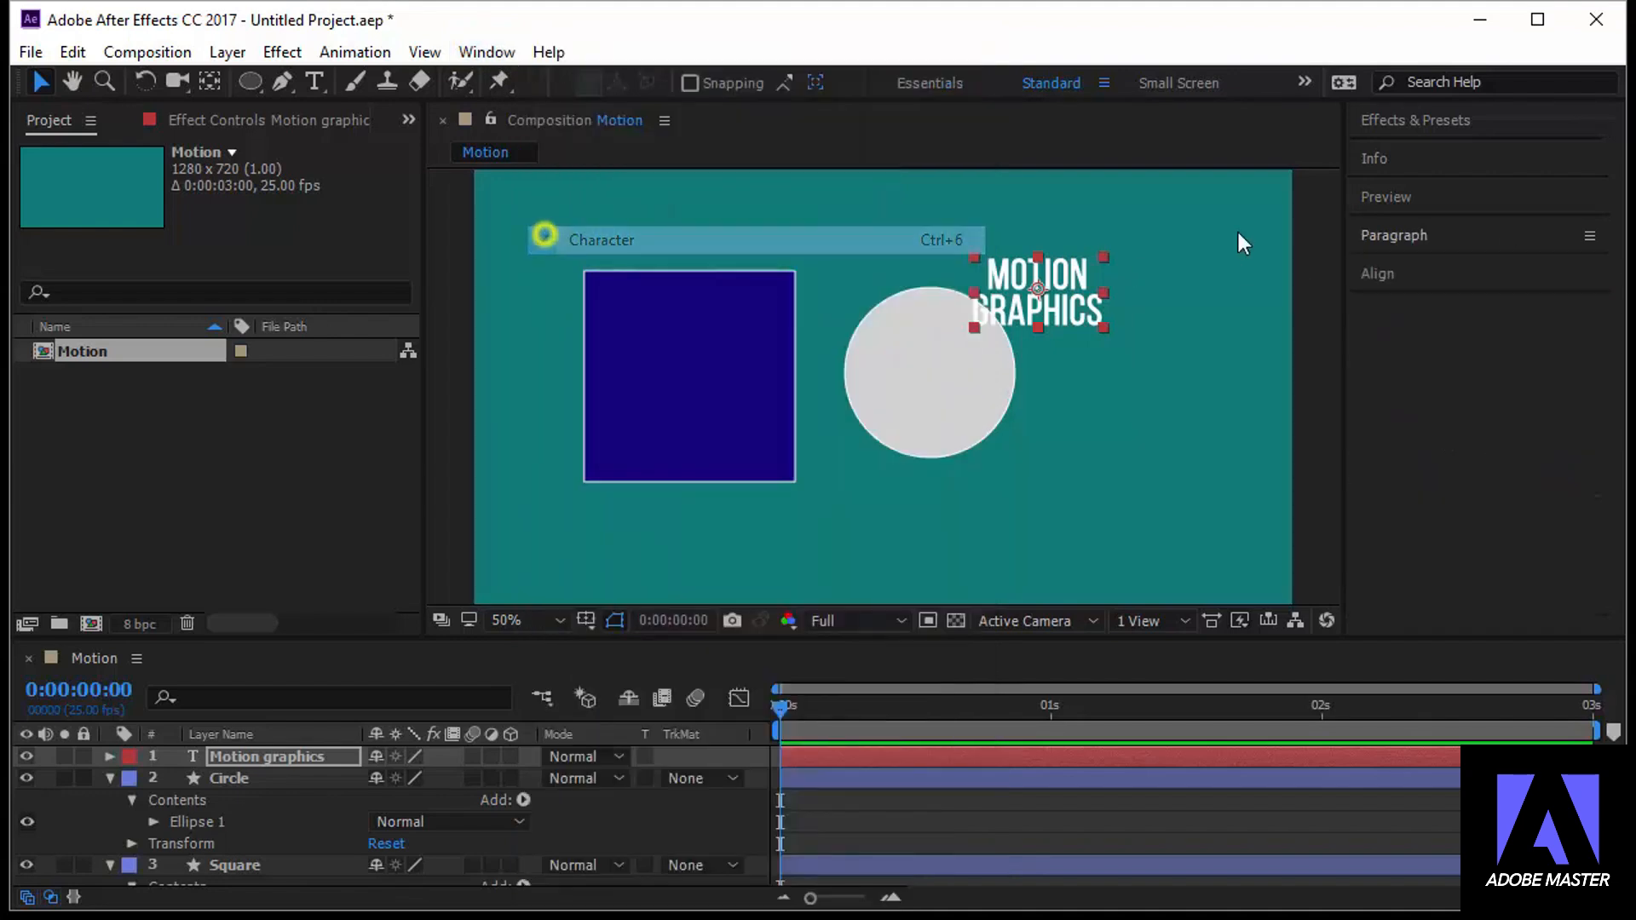
pyautogui.click(461, 53)
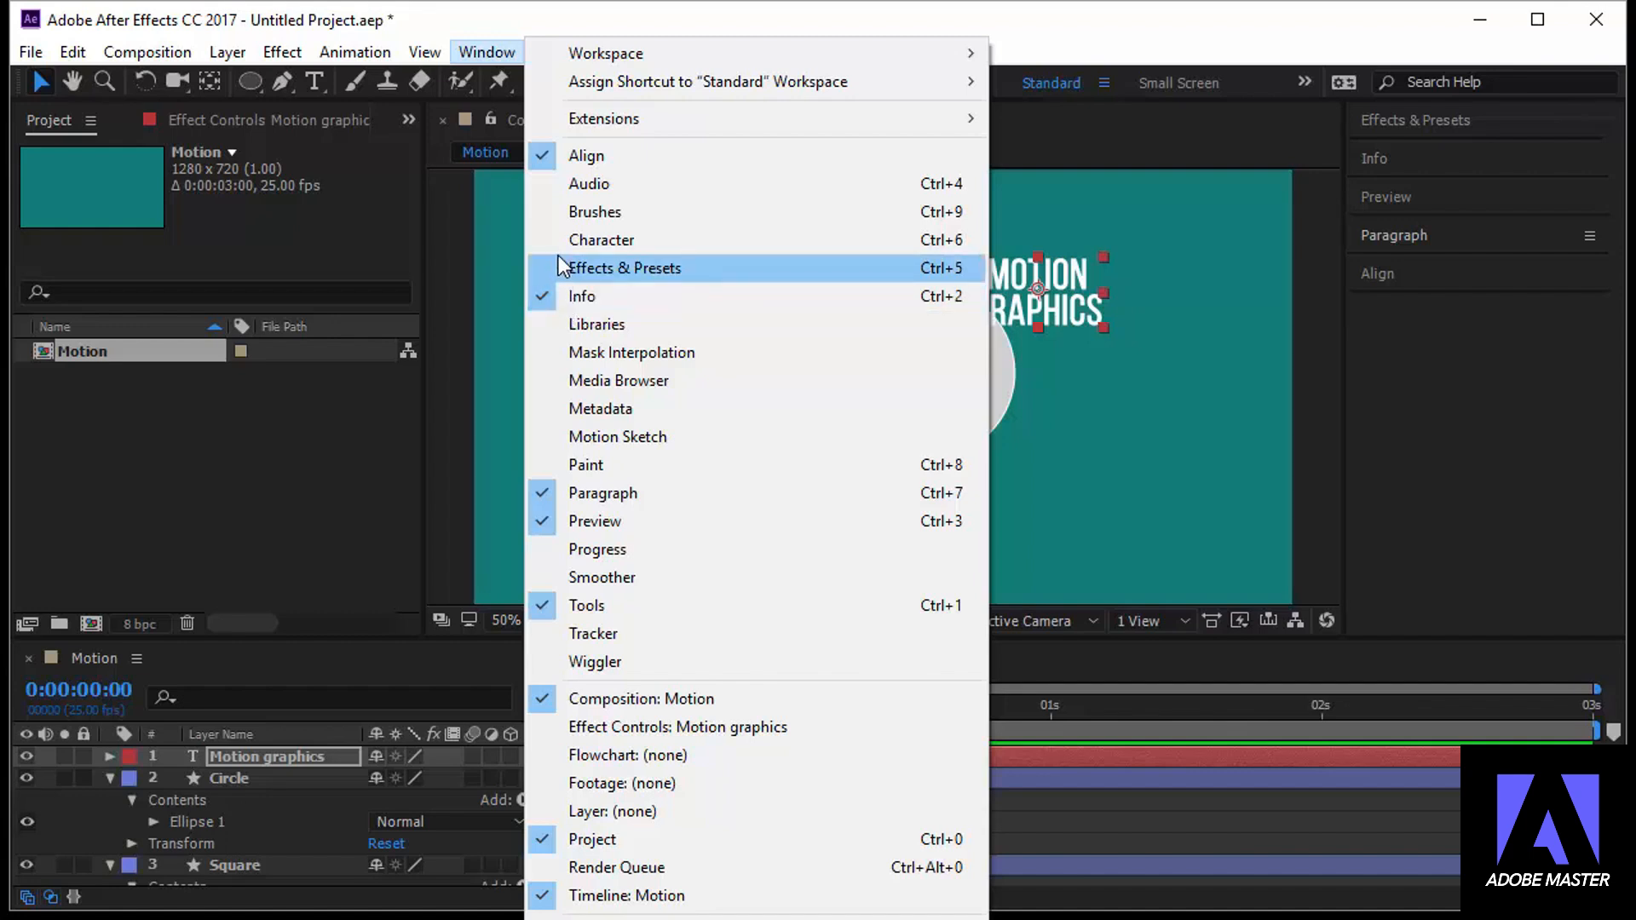
pyautogui.click(556, 240)
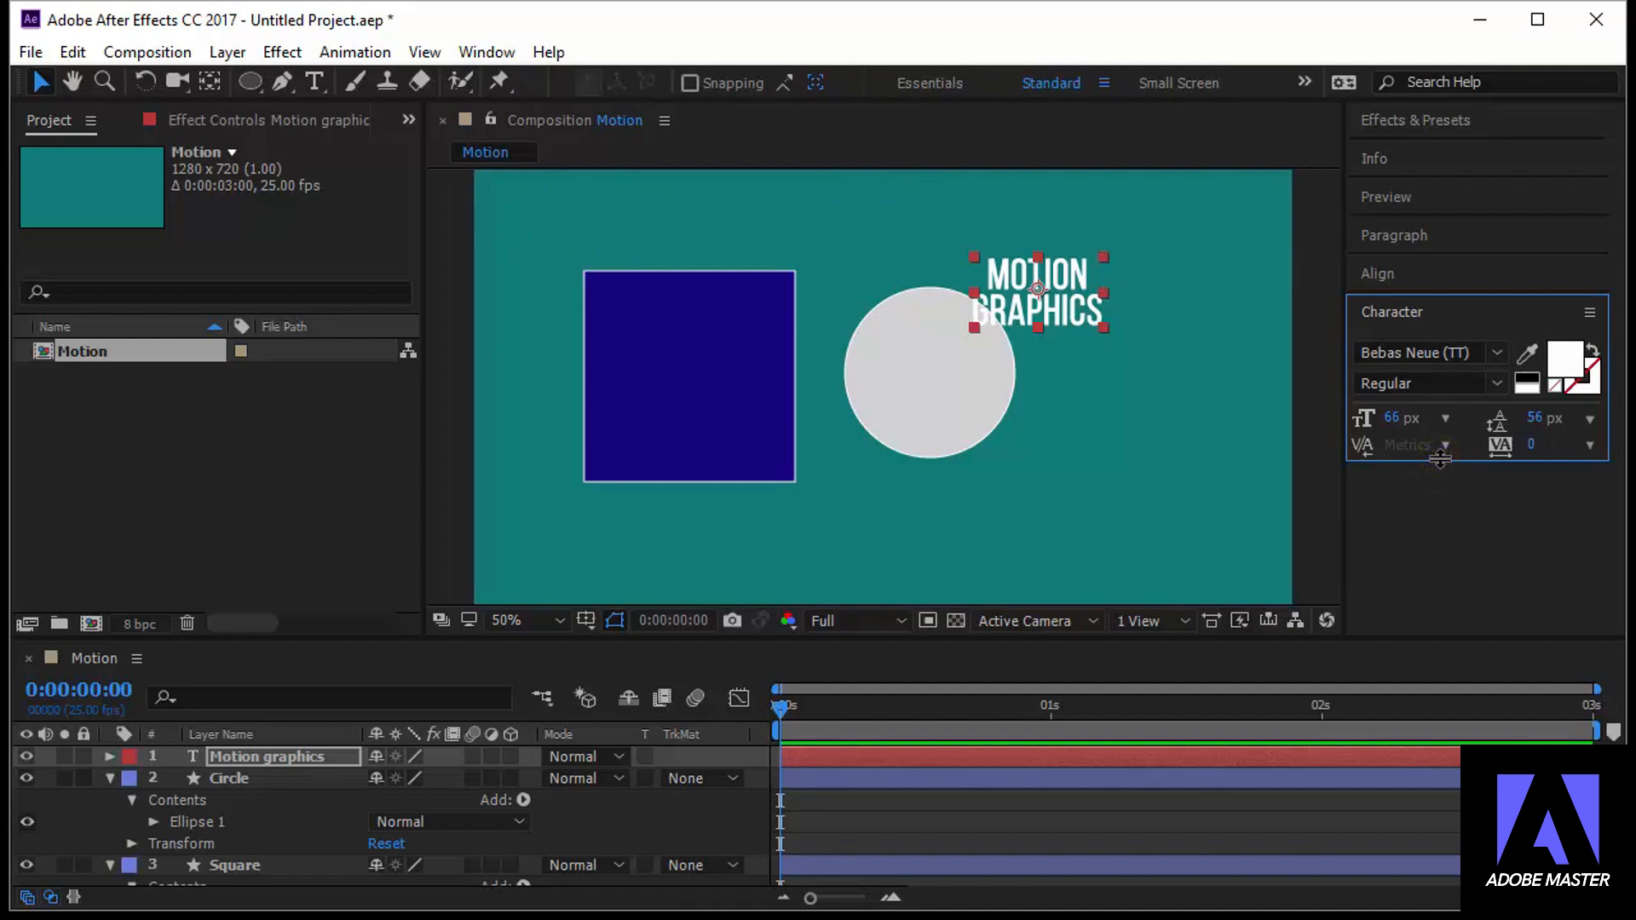
pyautogui.moveTo(1440, 460); pyautogui.dragTo(1433, 601)
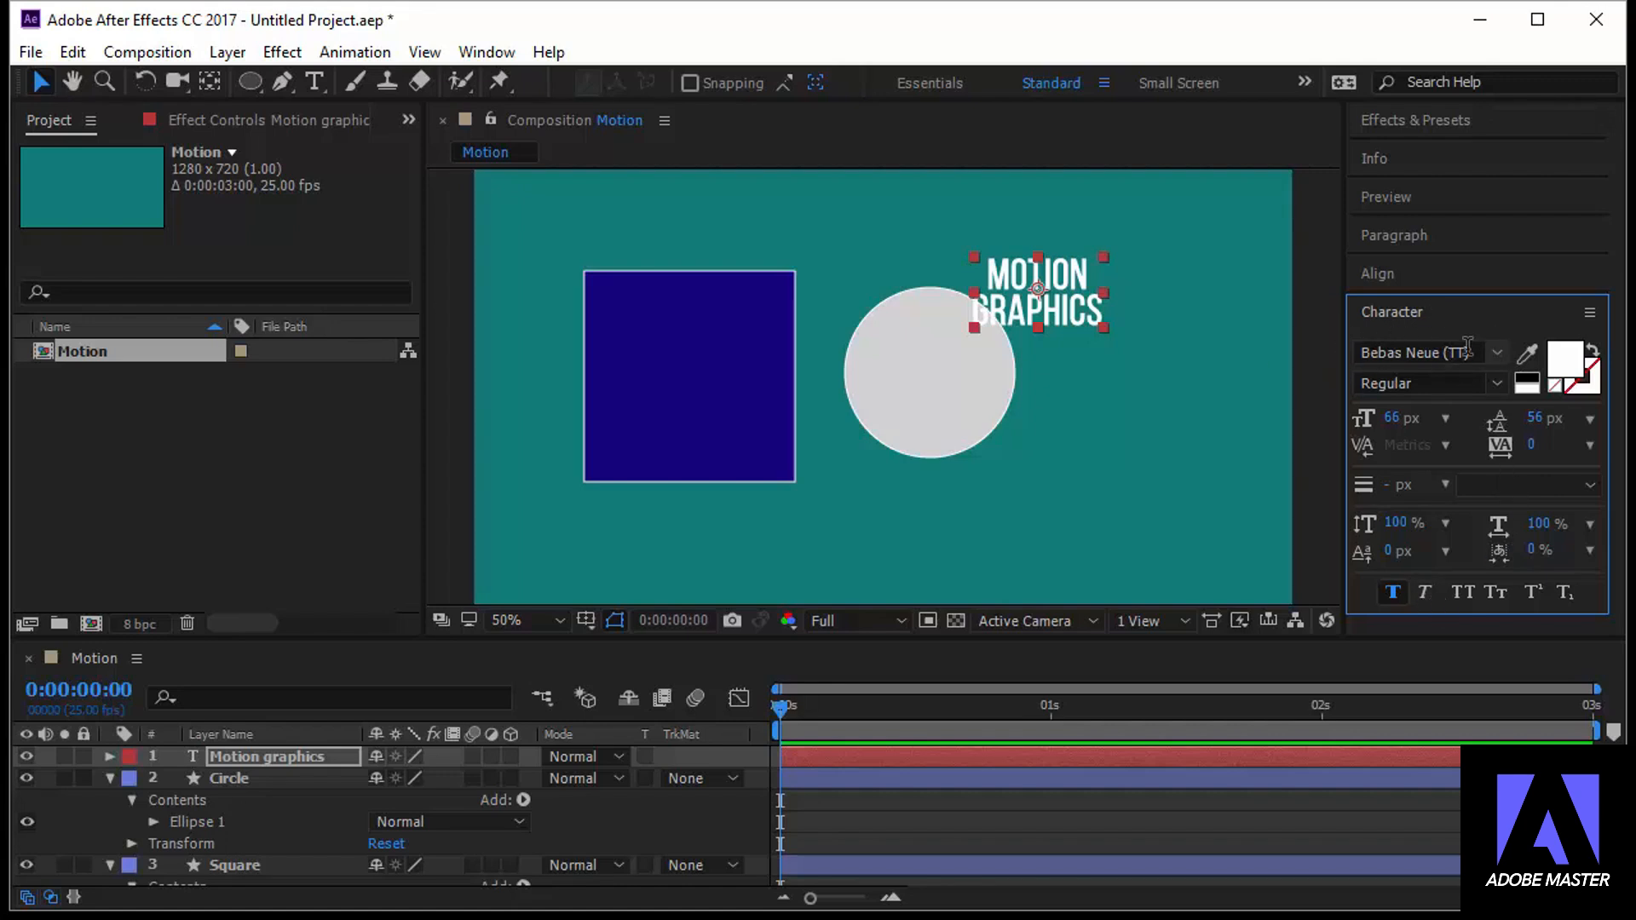
# Choose the Bebas Neue (TT) font for the Motion graphics text, keeping the Regular style
pyautogui.click(1498, 356)
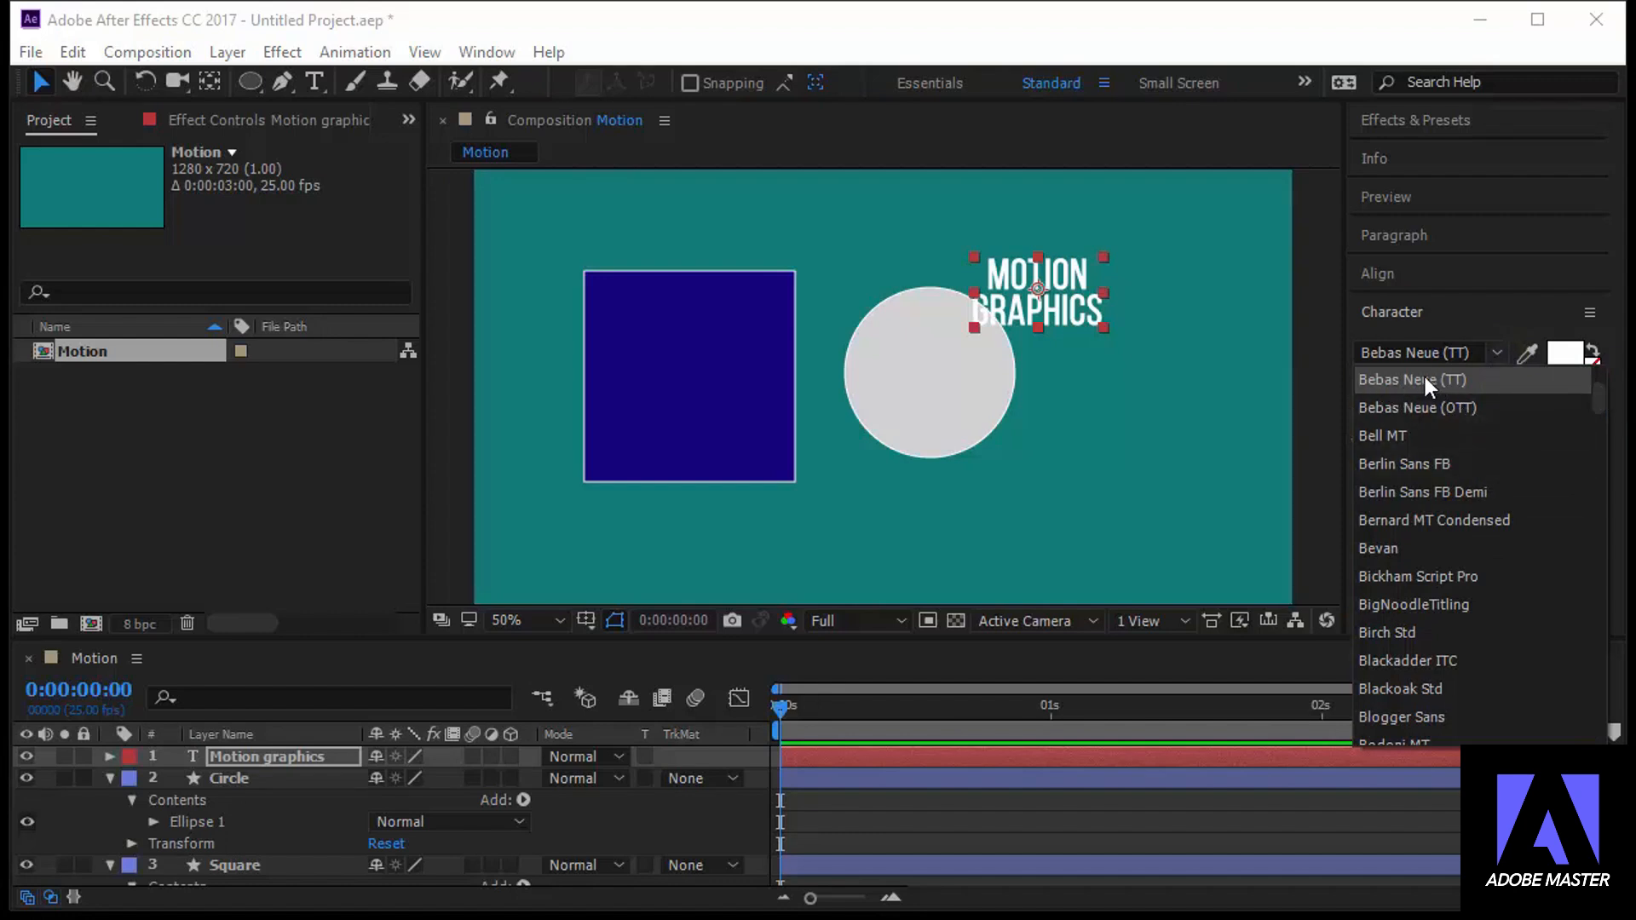
pyautogui.click(1425, 377)
pyautogui.click(1496, 383)
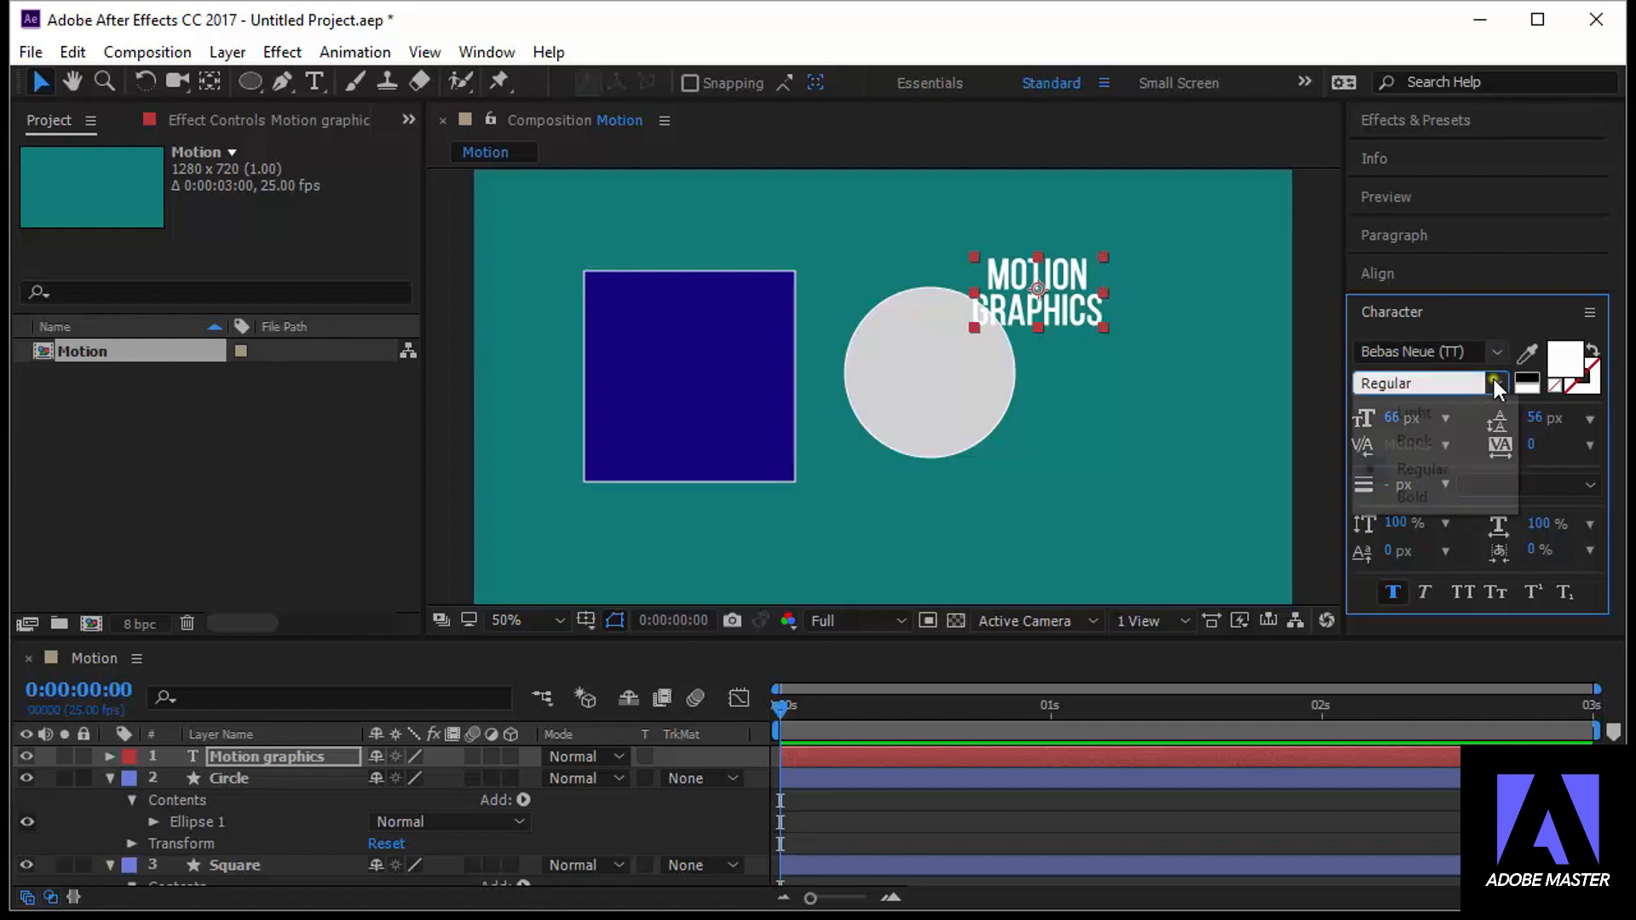
pyautogui.click(1496, 383)
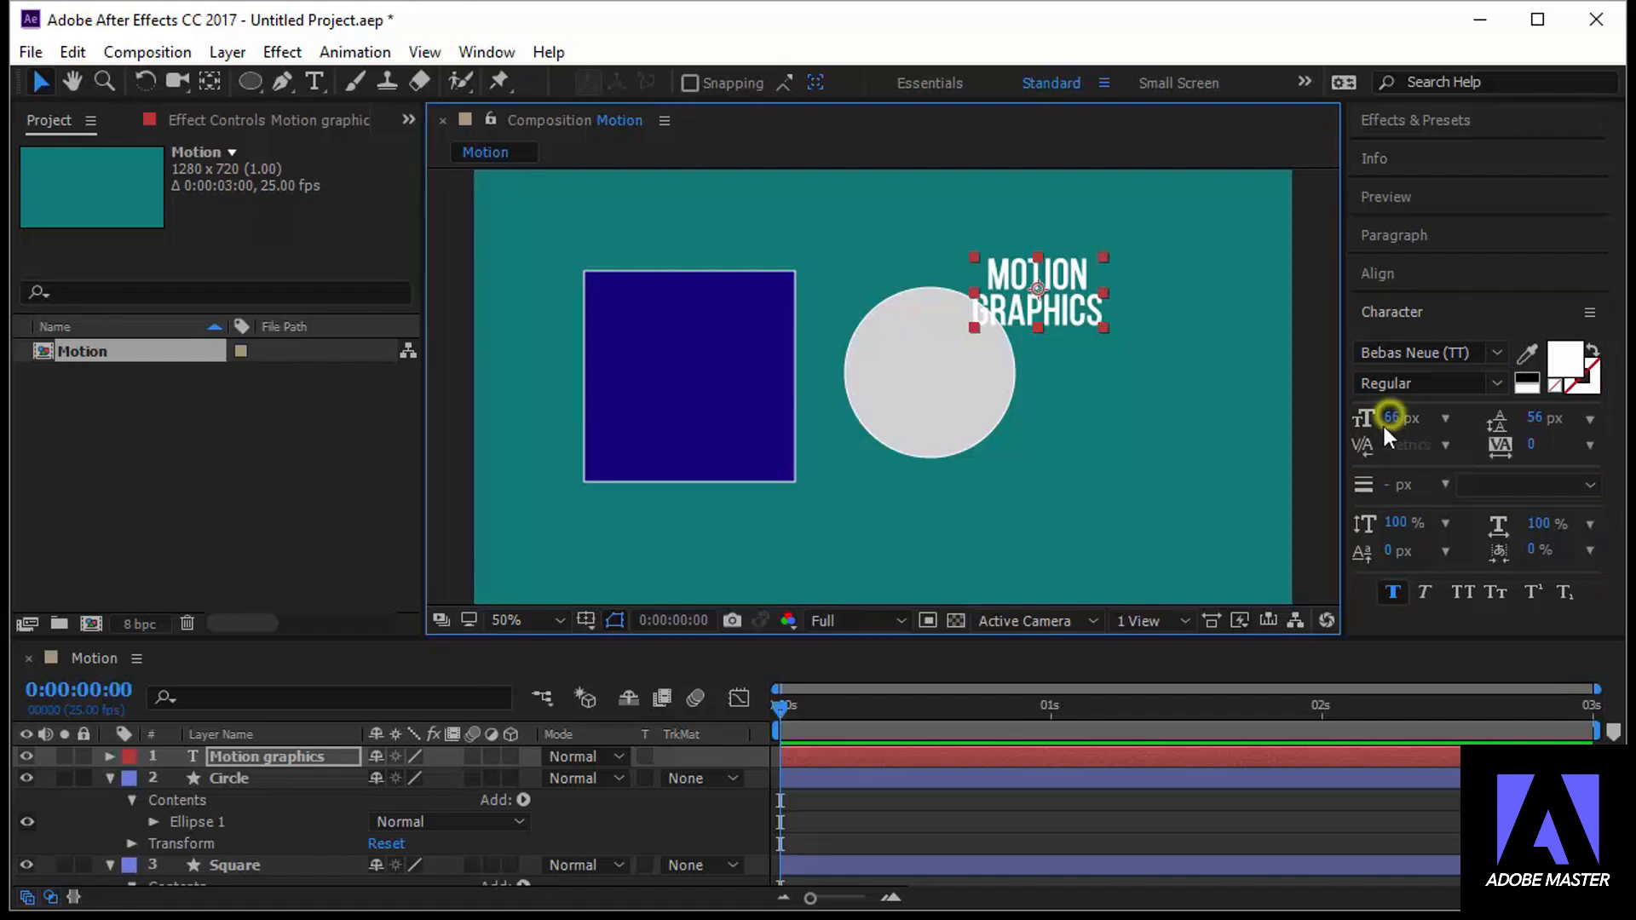
# Set the font size of the Motion graphics text to 58 px
pyautogui.moveTo(1391, 422)
pyautogui.mouseDown()
pyautogui.moveTo(1478, 423)
pyautogui.moveTo(1340, 425)
pyautogui.moveTo(1364, 423)
pyautogui.mouseUp()
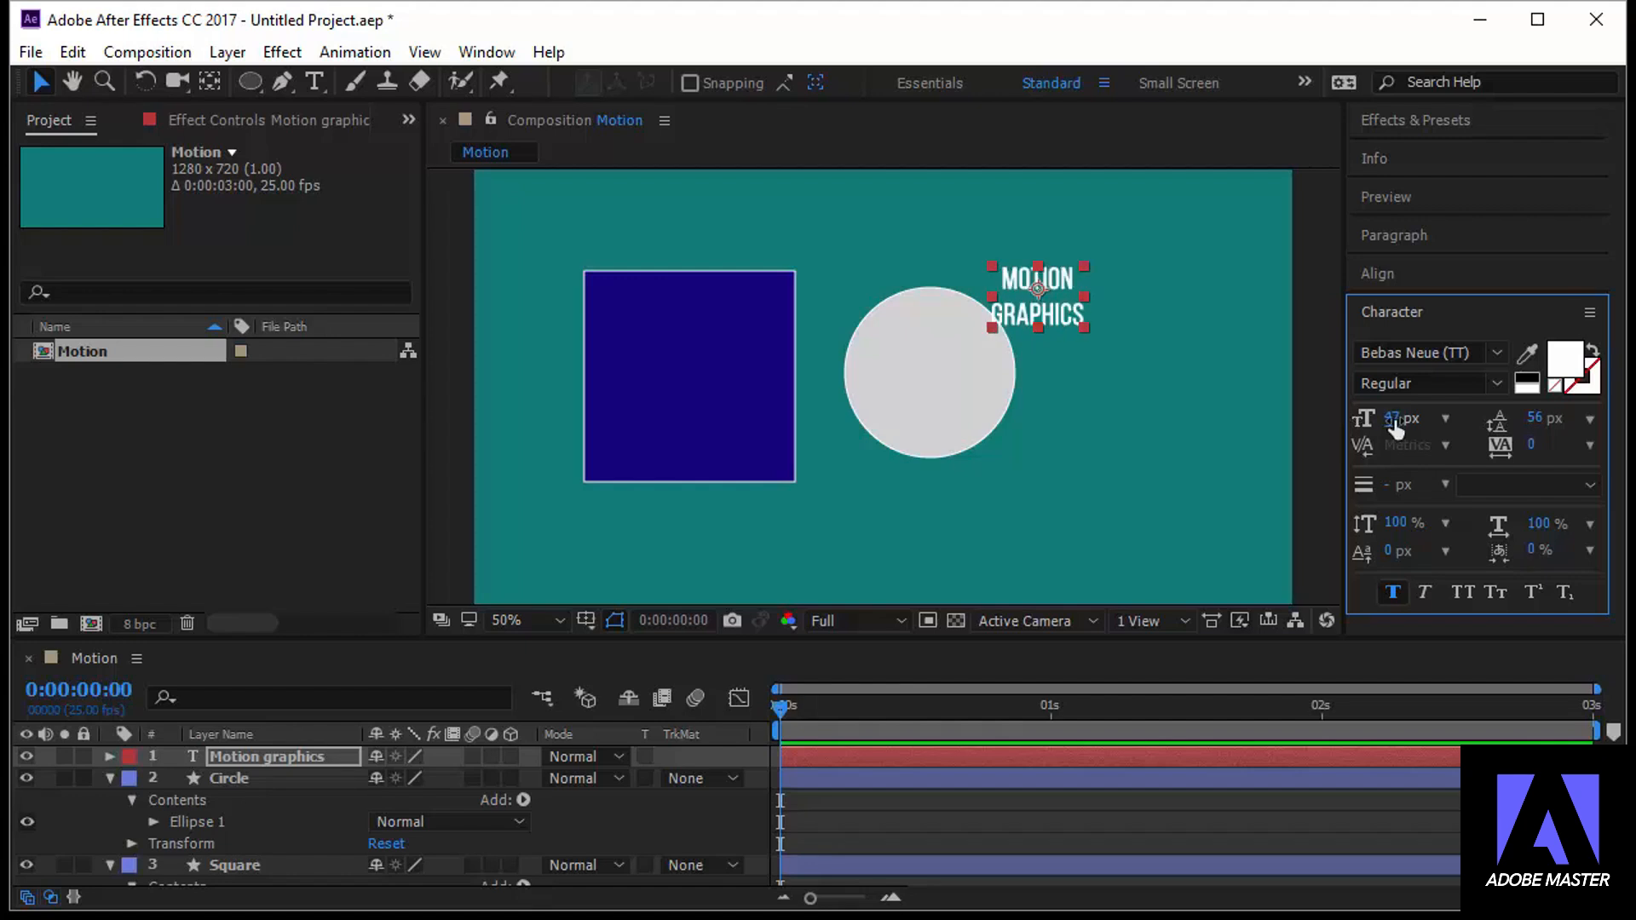
pyautogui.click(1394, 417)
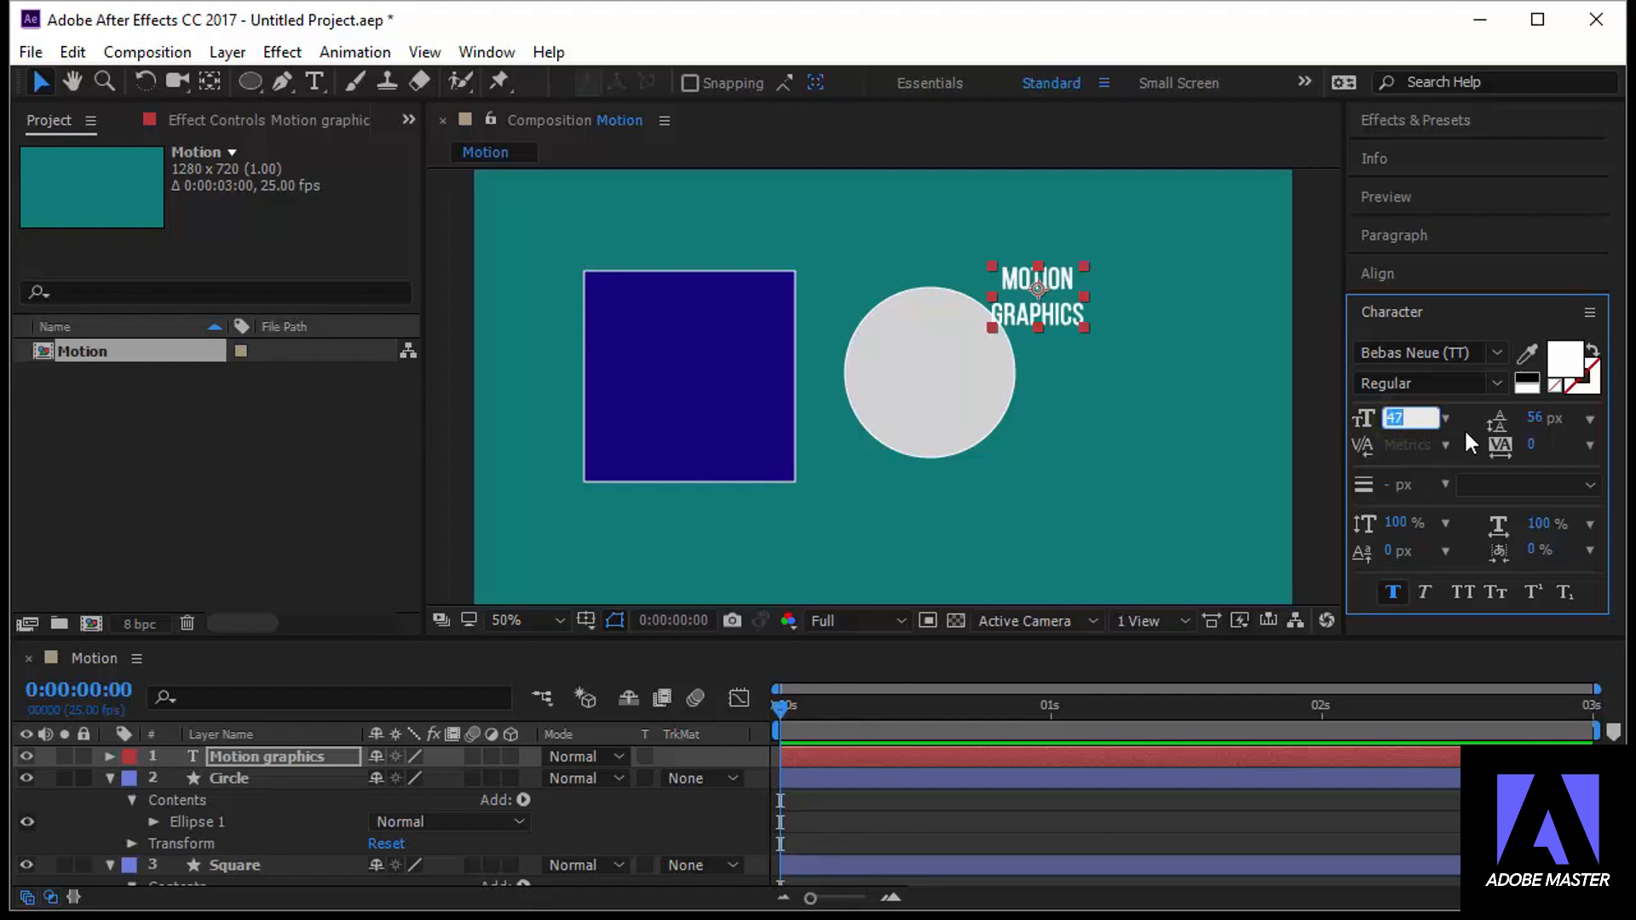
pyautogui.click(1464, 428)
pyautogui.moveTo(1394, 419); pyautogui.dragTo(1413, 418)
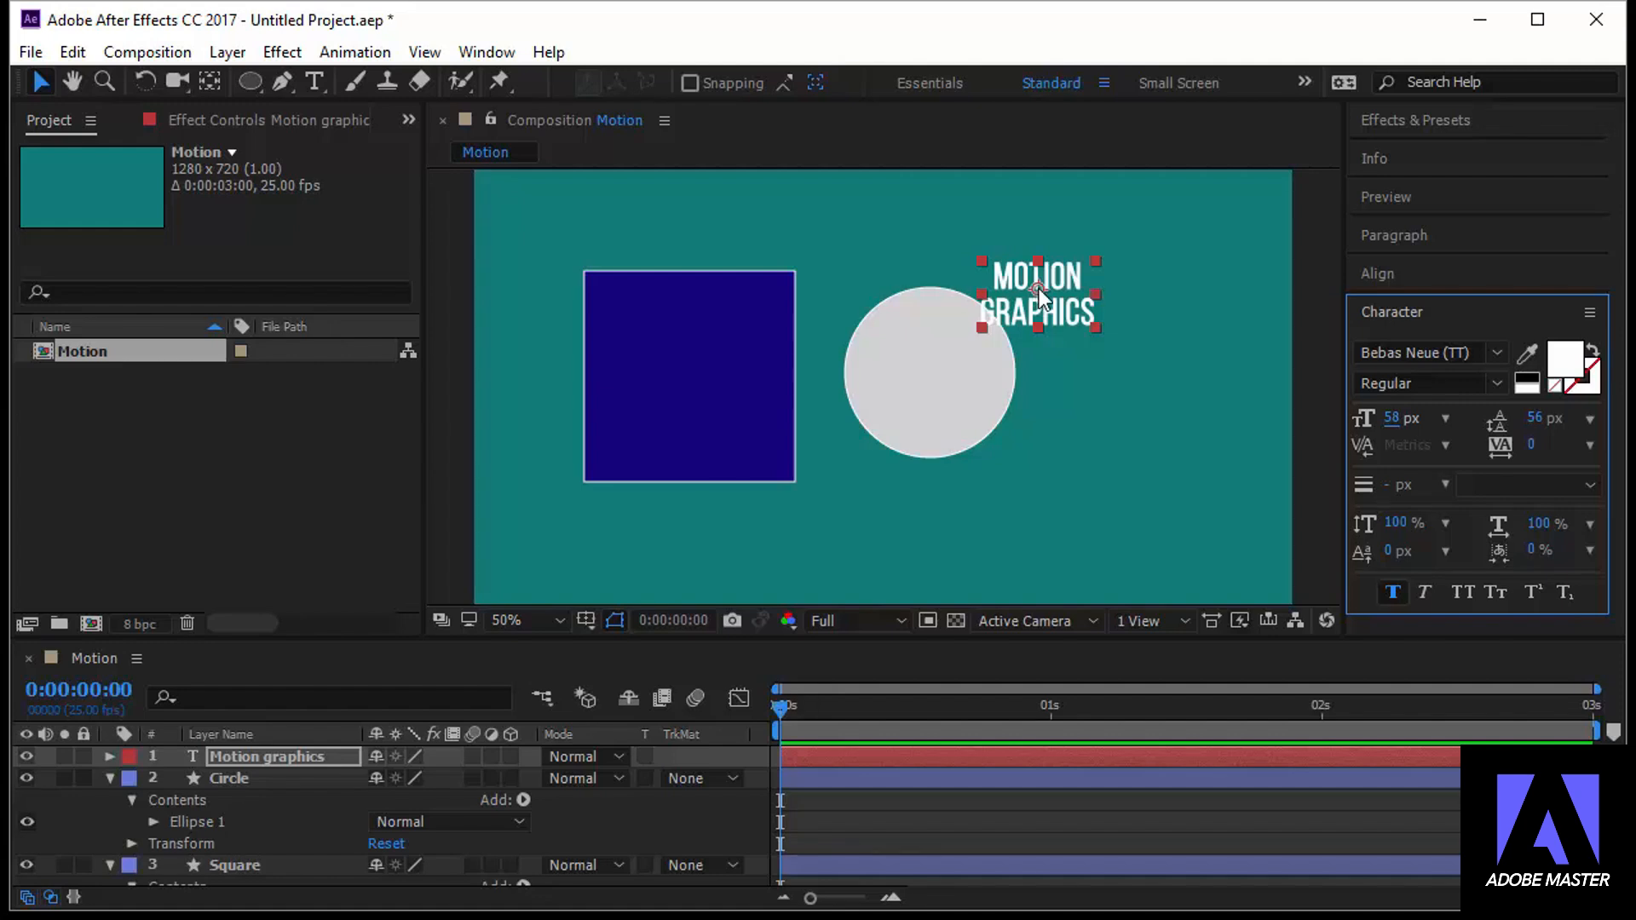
# Move the Motion graphics text onto the circle's center and set its font size to 53 px and leading to 58 px
pyautogui.moveTo(1039, 292); pyautogui.dragTo(932, 366)
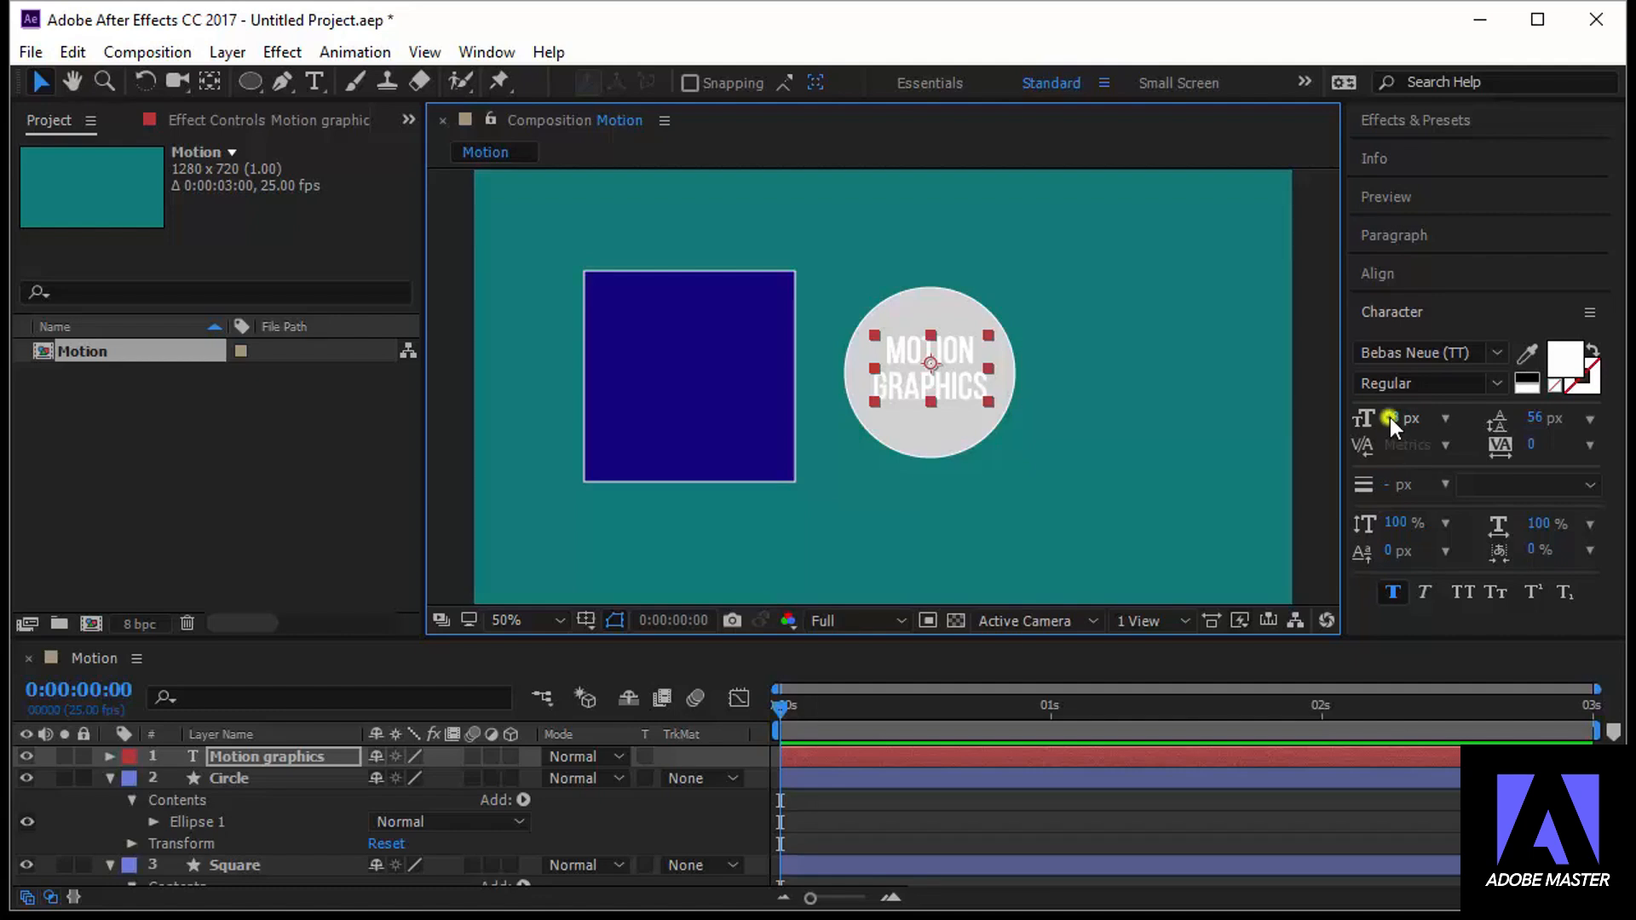
pyautogui.moveTo(1389, 417); pyautogui.dragTo(1368, 419)
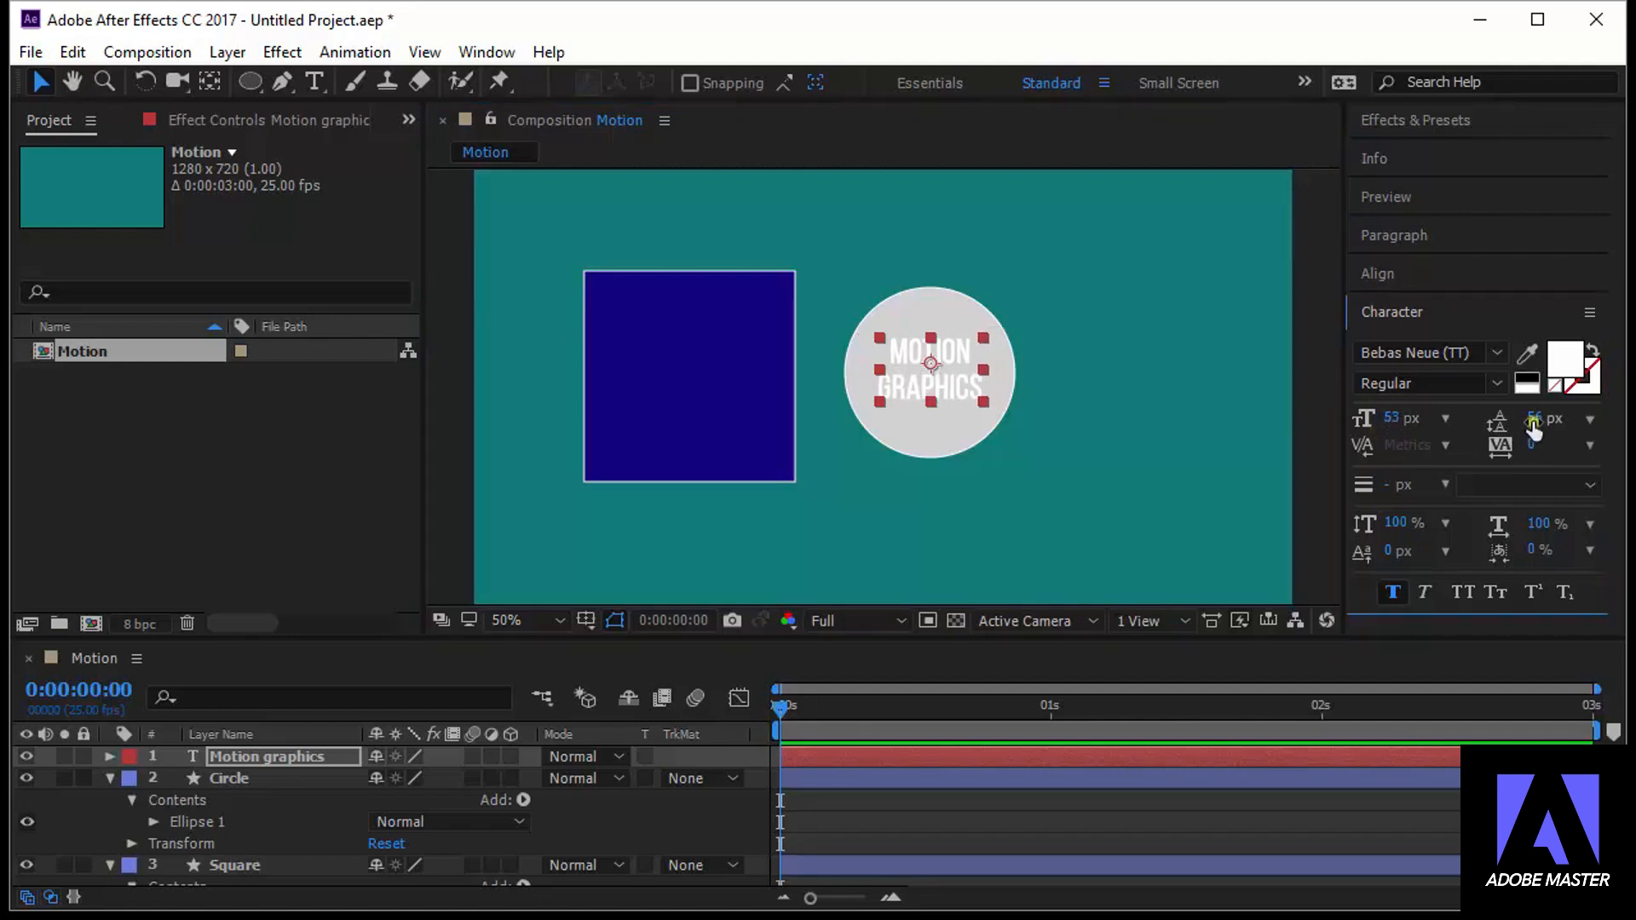
pyautogui.moveTo(1540, 418); pyautogui.dragTo(1547, 424)
# Change the fill color of the Motion graphics text to black 000000
pyautogui.click(1564, 364)
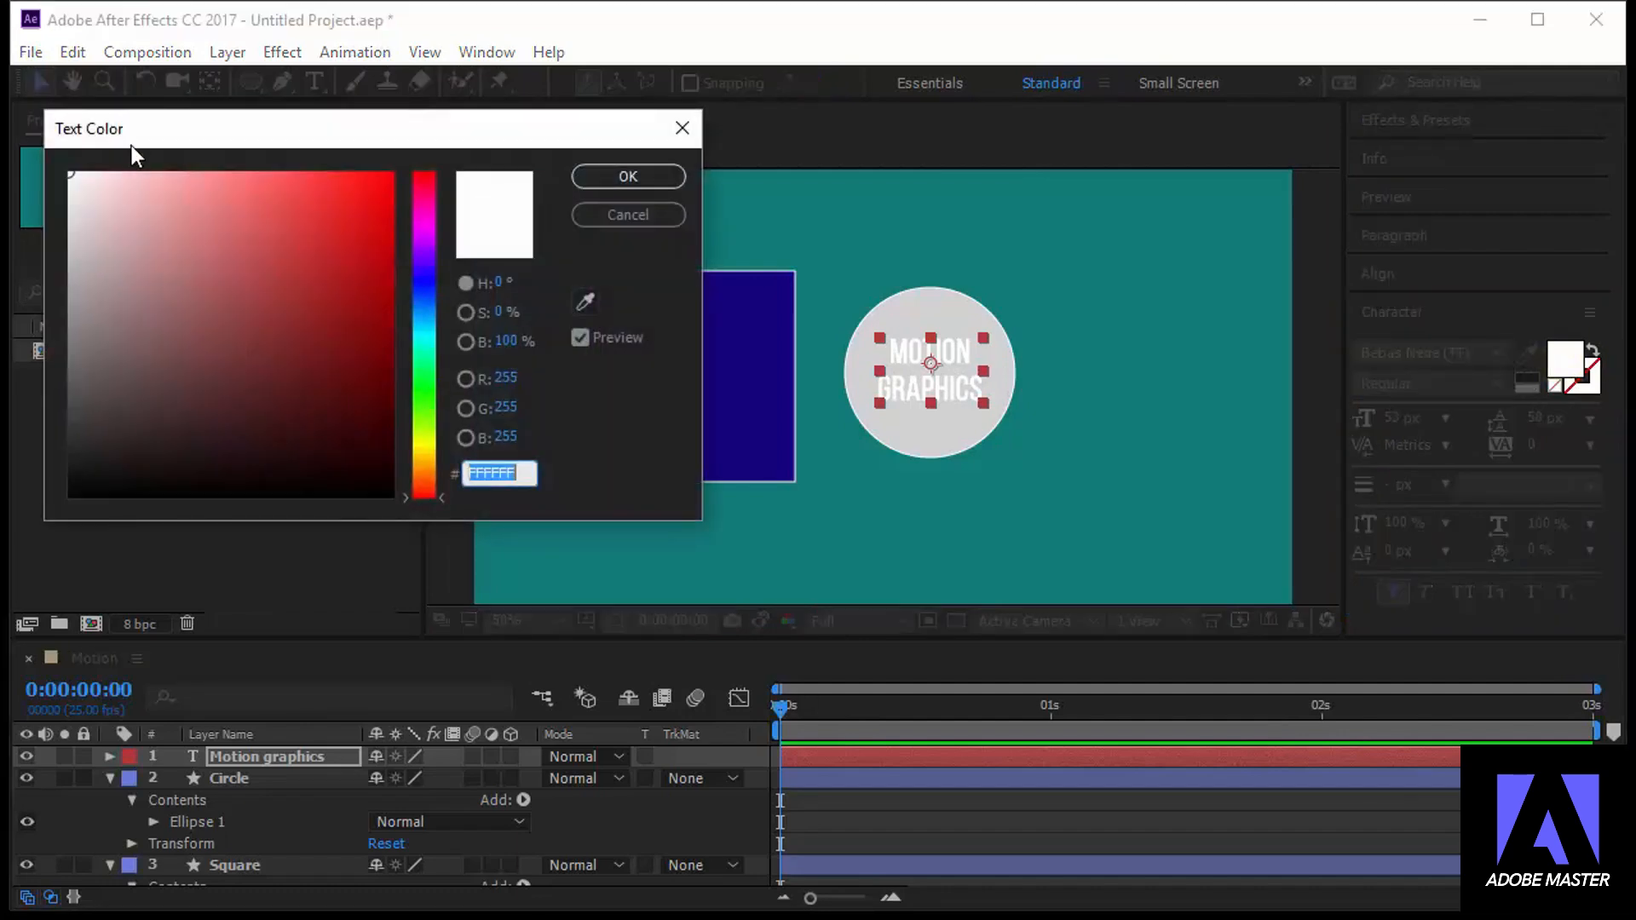
pyautogui.moveTo(171, 217); pyautogui.dragTo(69, 496)
pyautogui.click(634, 178)
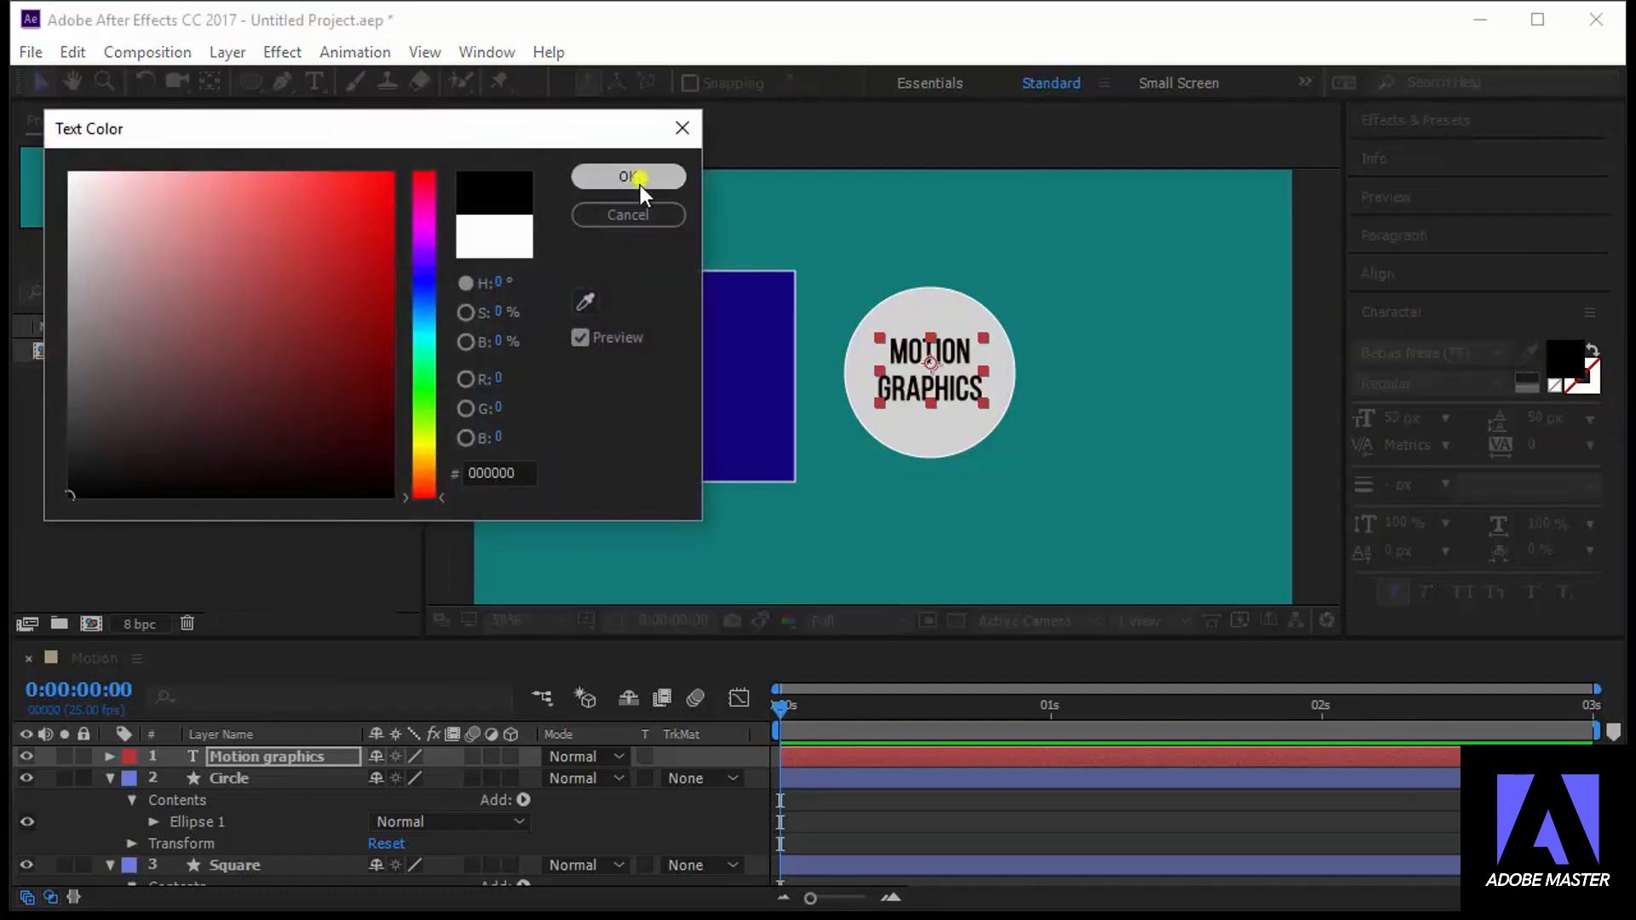
# Move the circle out from behind the text, placing it to the text's upper right
pyautogui.click(1084, 310)
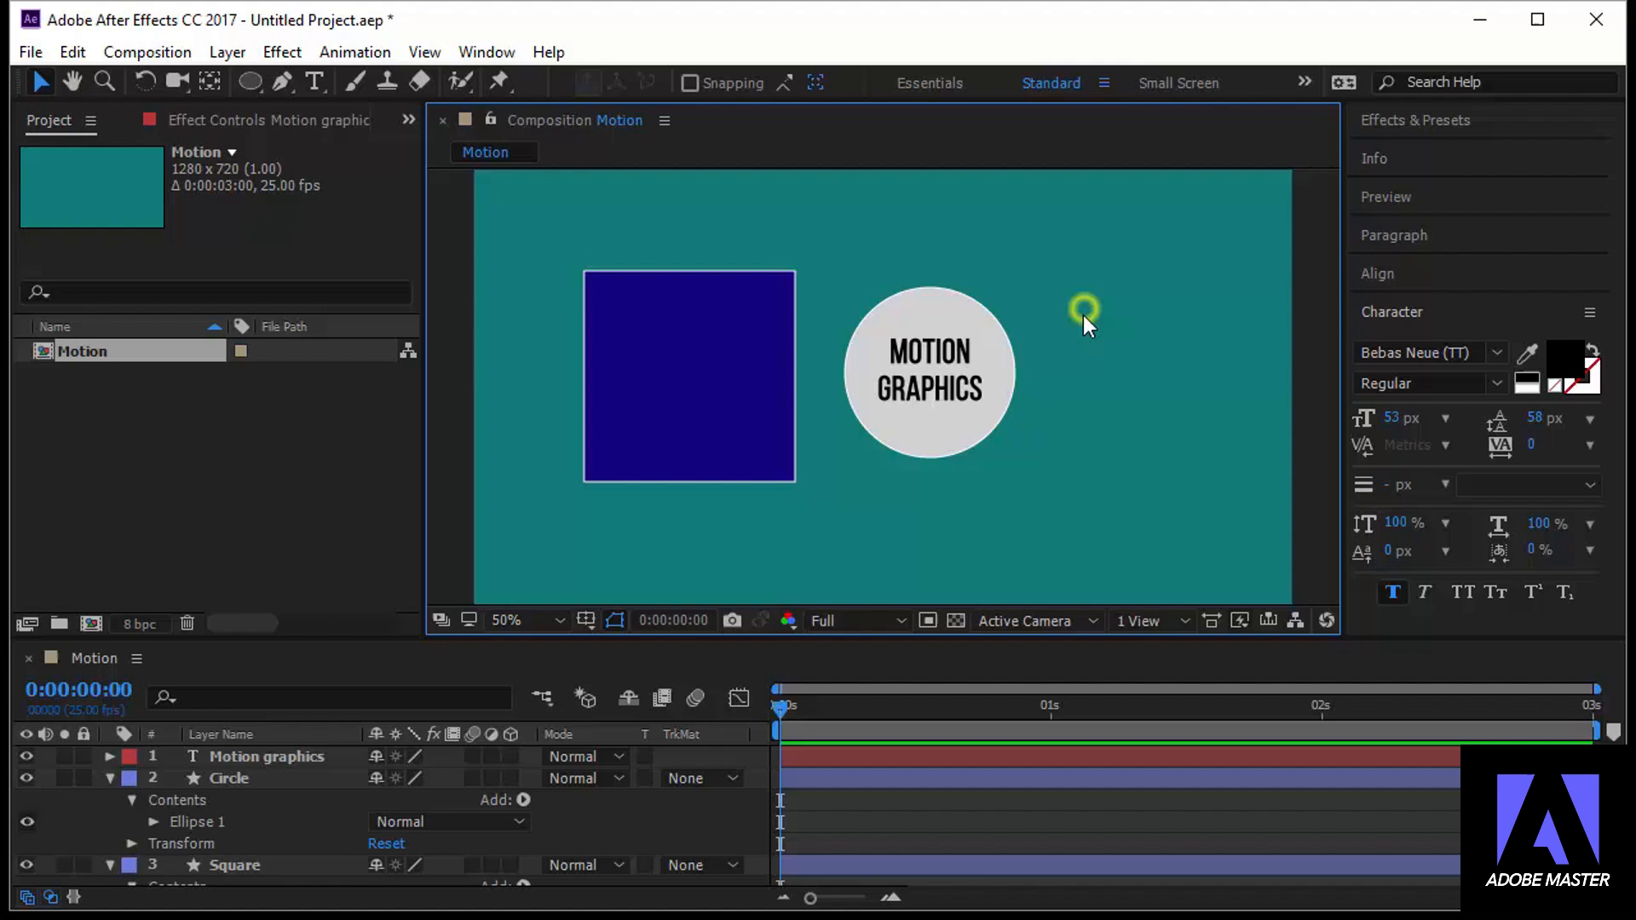
pyautogui.click(927, 319)
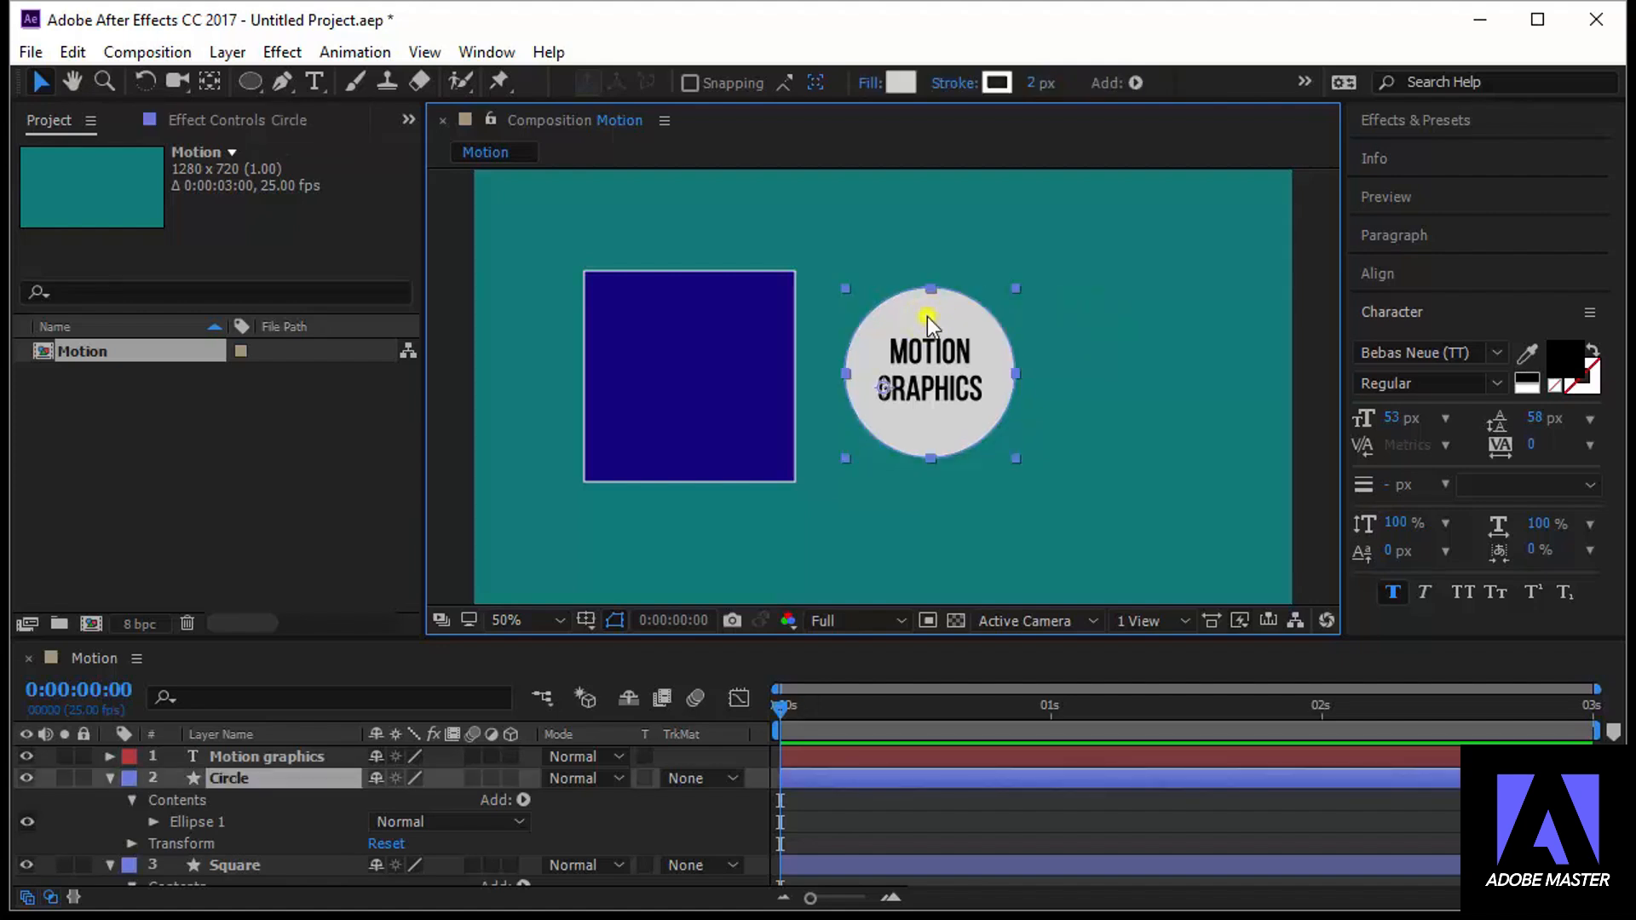
pyautogui.moveTo(927, 315); pyautogui.dragTo(1100, 273)
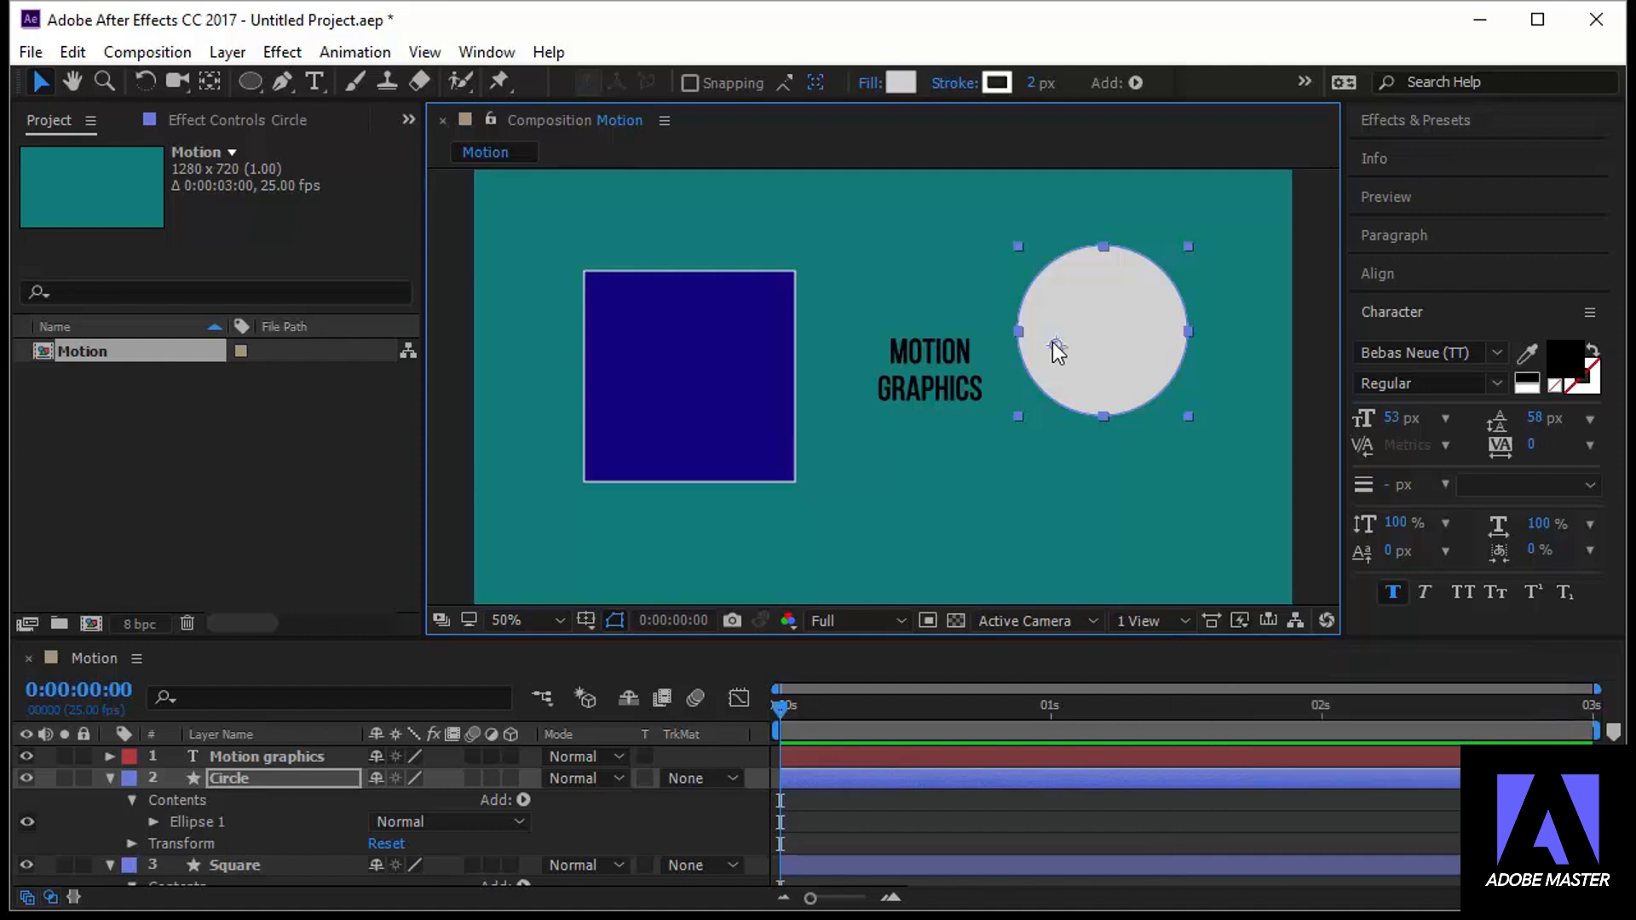
# Center the Square layer's anchor point in the square
pyautogui.click(720, 340)
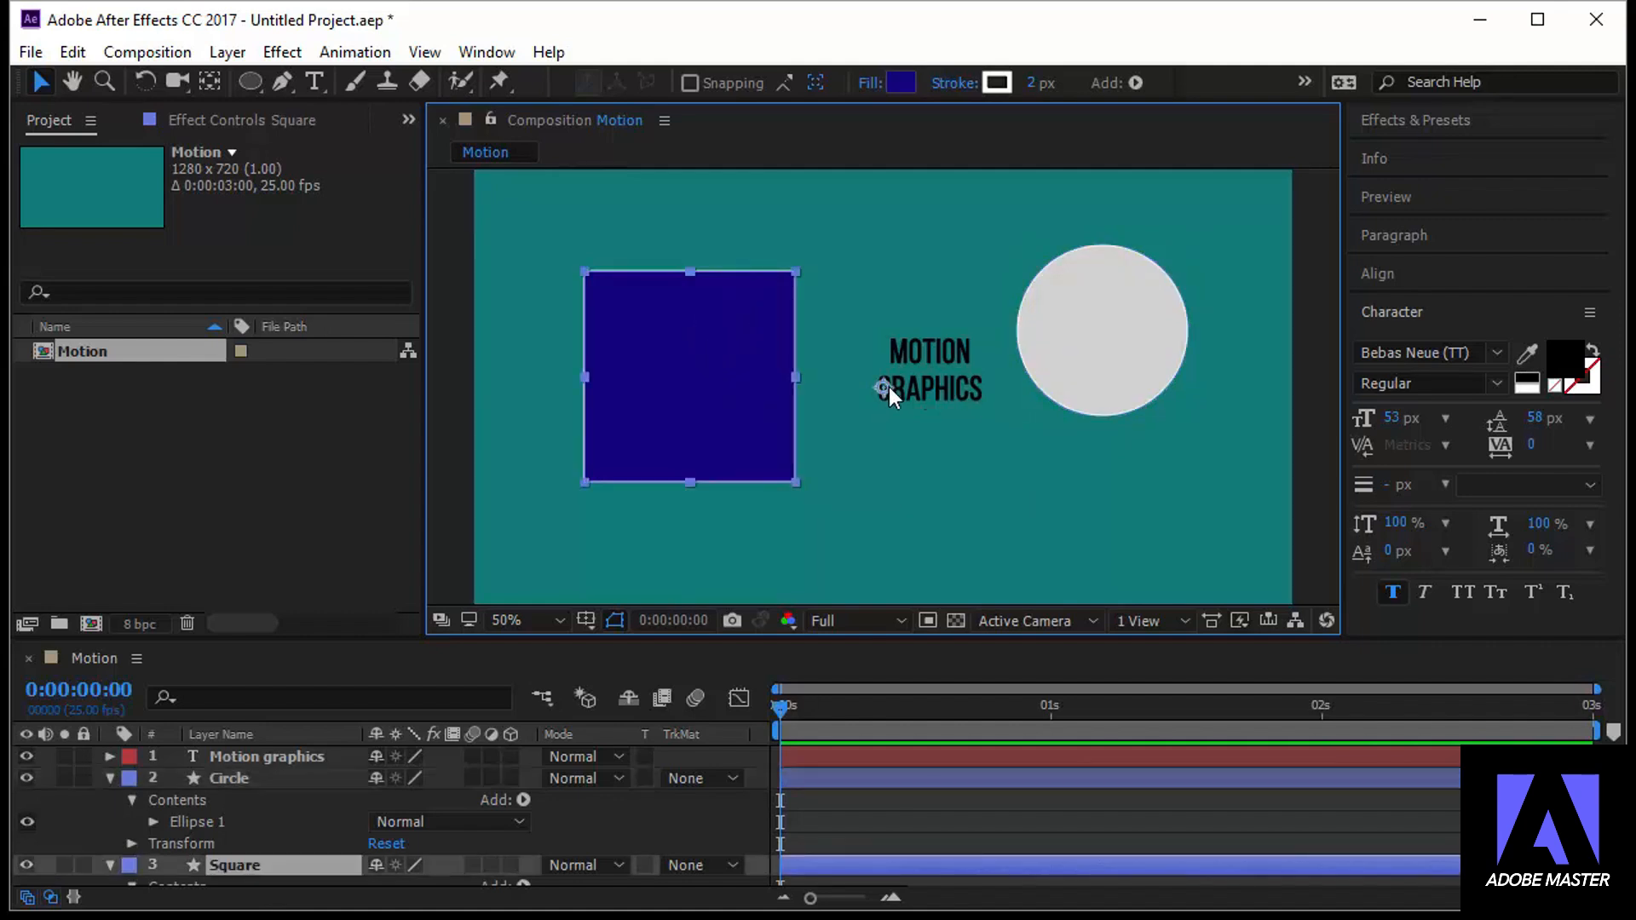
pyautogui.click(934, 386)
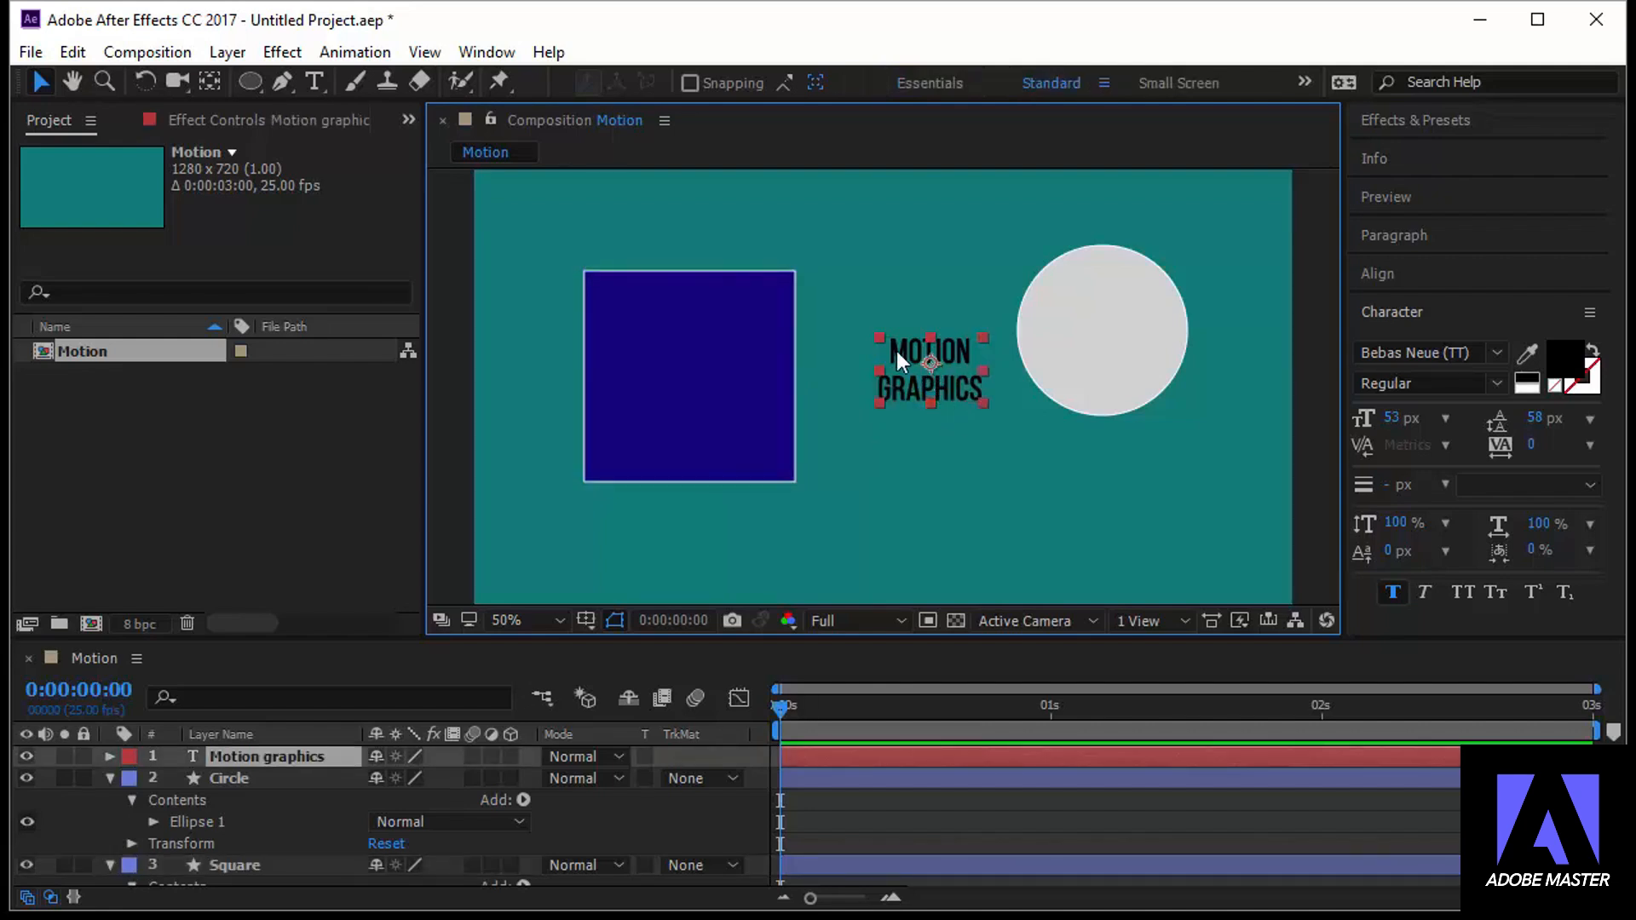
pyautogui.click(733, 390)
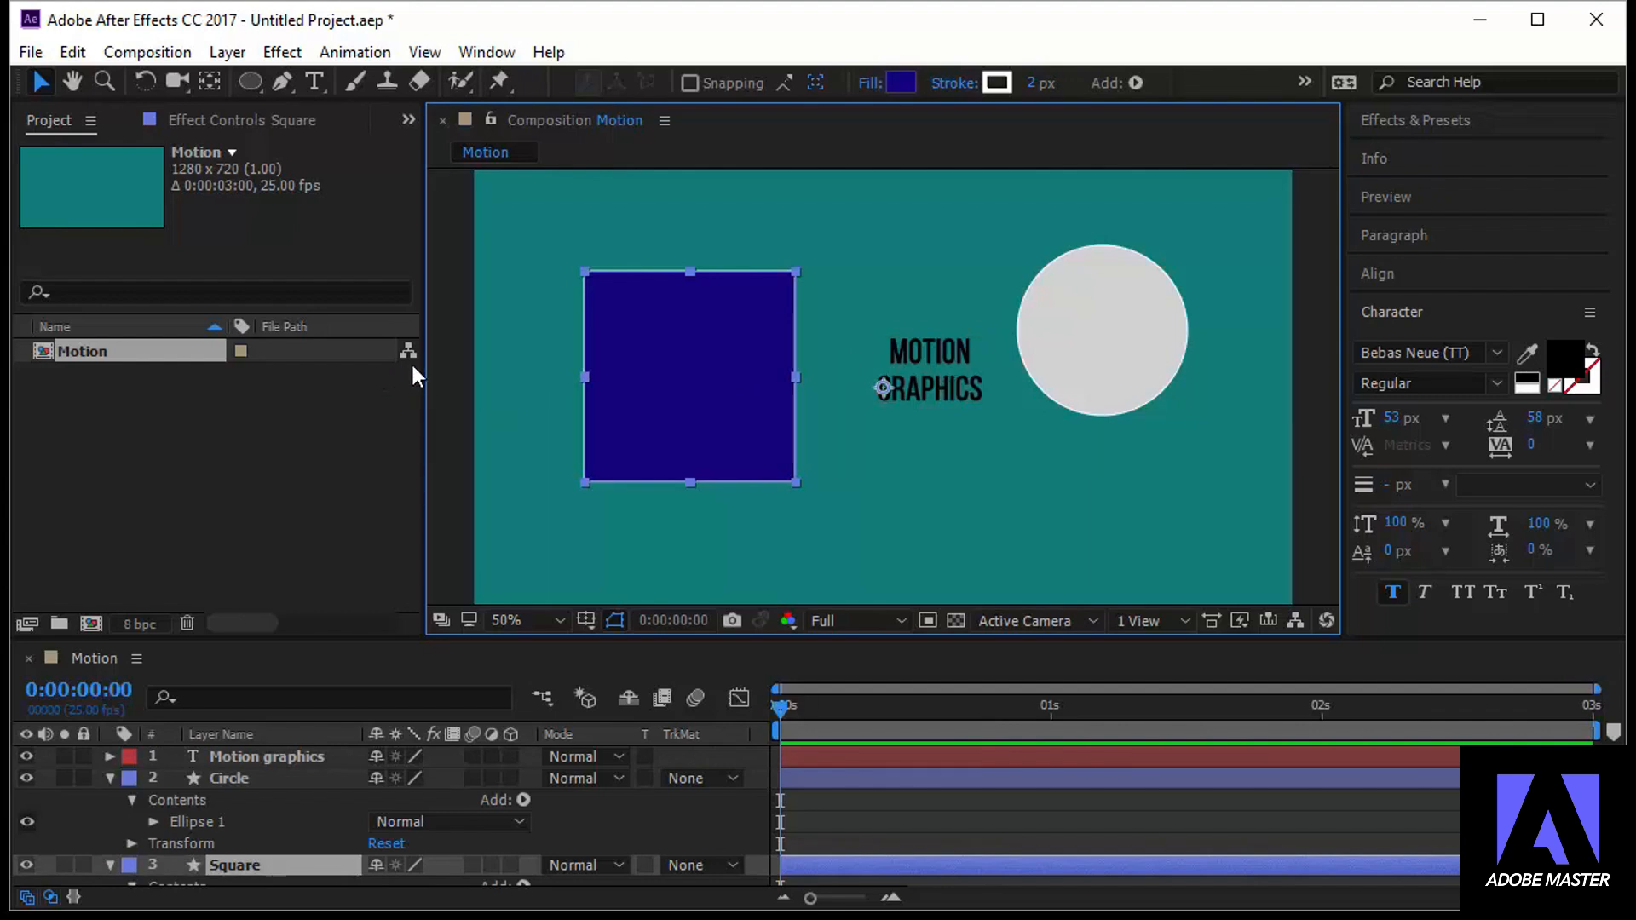
pyautogui.hotkey('ctrl', 'alt', 'Home')
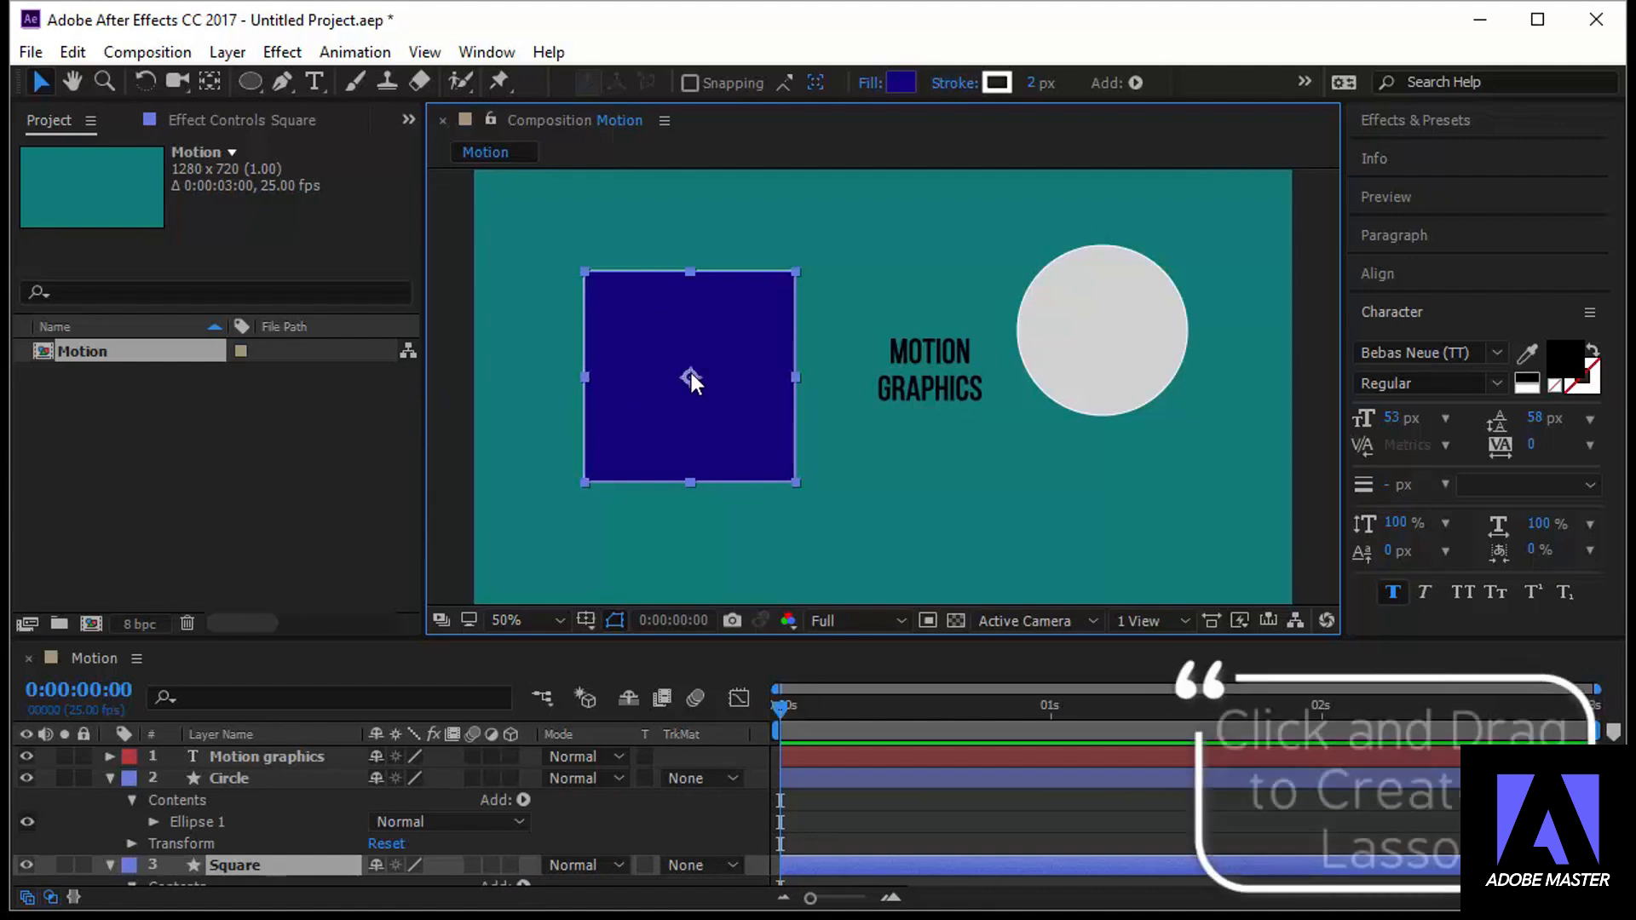
# Lasso-select the square, text and circle together and center the anchor point in each of the three layers
pyautogui.click(723, 358)
pyautogui.click(931, 350)
pyautogui.click(1133, 344)
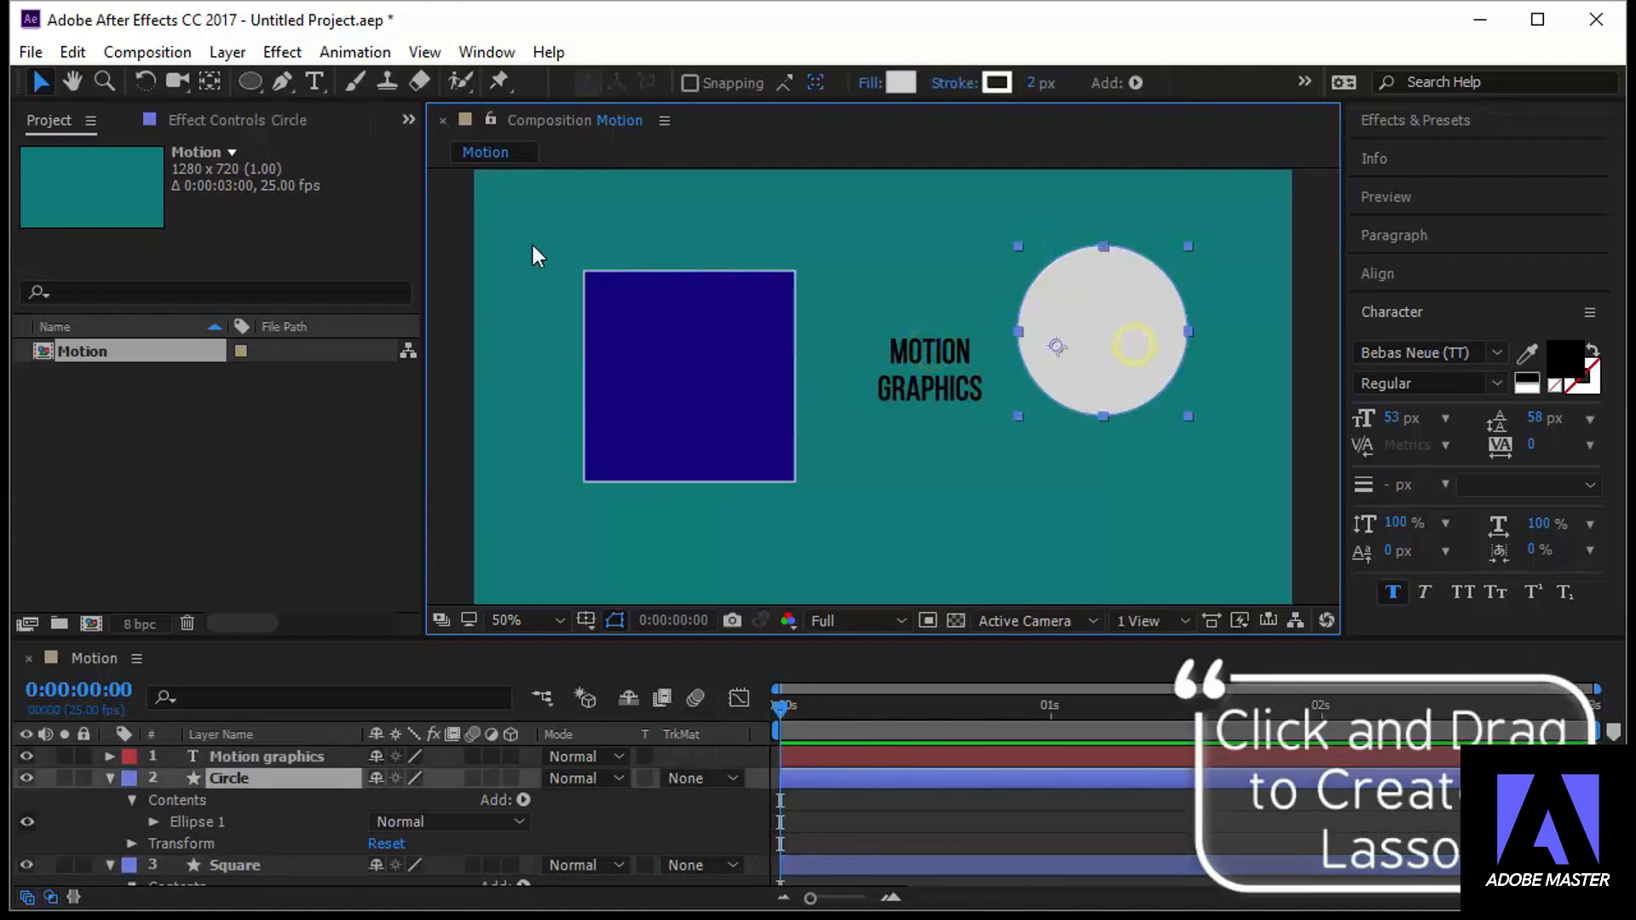
pyautogui.moveTo(684, 204); pyautogui.dragTo(1102, 545)
pyautogui.hotkey('ctrl', 'alt', 'Home')
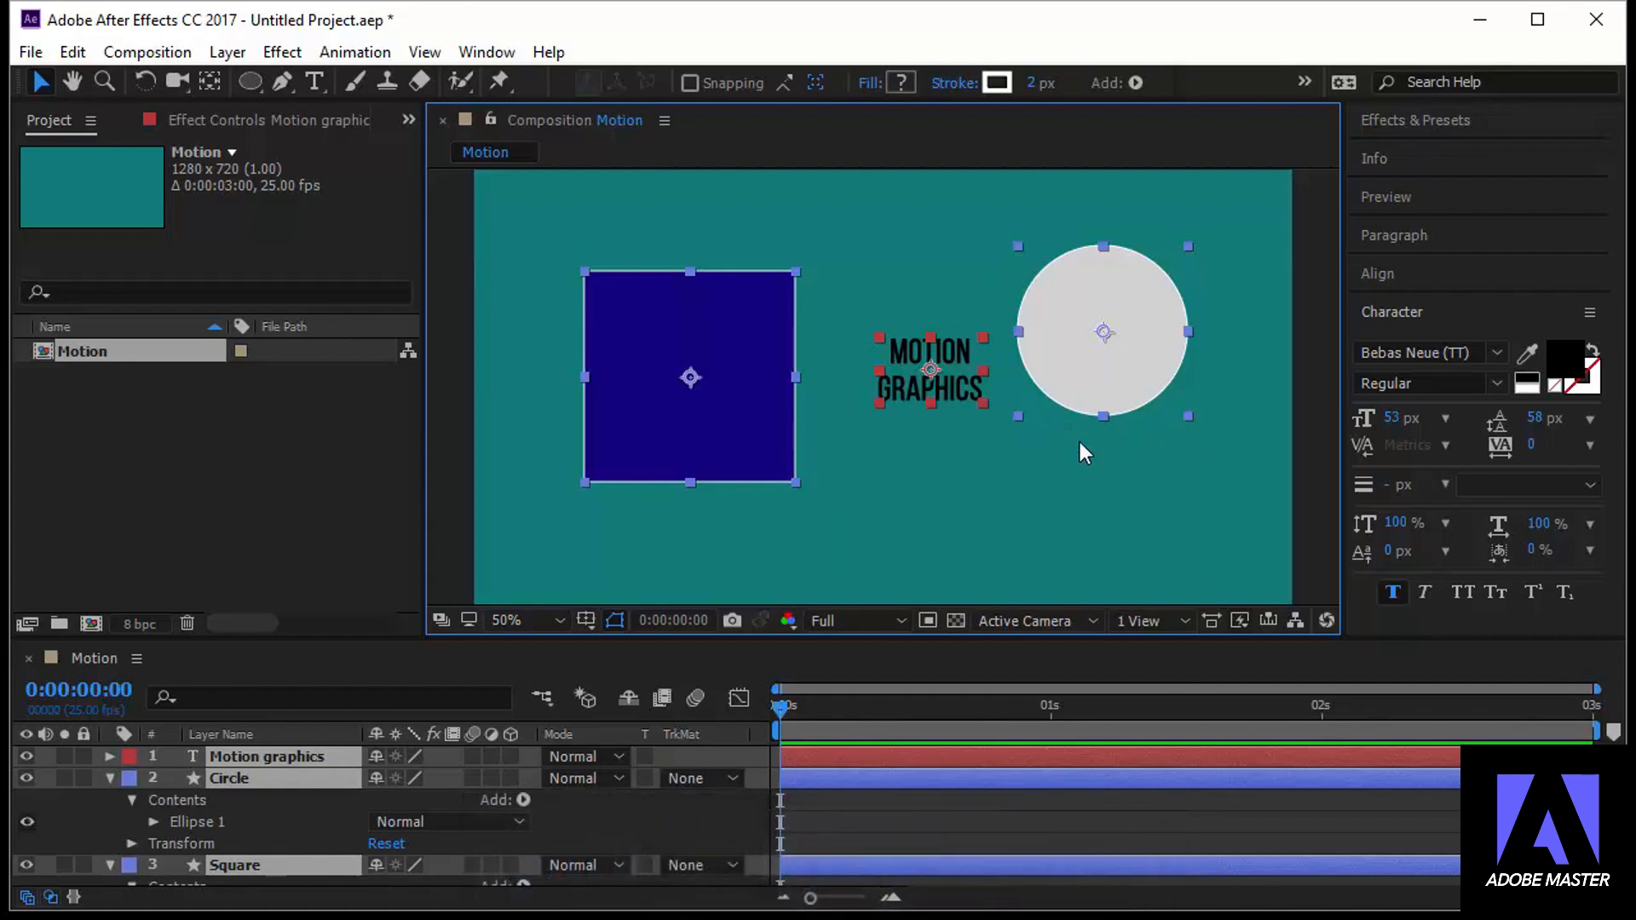
# Align the square, circle and text layers to the composition, centered both horizontally and vertically, and deselect them
pyautogui.click(1395, 274)
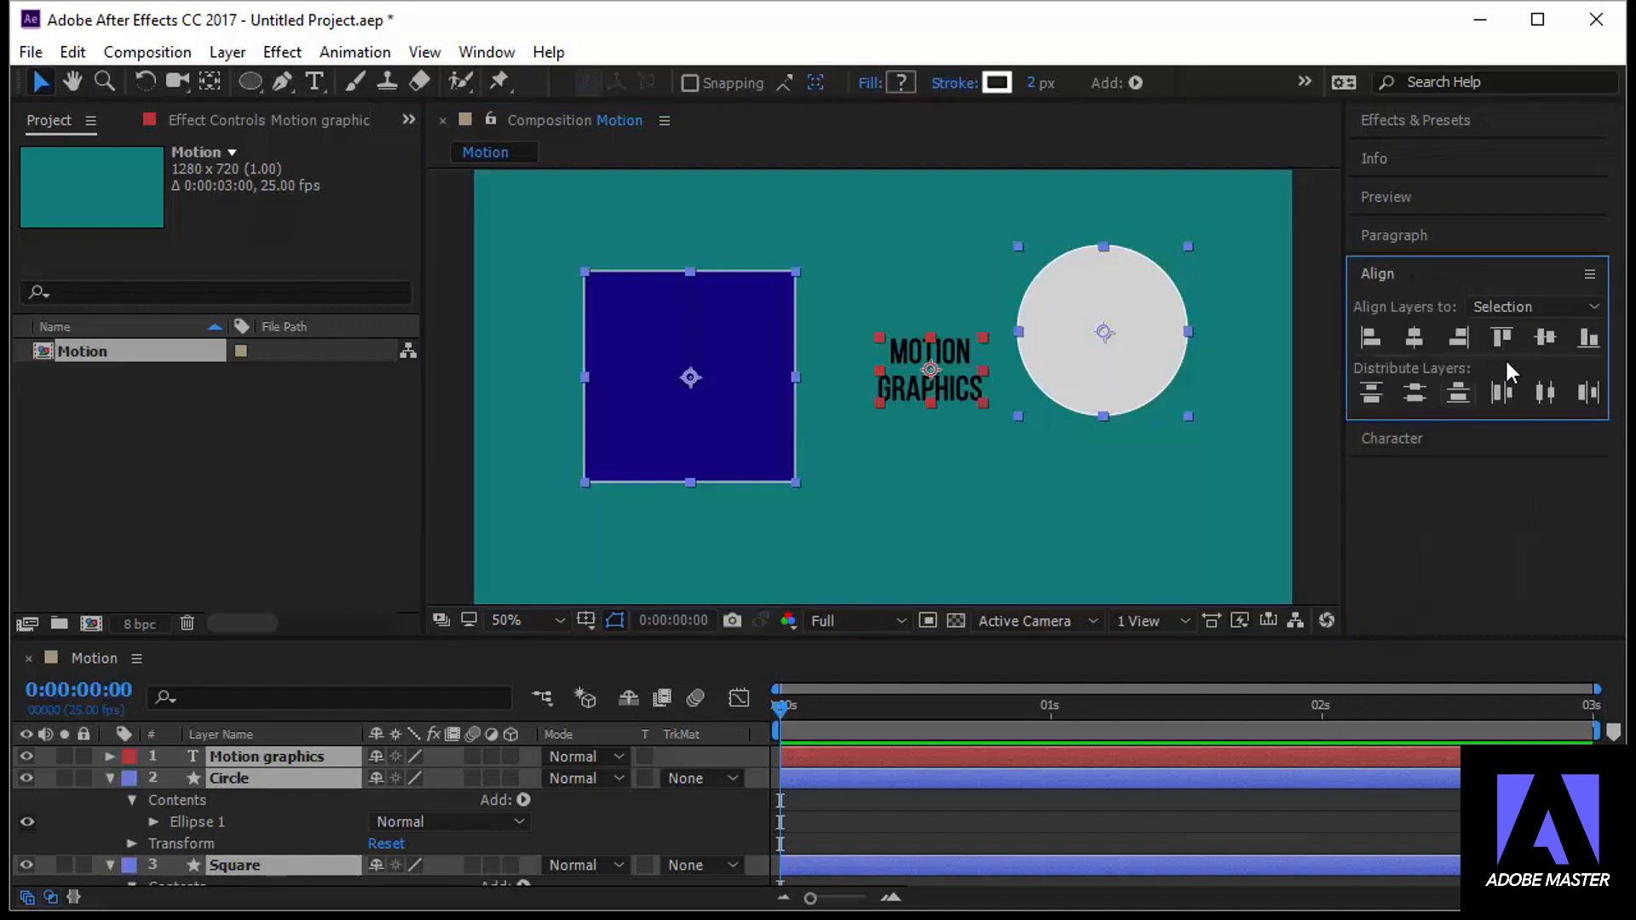
pyautogui.click(484, 52)
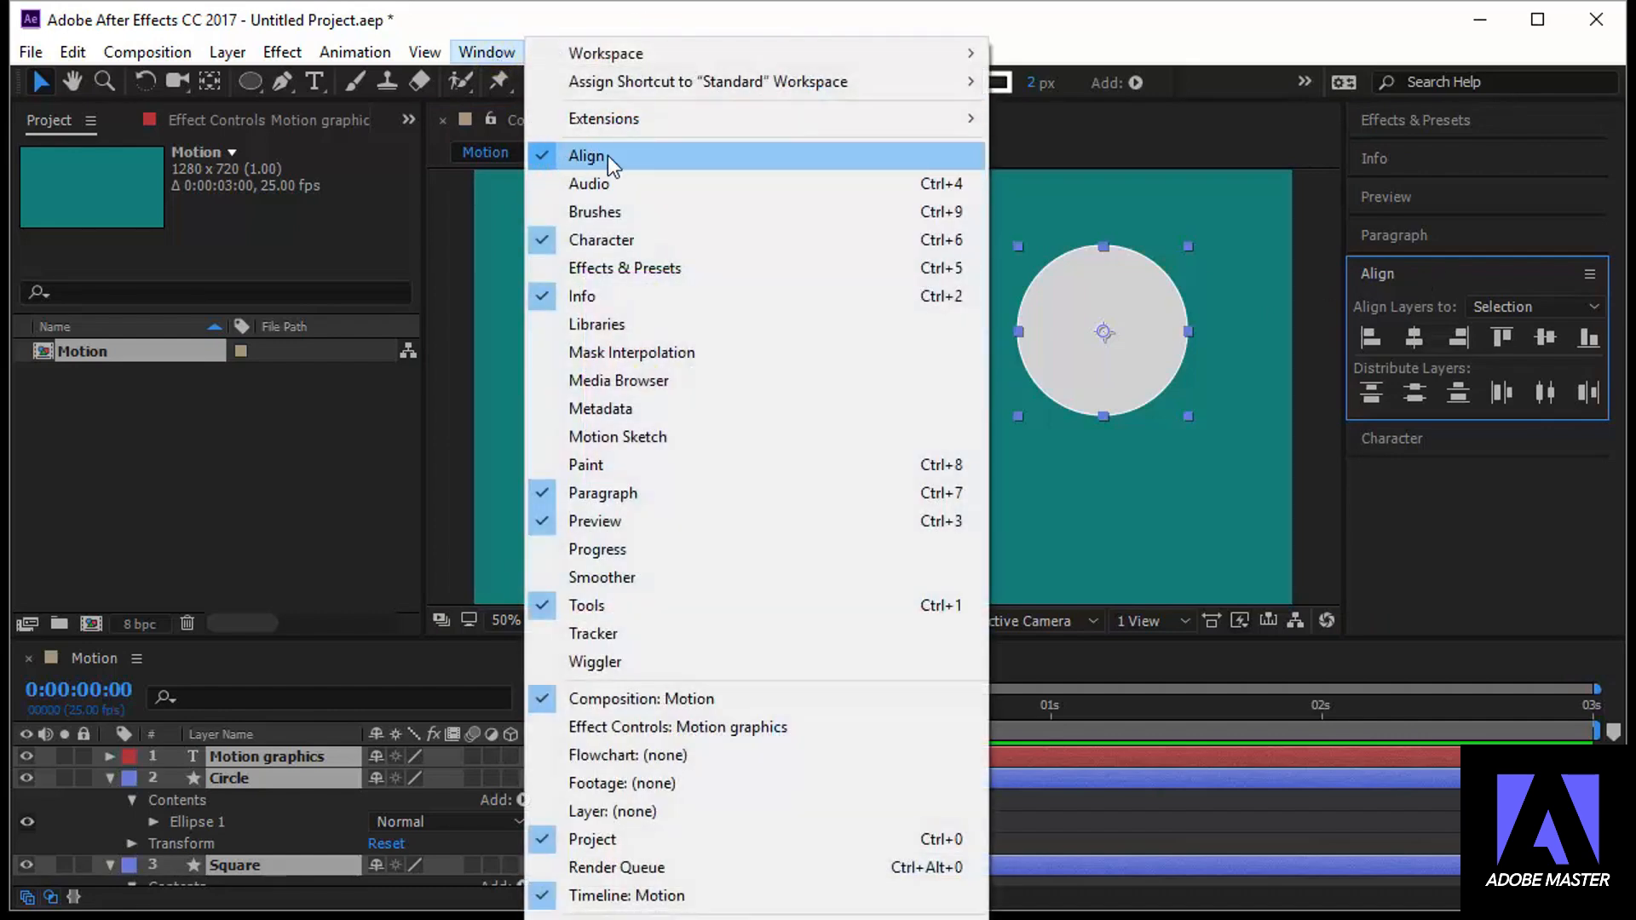
pyautogui.click(1440, 275)
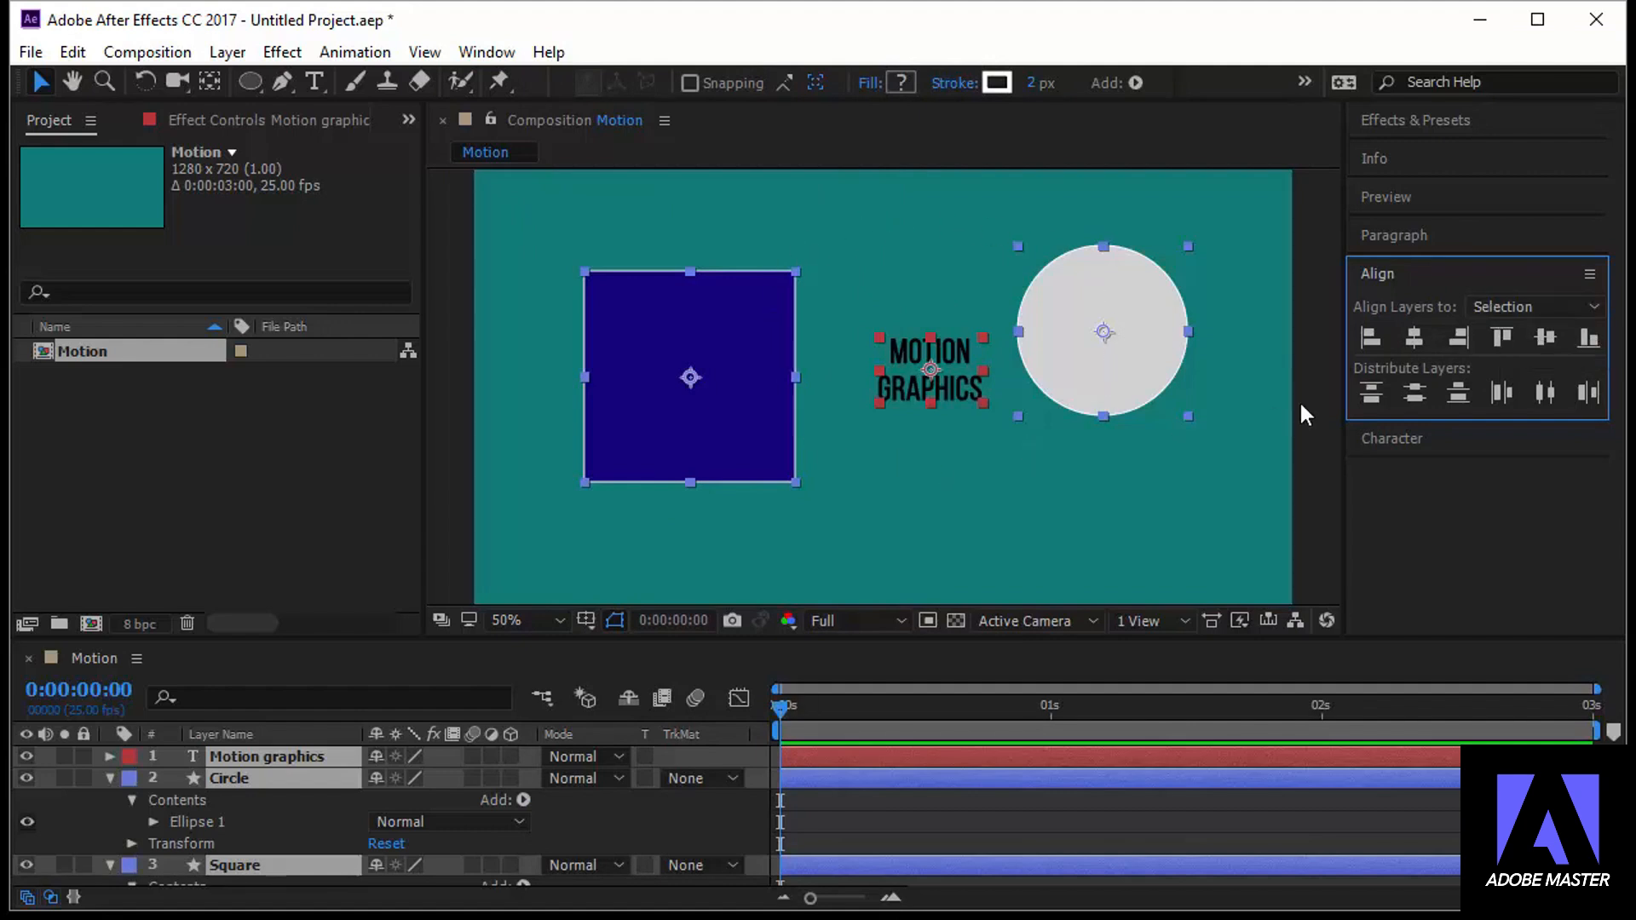
pyautogui.click(1558, 304)
pyautogui.click(1557, 370)
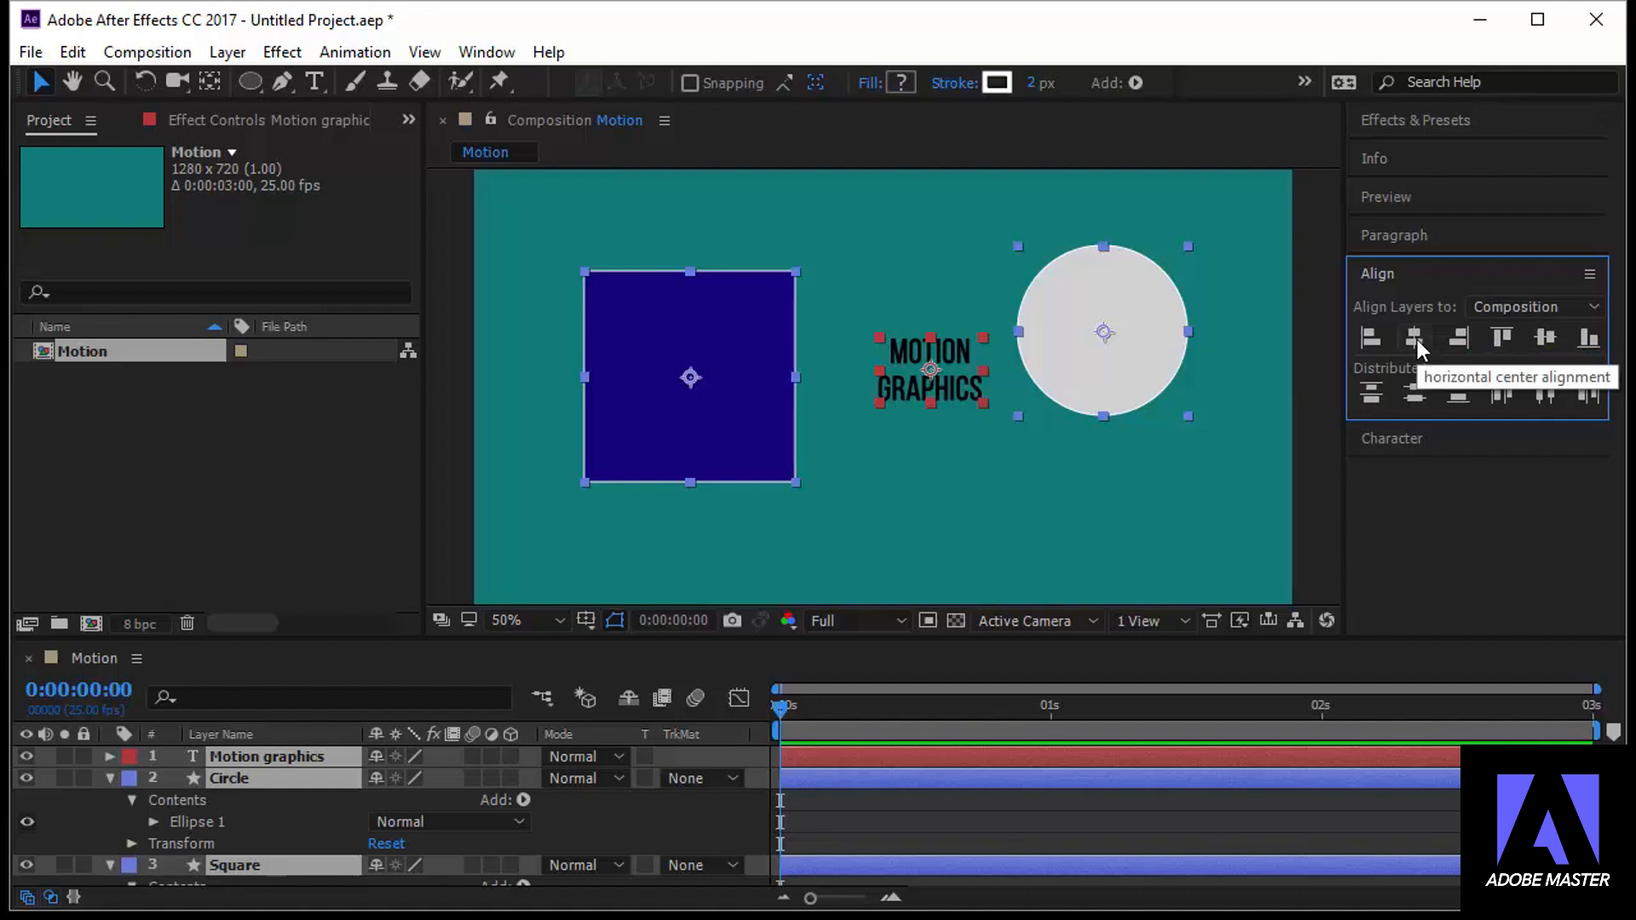
pyautogui.click(1418, 339)
pyautogui.click(1545, 340)
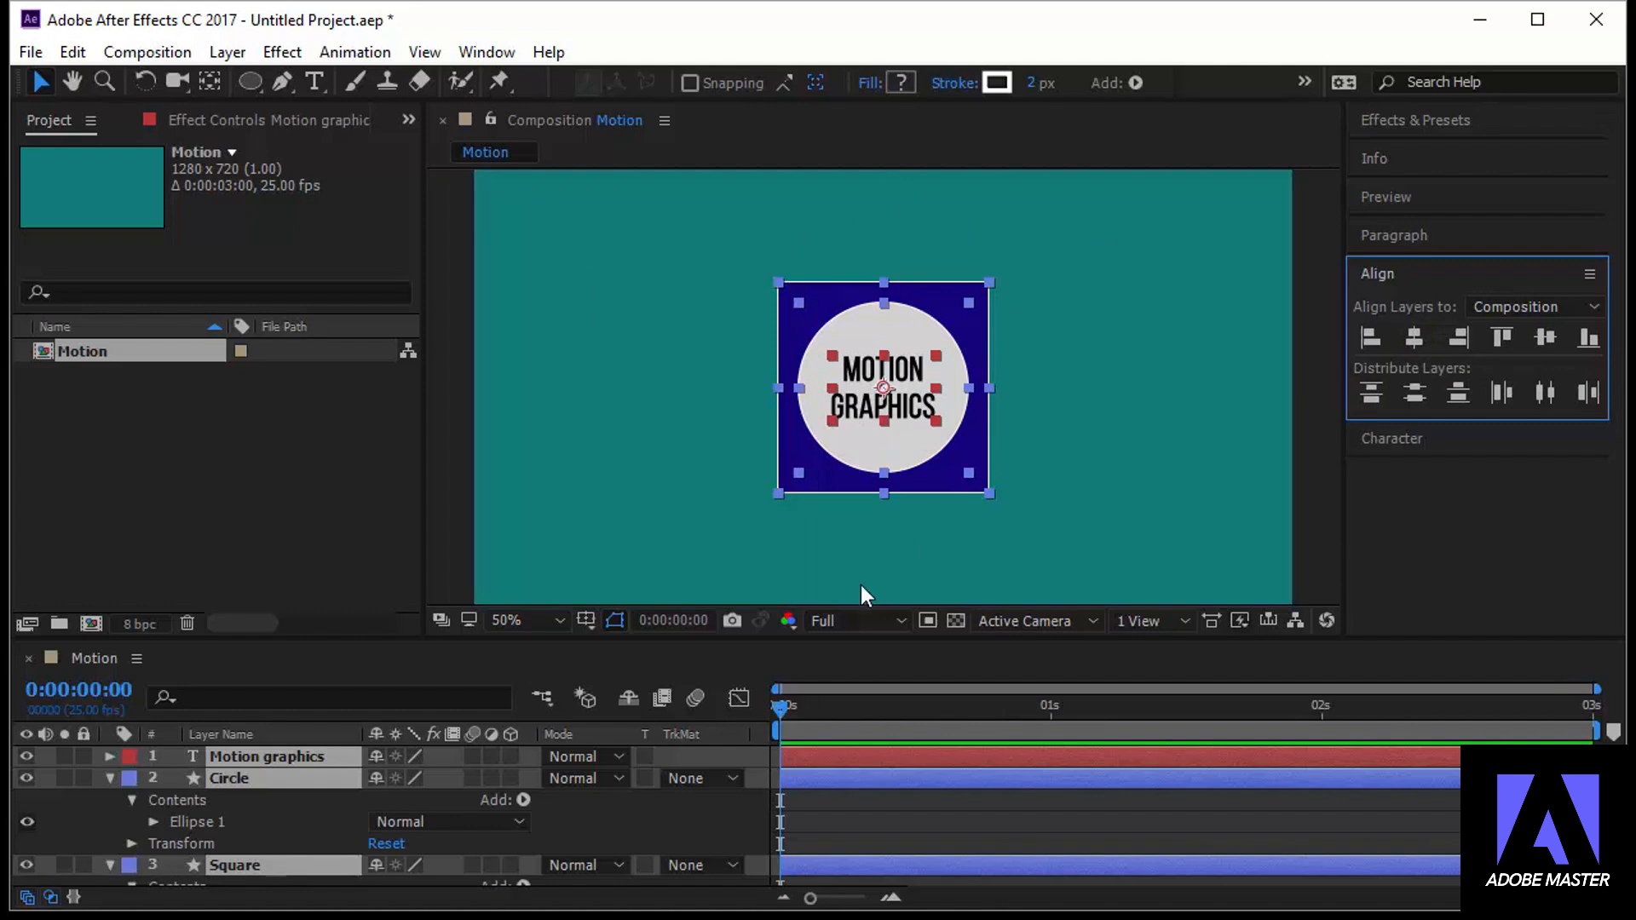
pyautogui.click(627, 554)
# Look through the Motion graphics, Circle and Square layers and their contents in the timeline
pyautogui.click(302, 754)
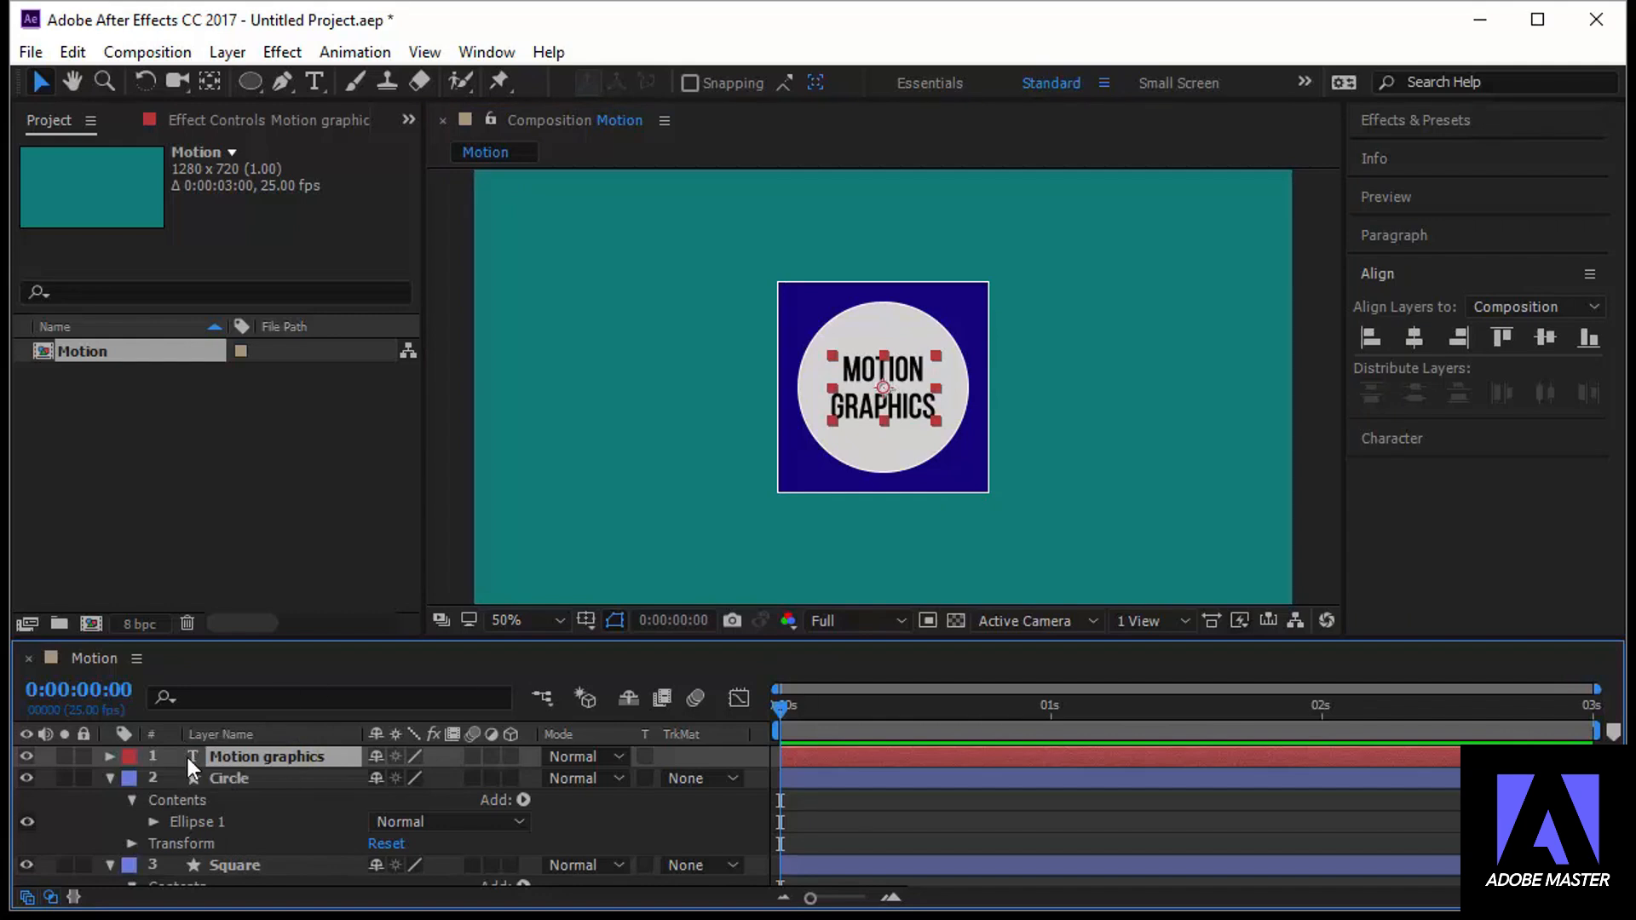
pyautogui.click(232, 780)
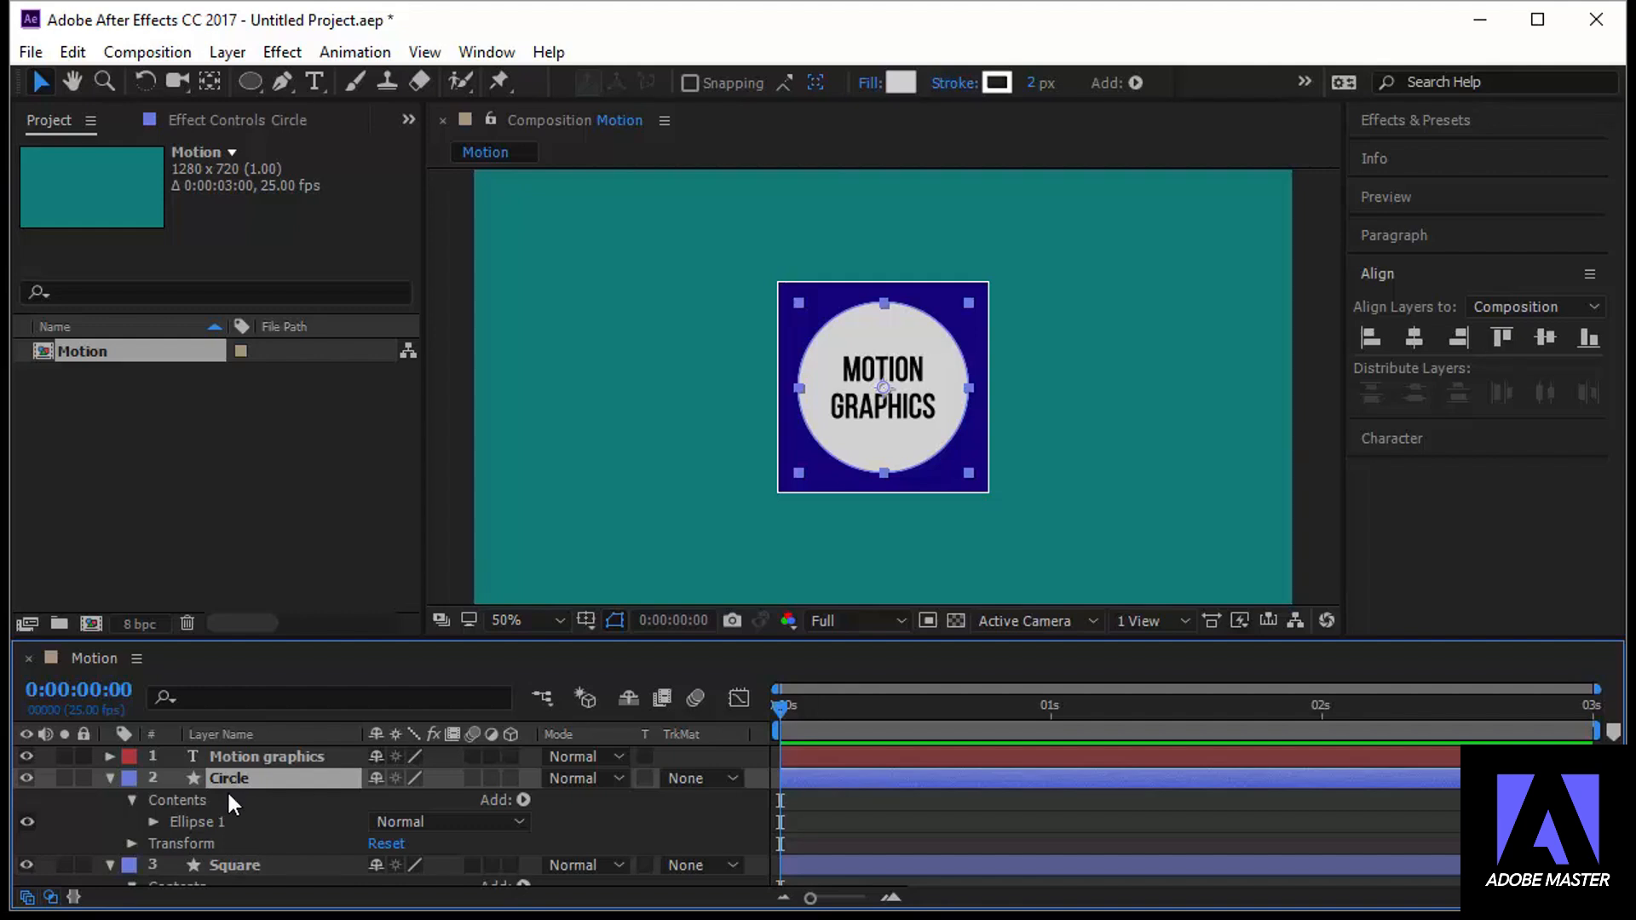
pyautogui.click(221, 821)
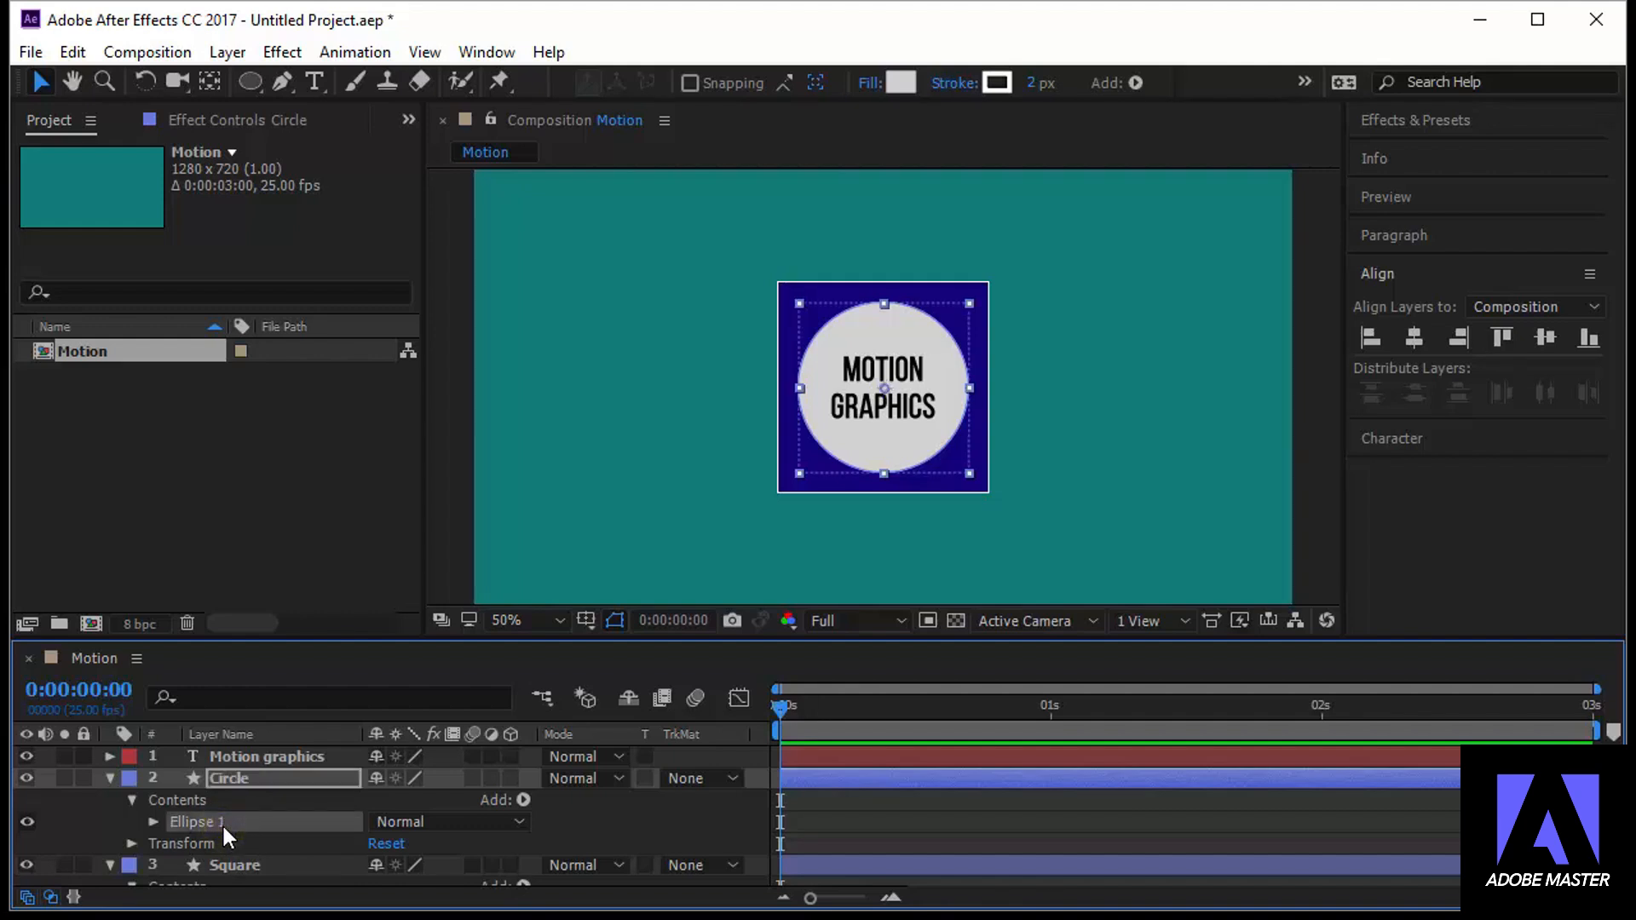
pyautogui.click(248, 779)
pyautogui.click(237, 818)
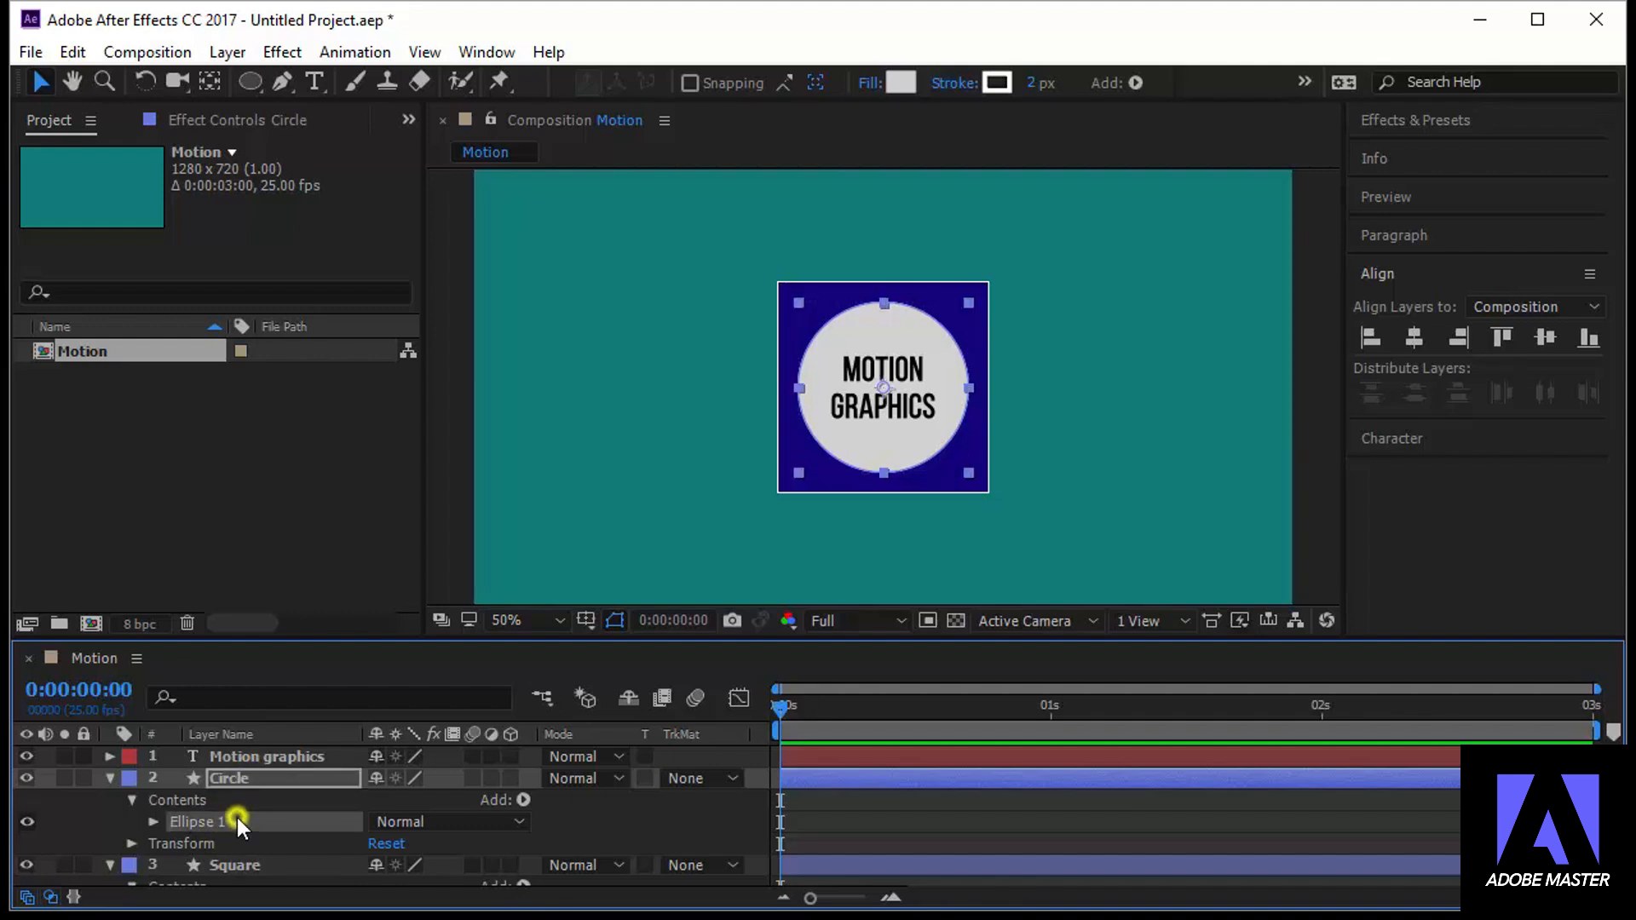
pyautogui.scroll(-2, 258, 827)
pyautogui.scroll(2, 265, 788)
pyautogui.scroll(-2, 264, 788)
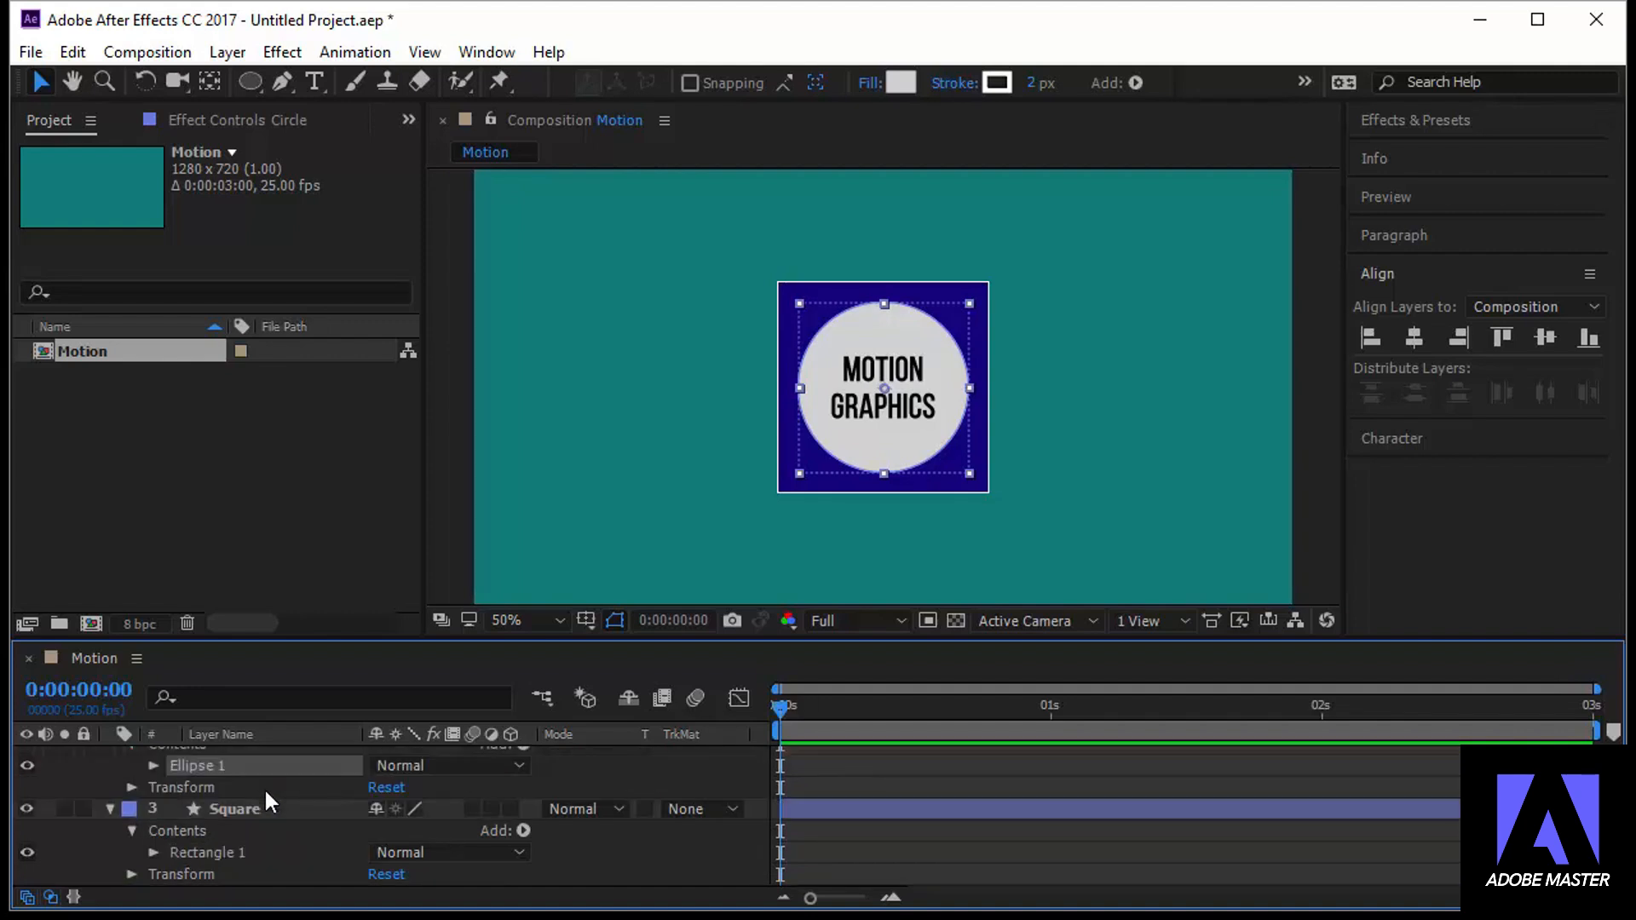
pyautogui.scroll(2, 265, 787)
pyautogui.scroll(-2, 265, 787)
pyautogui.scroll(2, 264, 787)
pyautogui.scroll(-2, 264, 787)
pyautogui.scroll(2, 264, 787)
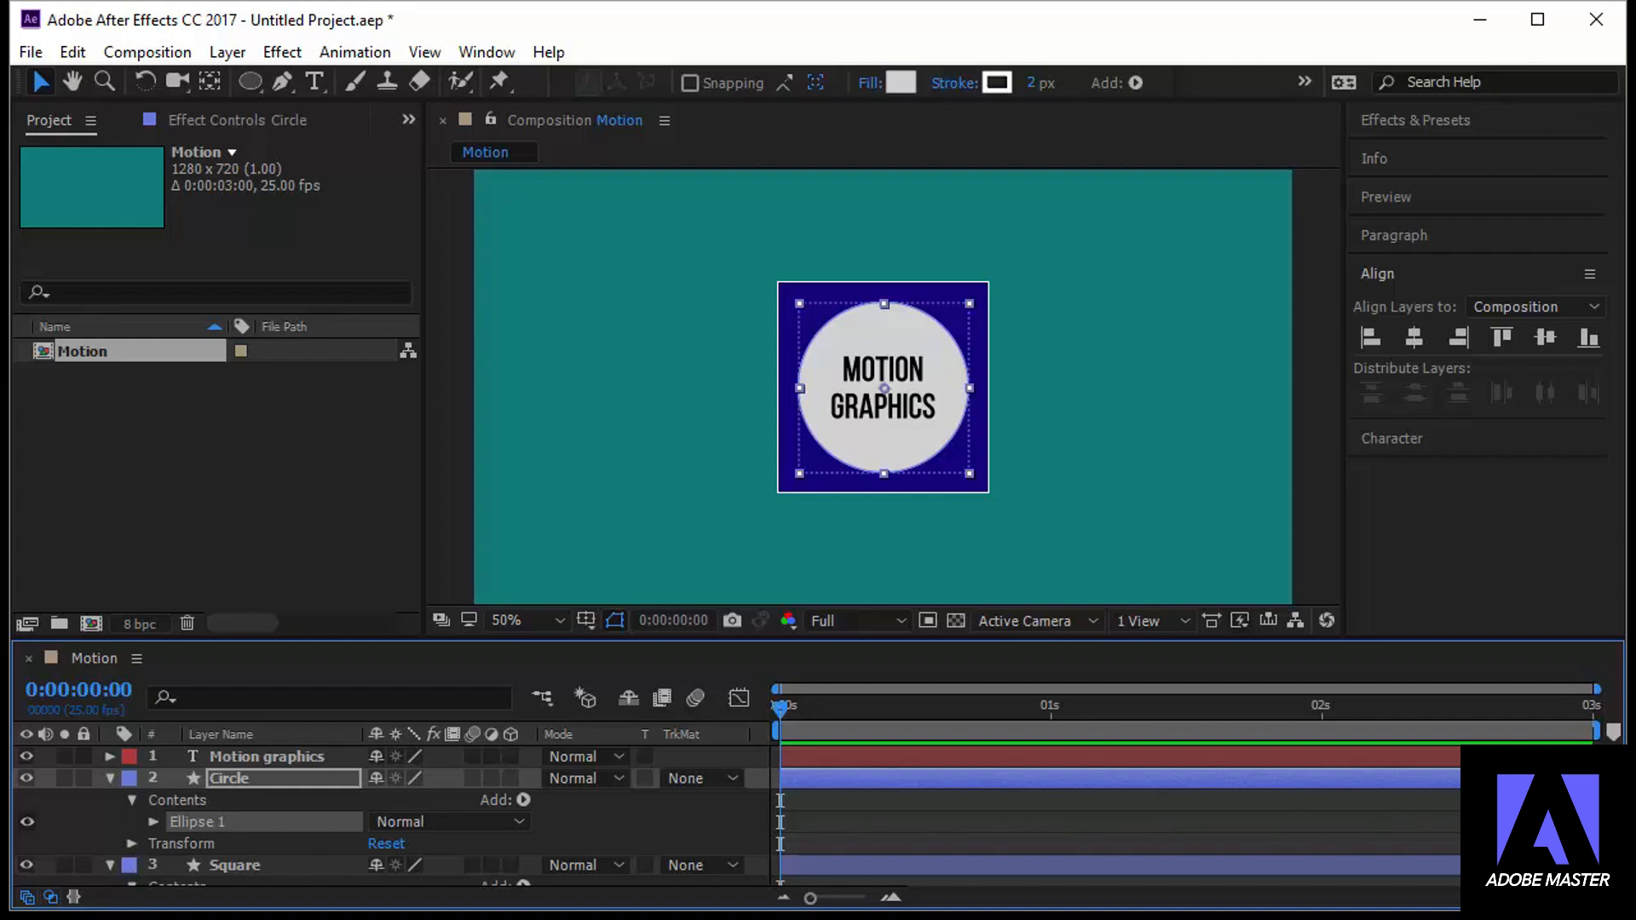
pyautogui.scroll(-2, 132, 862)
pyautogui.scroll(2, 132, 863)
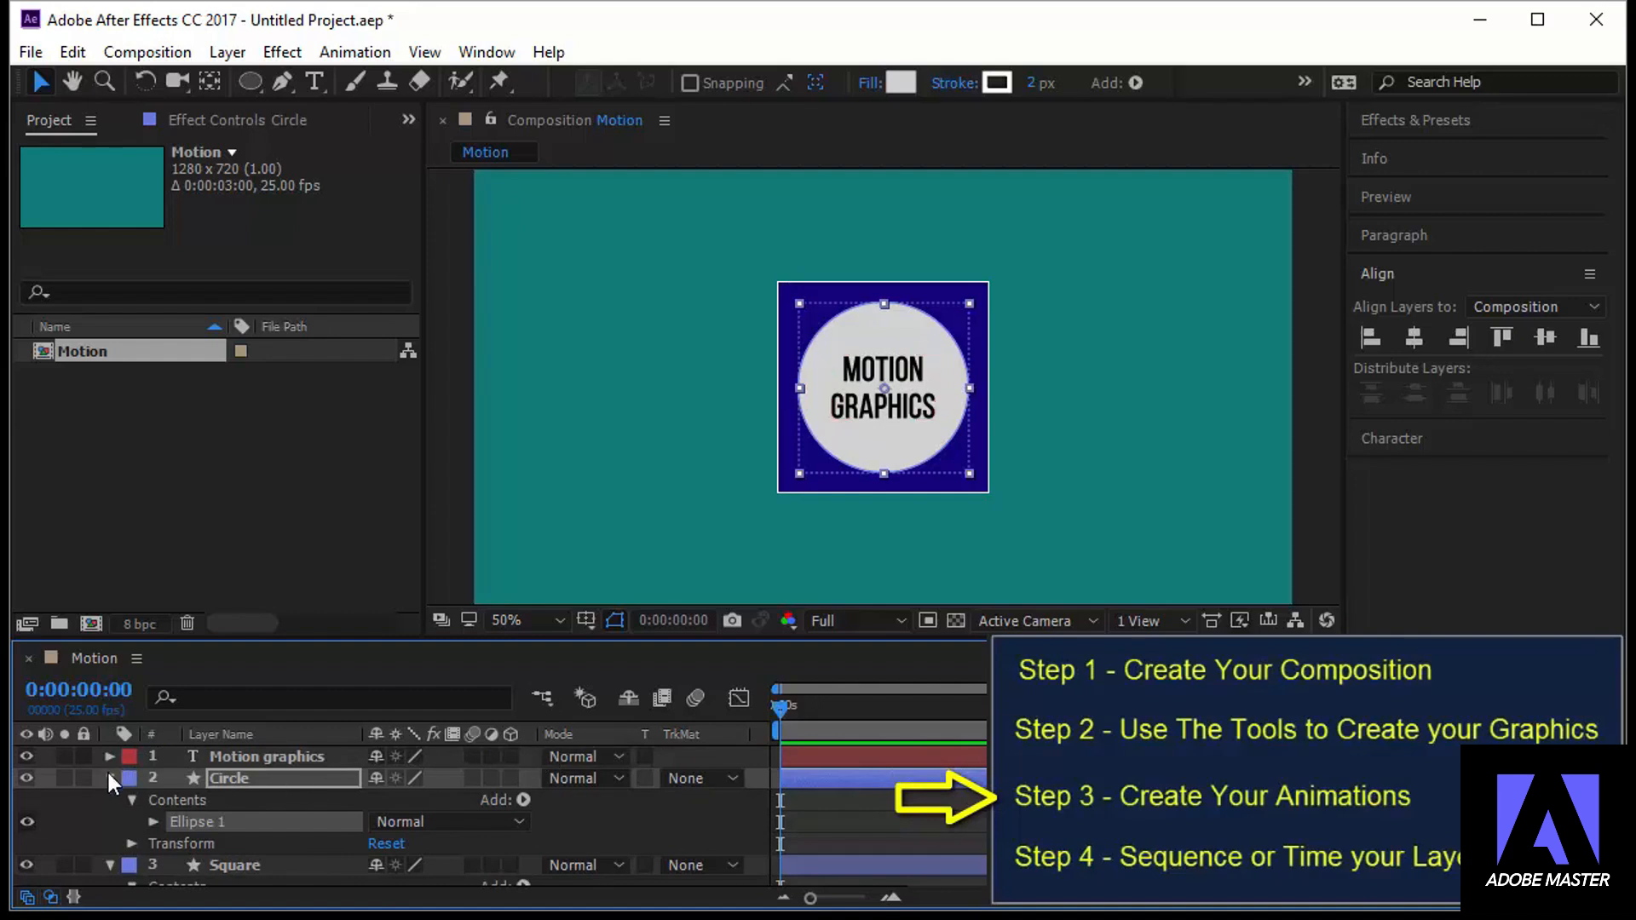
# Add a Position keyframe to the Square layer at 0:00:00:12 with the square in the center of the composition
pyautogui.scroll(-2, 255, 818)
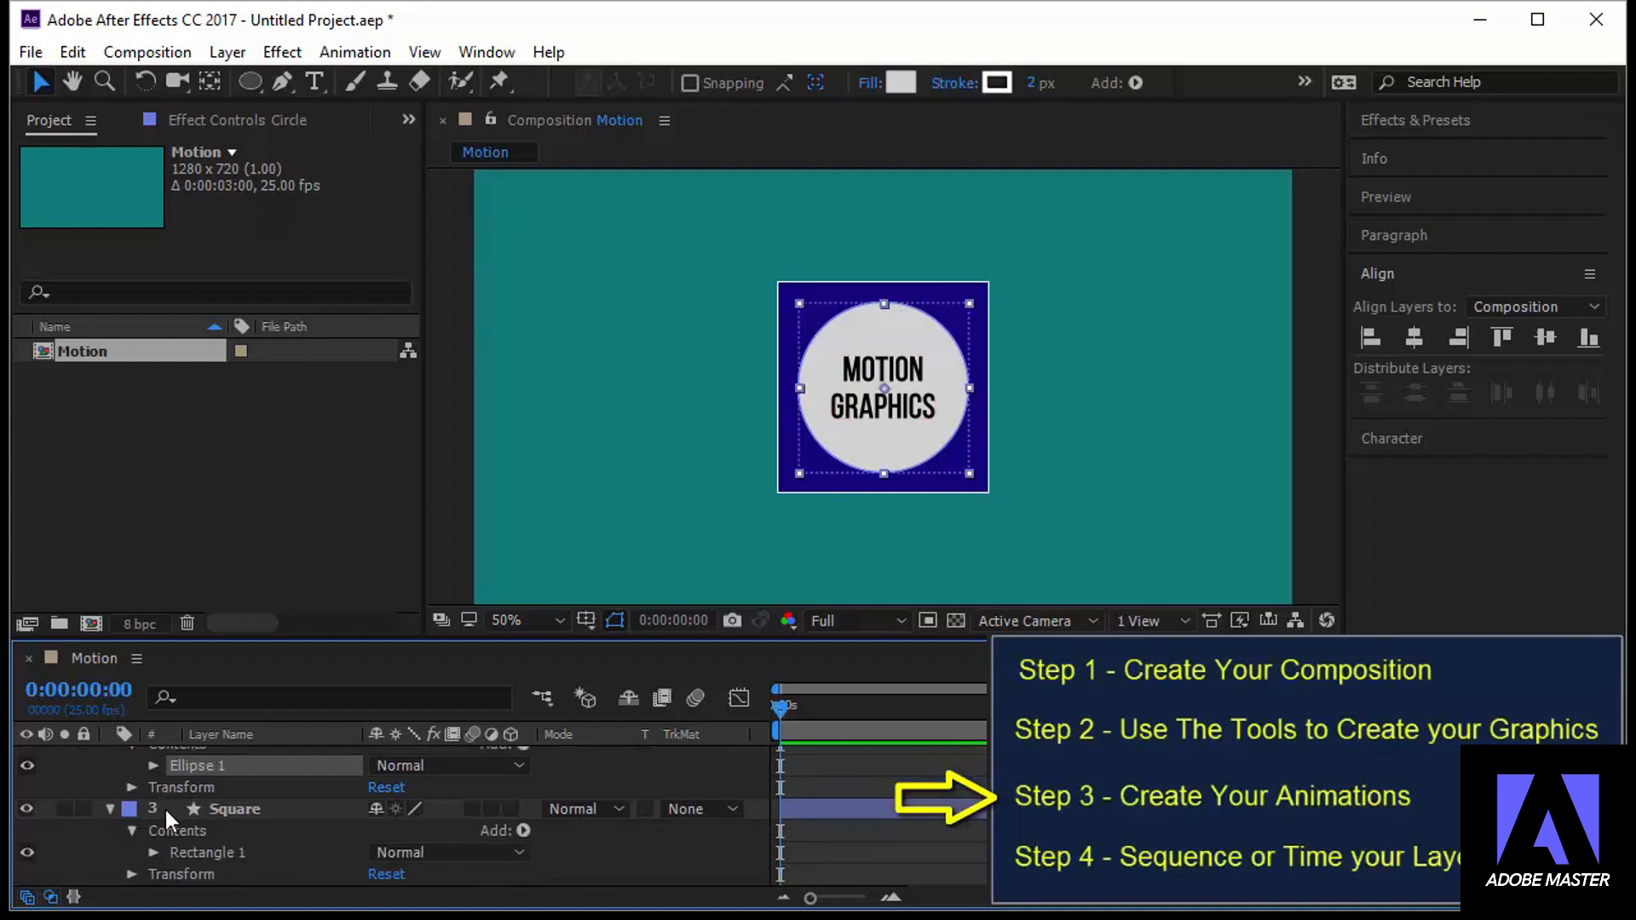
pyautogui.click(249, 807)
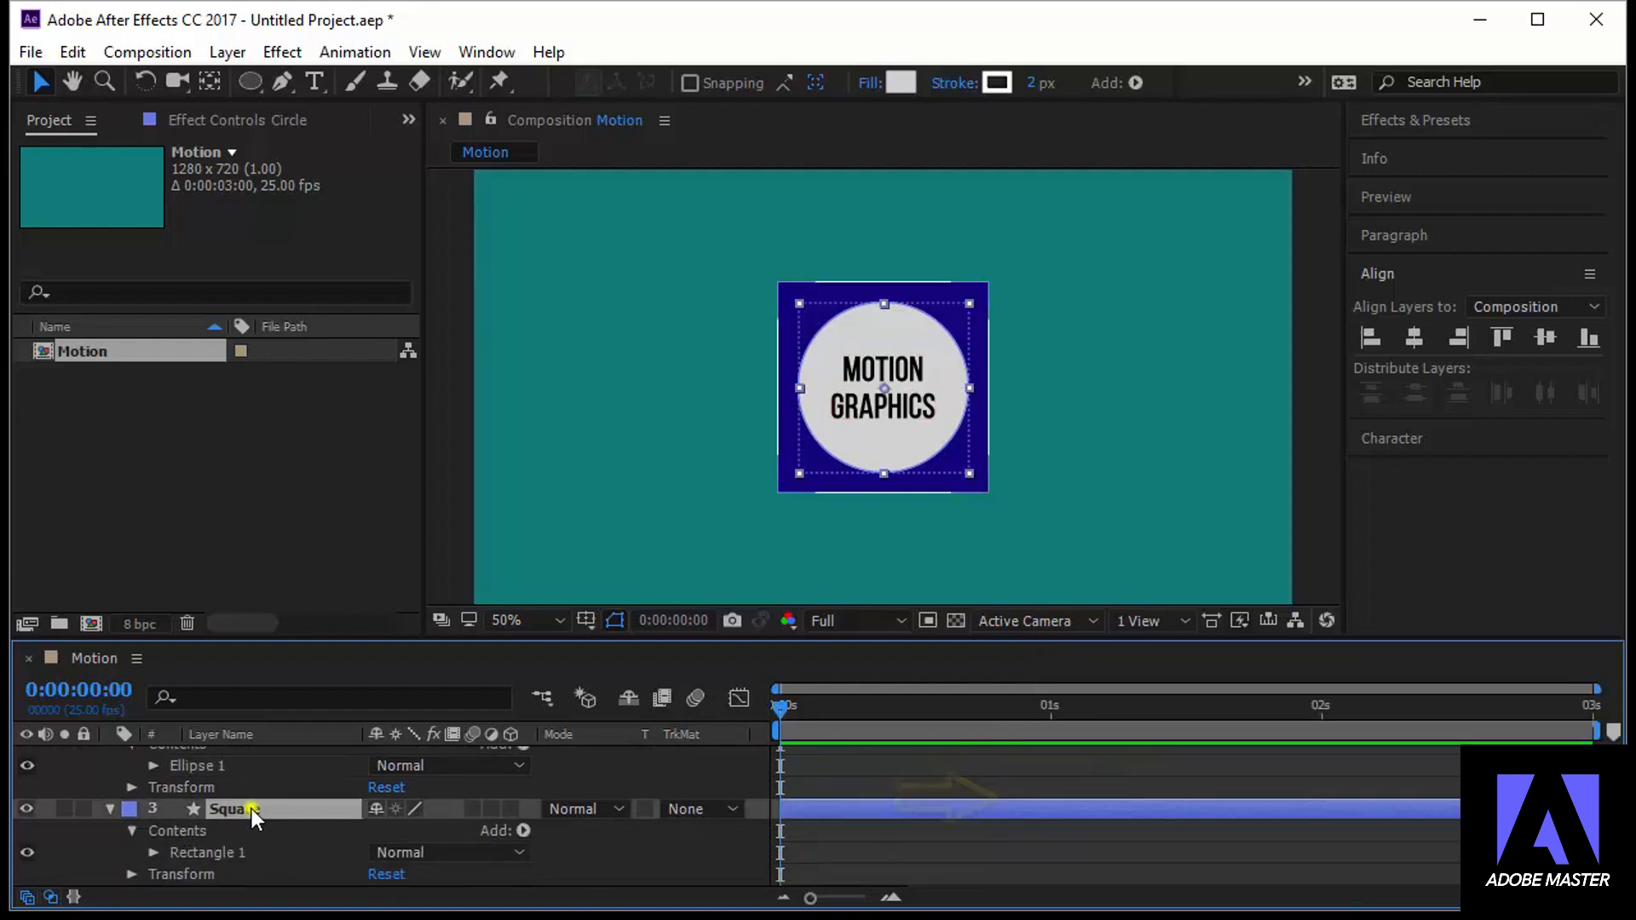
pyautogui.click(132, 874)
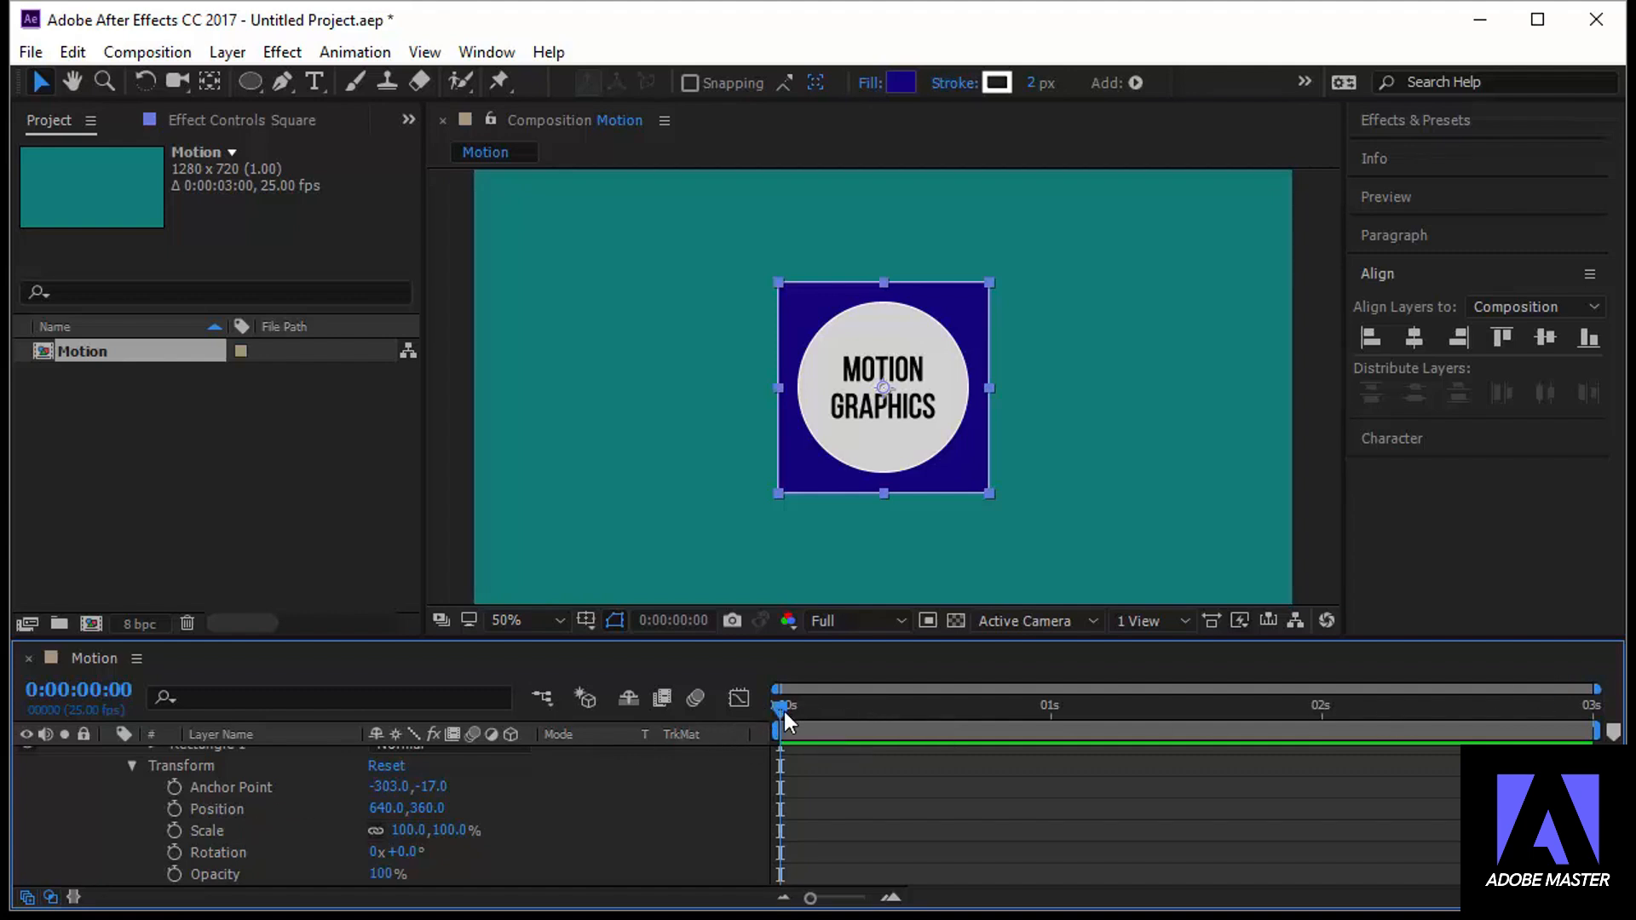
pyautogui.moveTo(784, 712)
pyautogui.mouseDown()
pyautogui.moveTo(958, 722)
pyautogui.moveTo(765, 734)
pyautogui.moveTo(1602, 743)
pyautogui.moveTo(877, 756)
pyautogui.mouseUp()
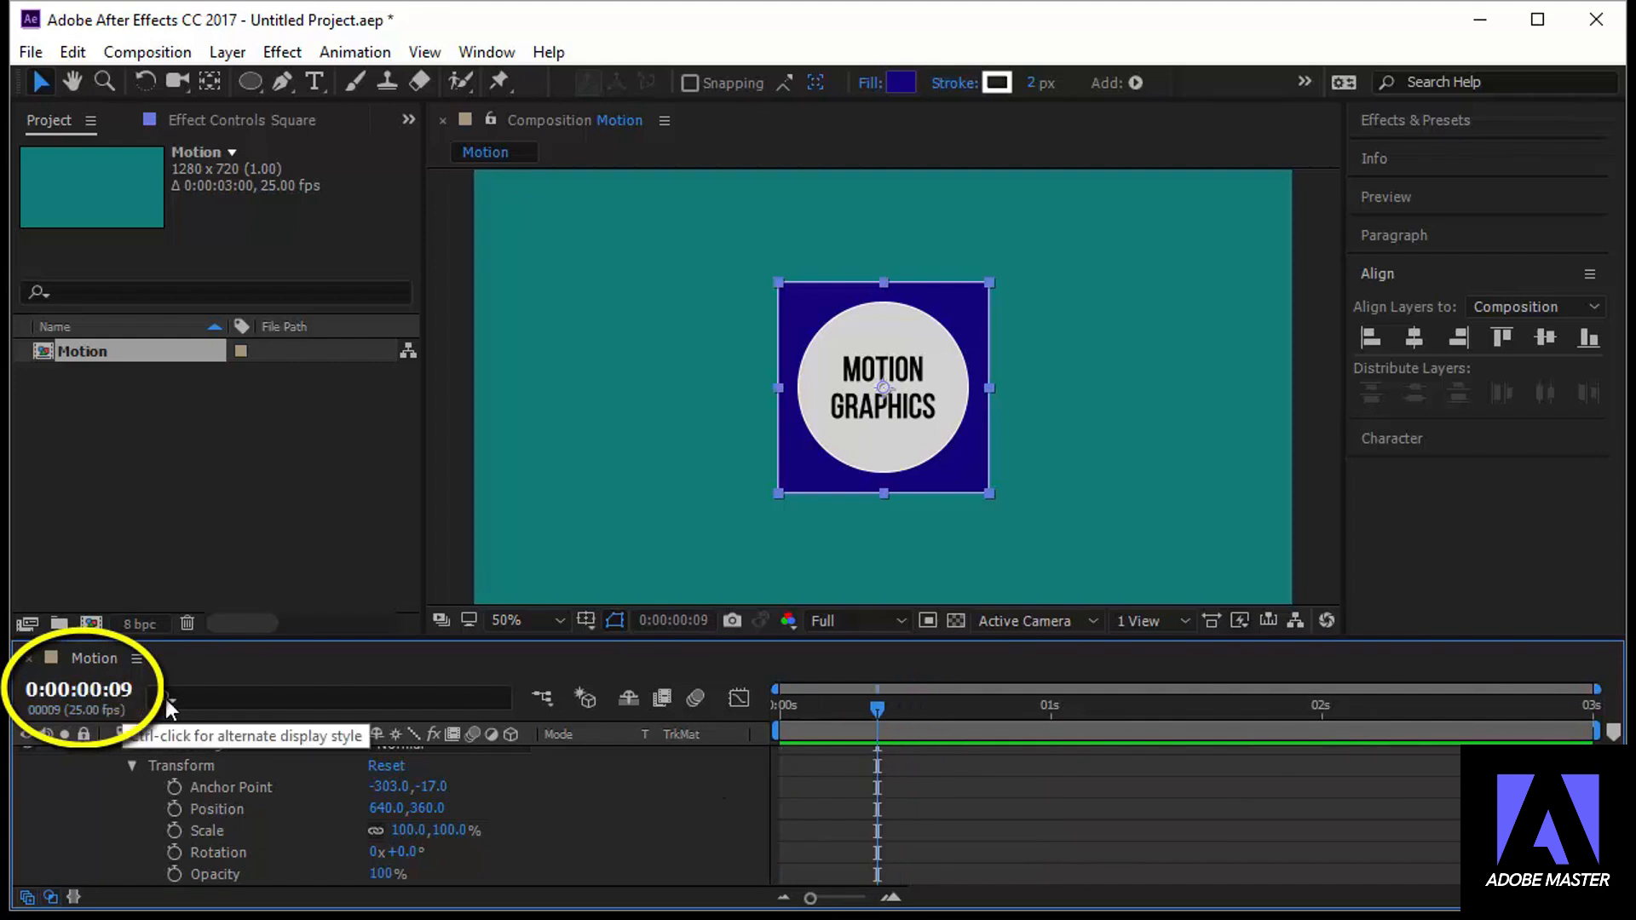
pyautogui.moveTo(871, 703); pyautogui.dragTo(1044, 722)
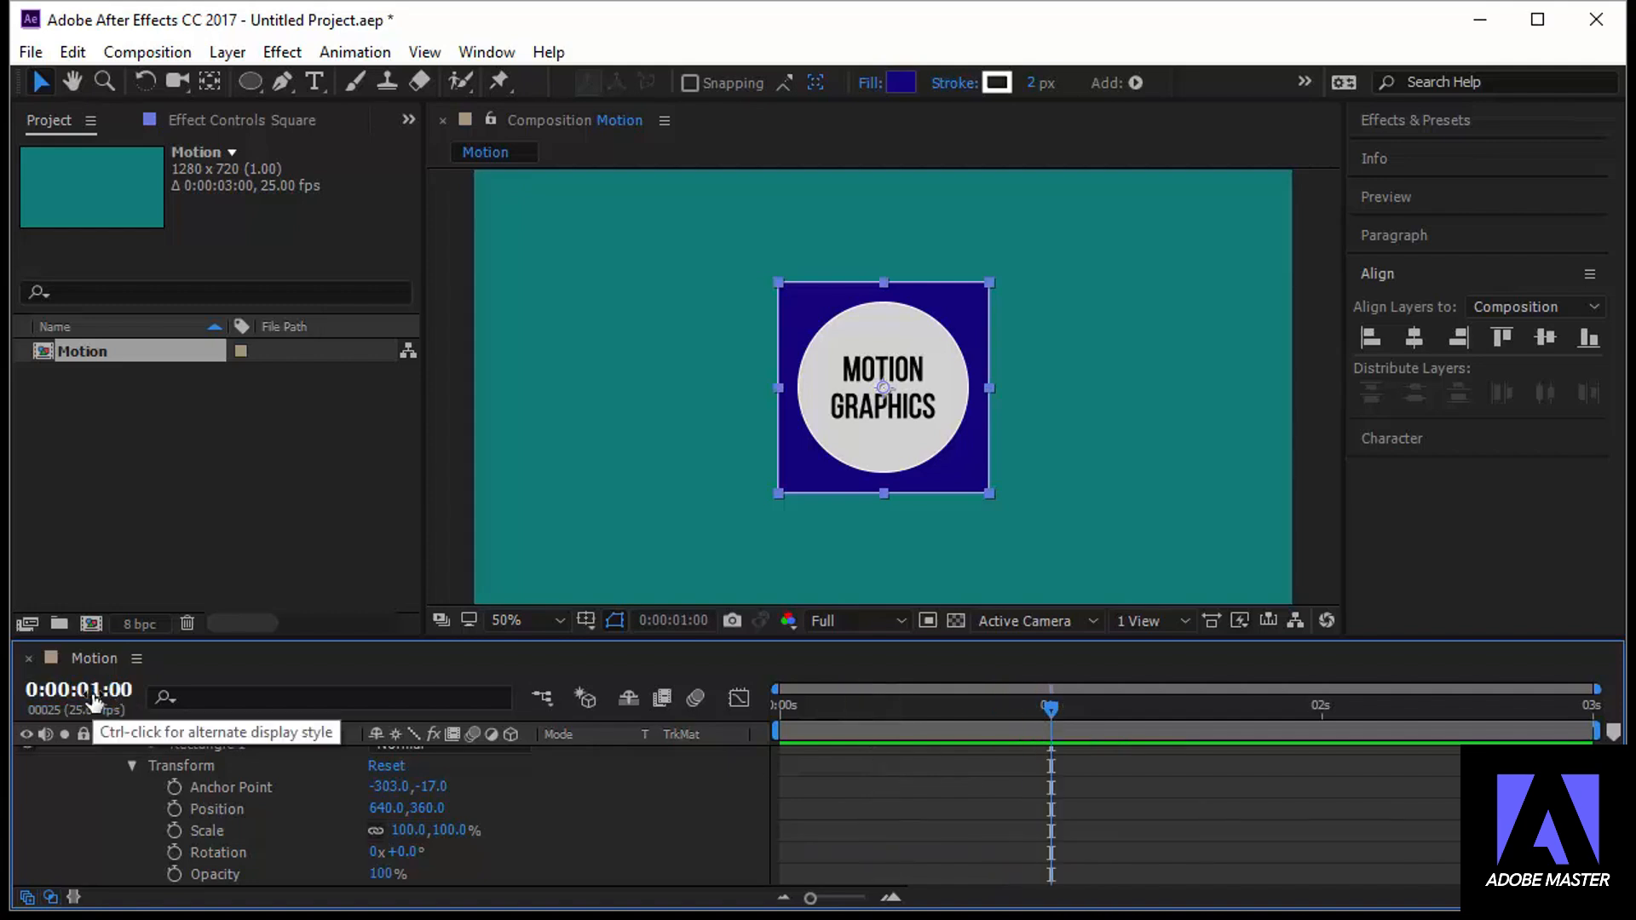
pyautogui.moveTo(1051, 707); pyautogui.dragTo(917, 714)
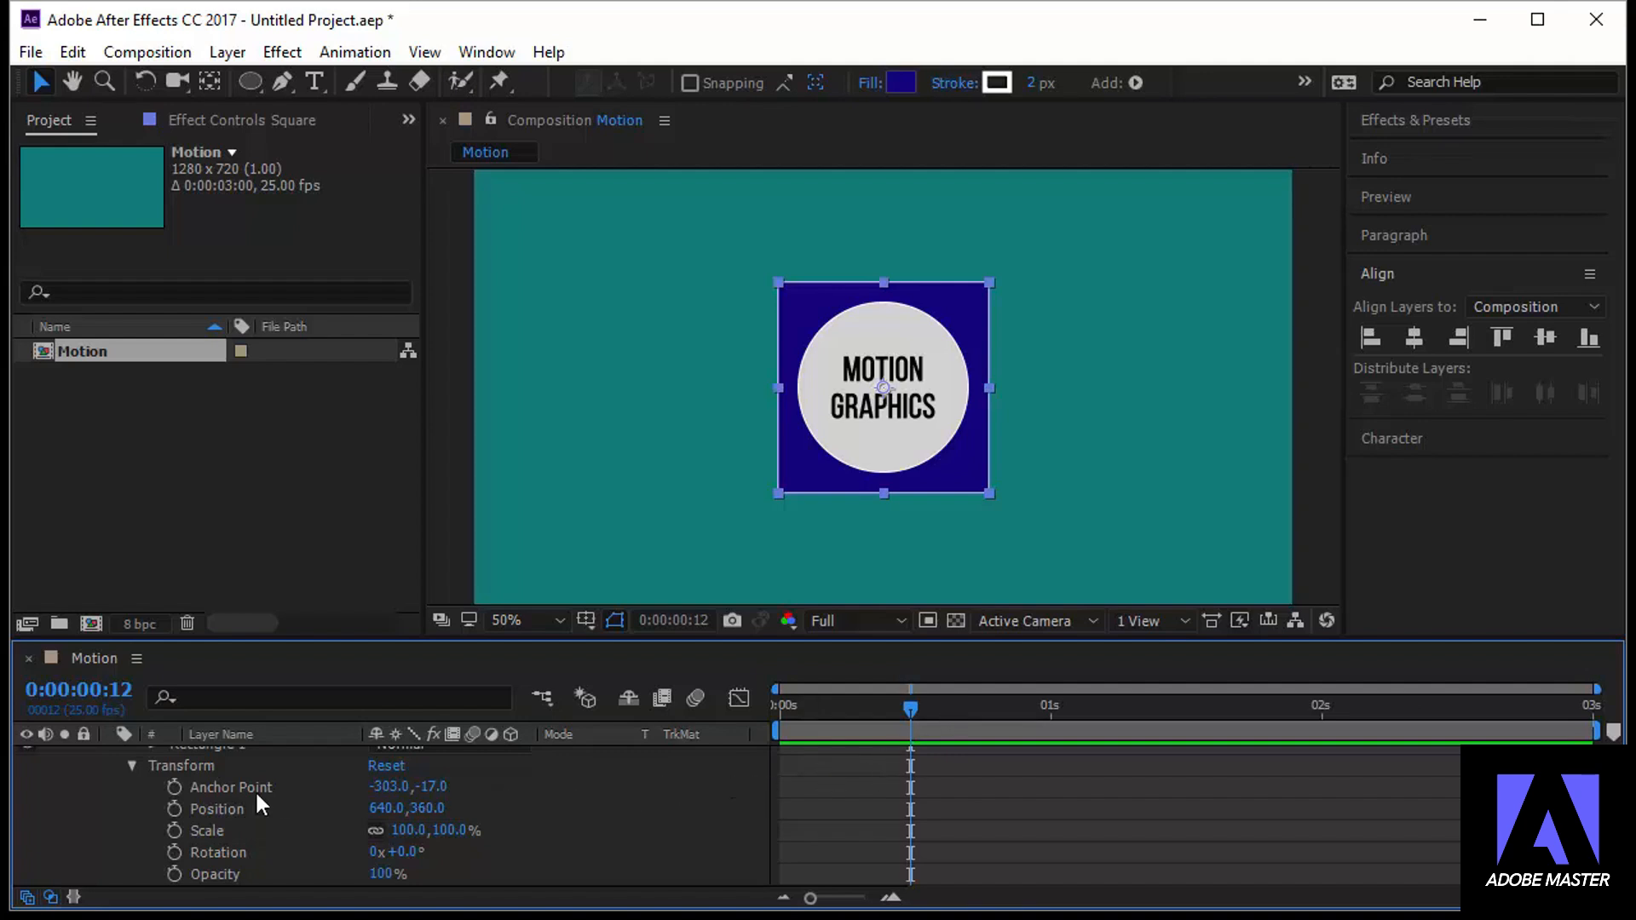
pyautogui.click(175, 808)
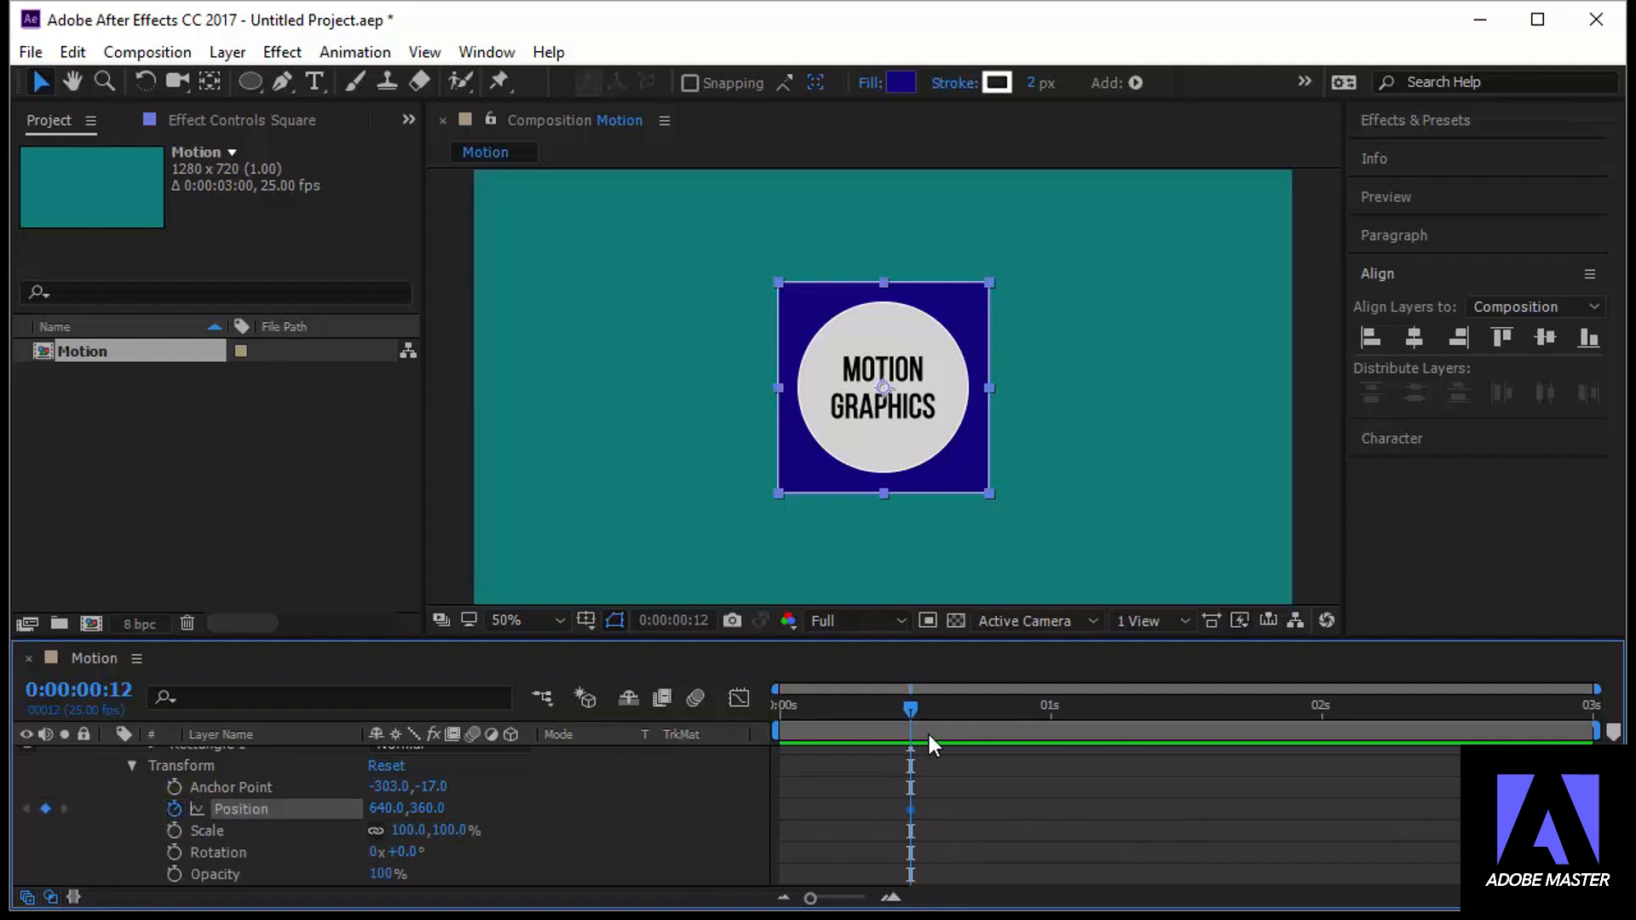
pyautogui.moveTo(912, 713); pyautogui.dragTo(932, 714)
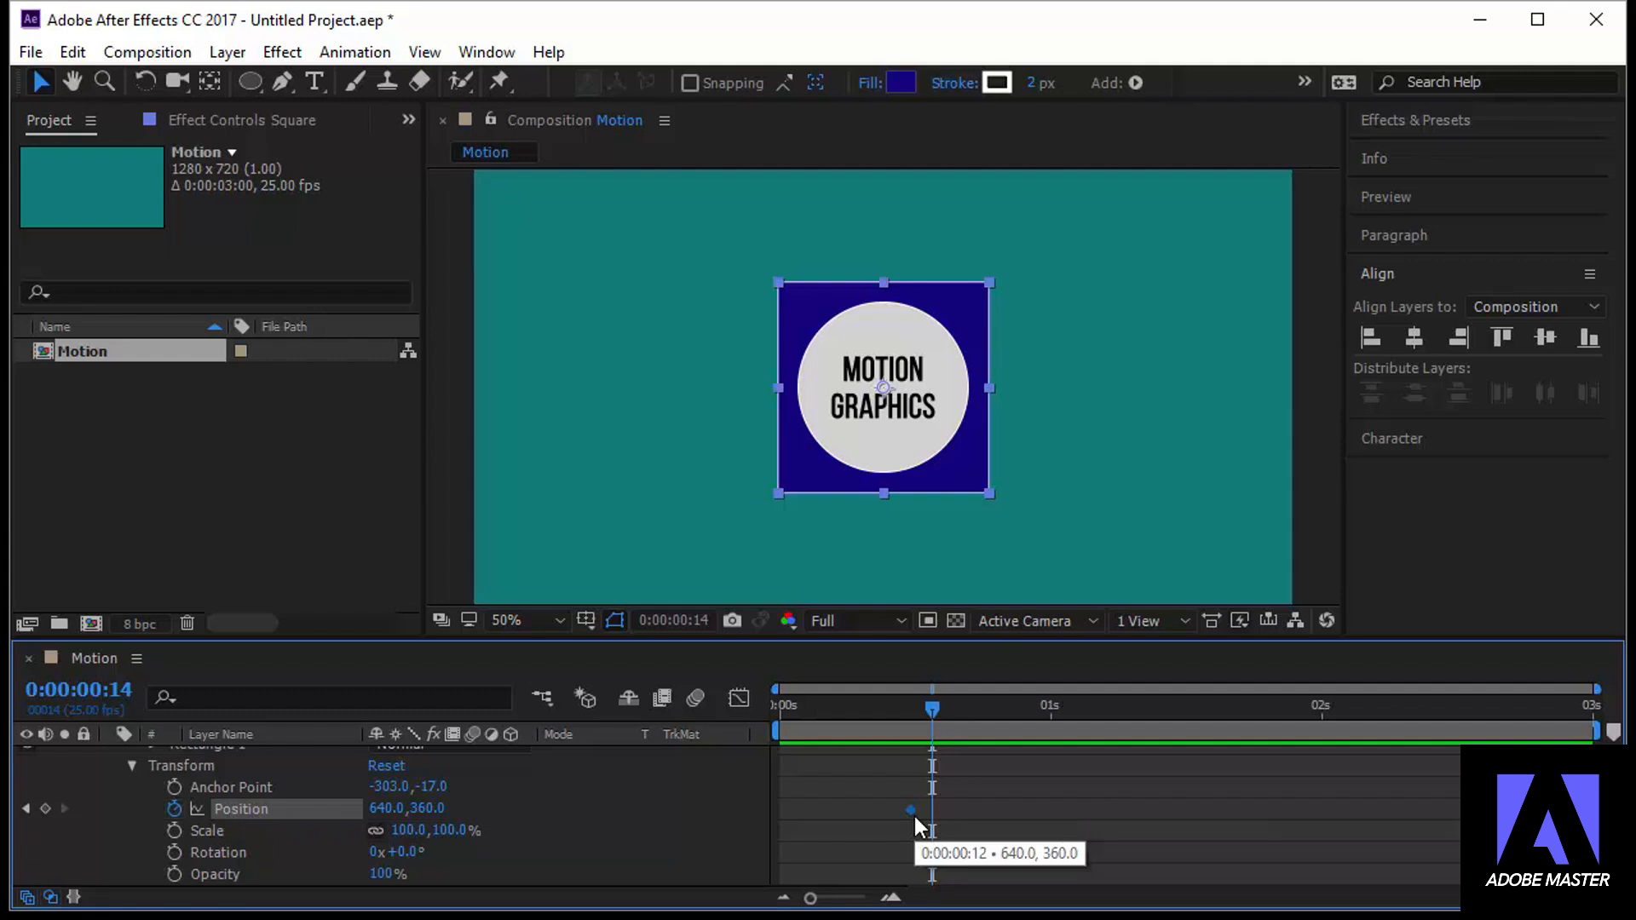
pyautogui.moveTo(931, 718); pyautogui.dragTo(913, 727)
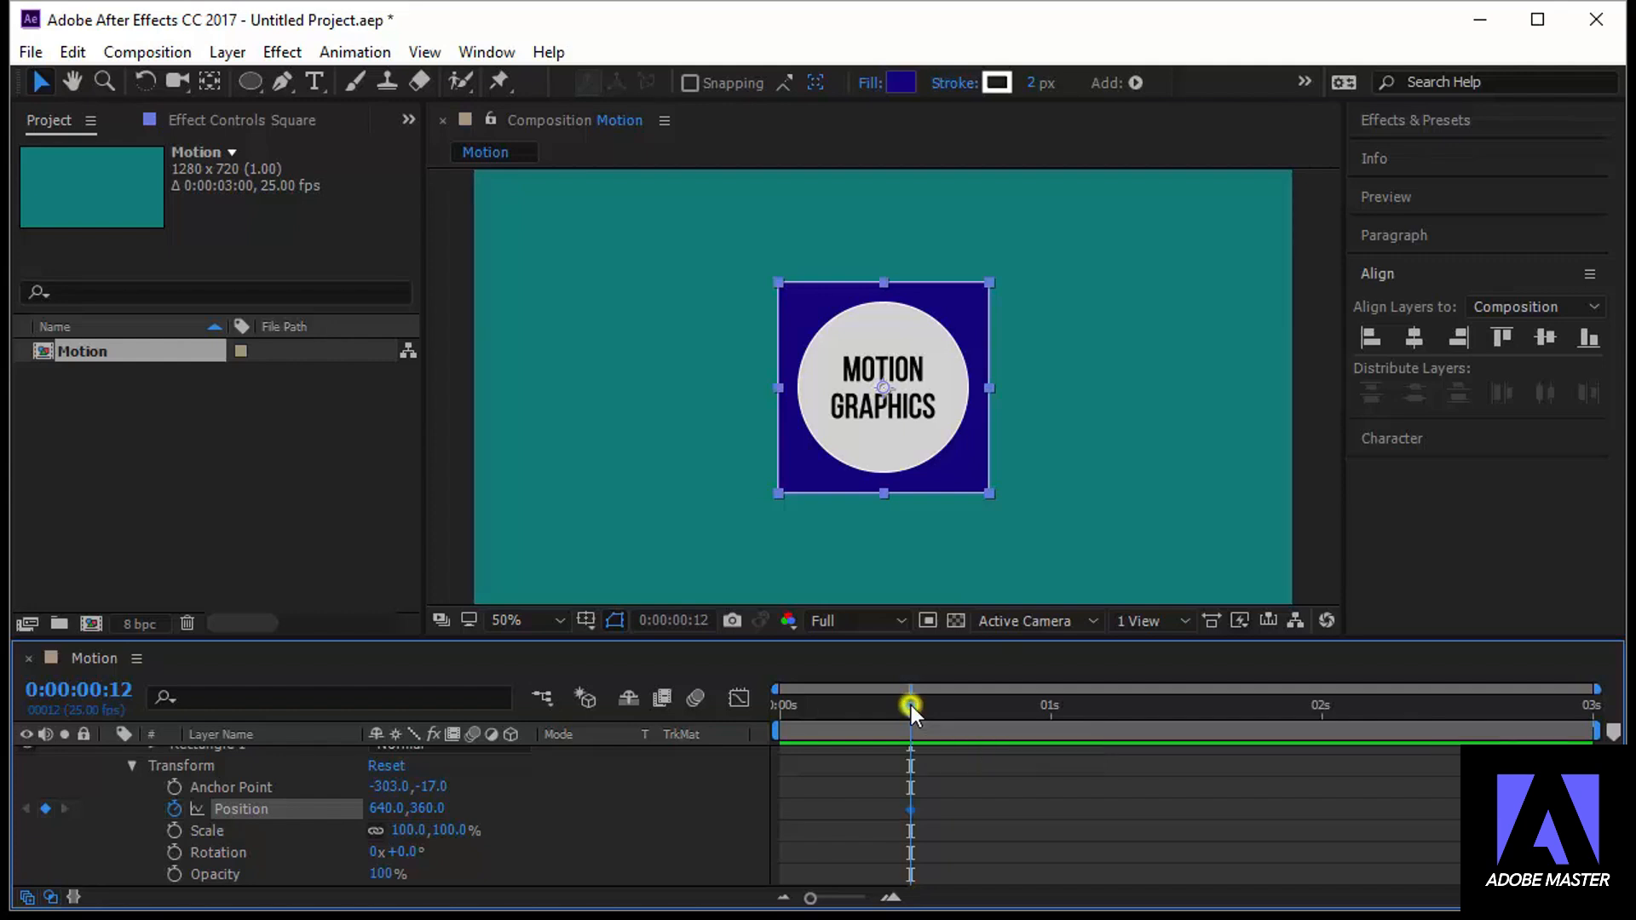
# At 0:00:00:00, move the square straight down out of the frame to position 640, 900
pyautogui.moveTo(908, 706); pyautogui.dragTo(765, 719)
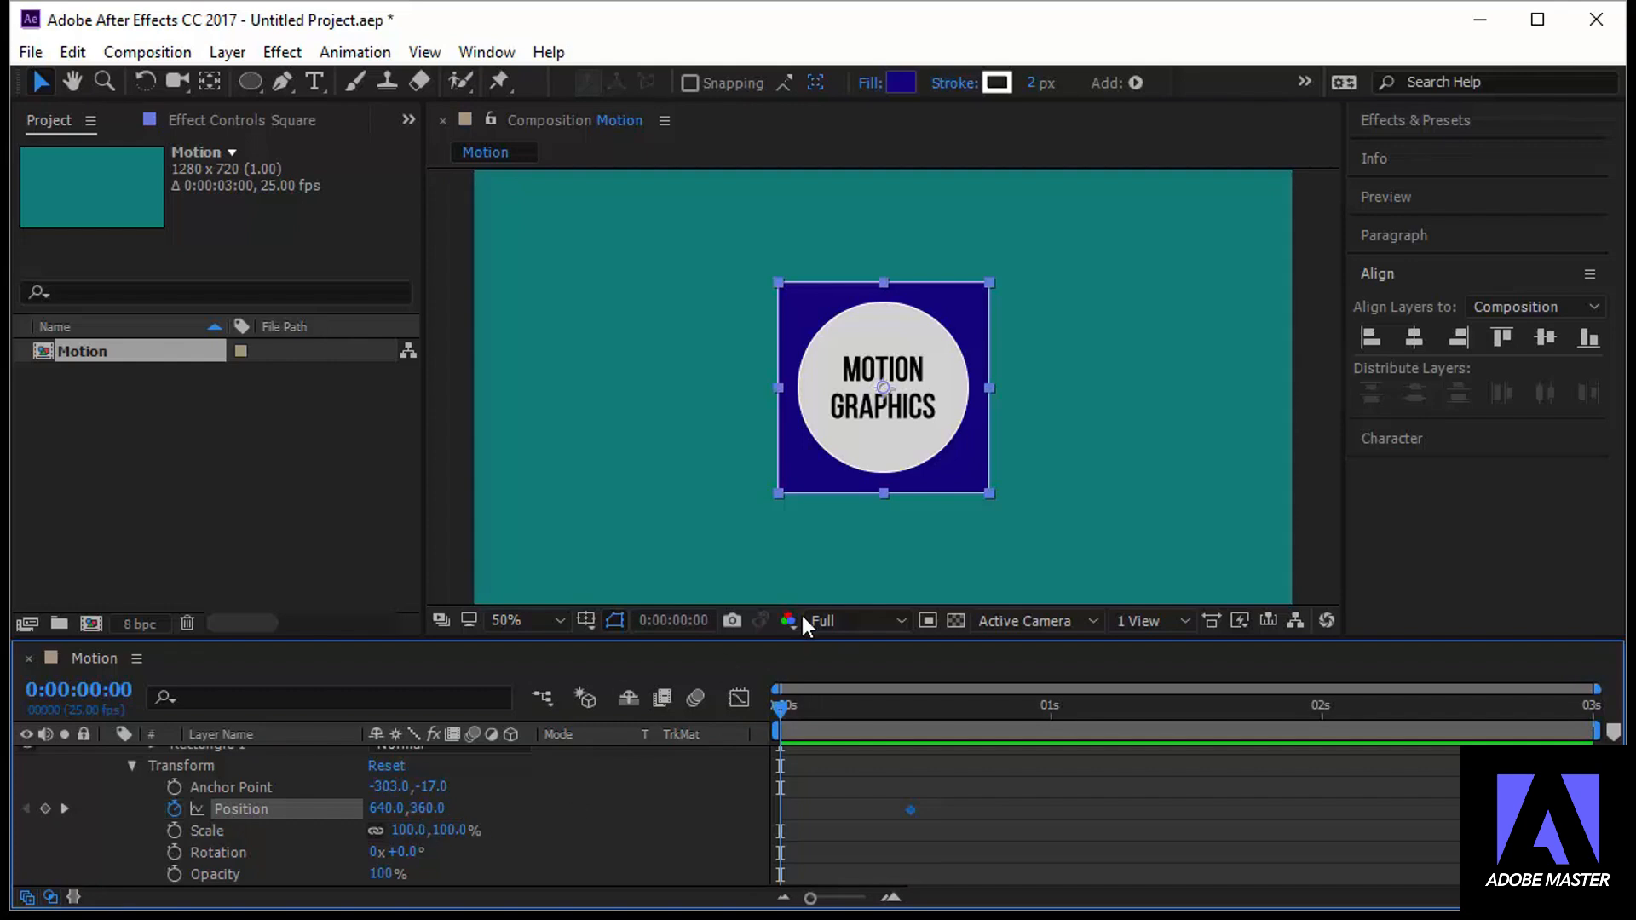
pyautogui.click(963, 467)
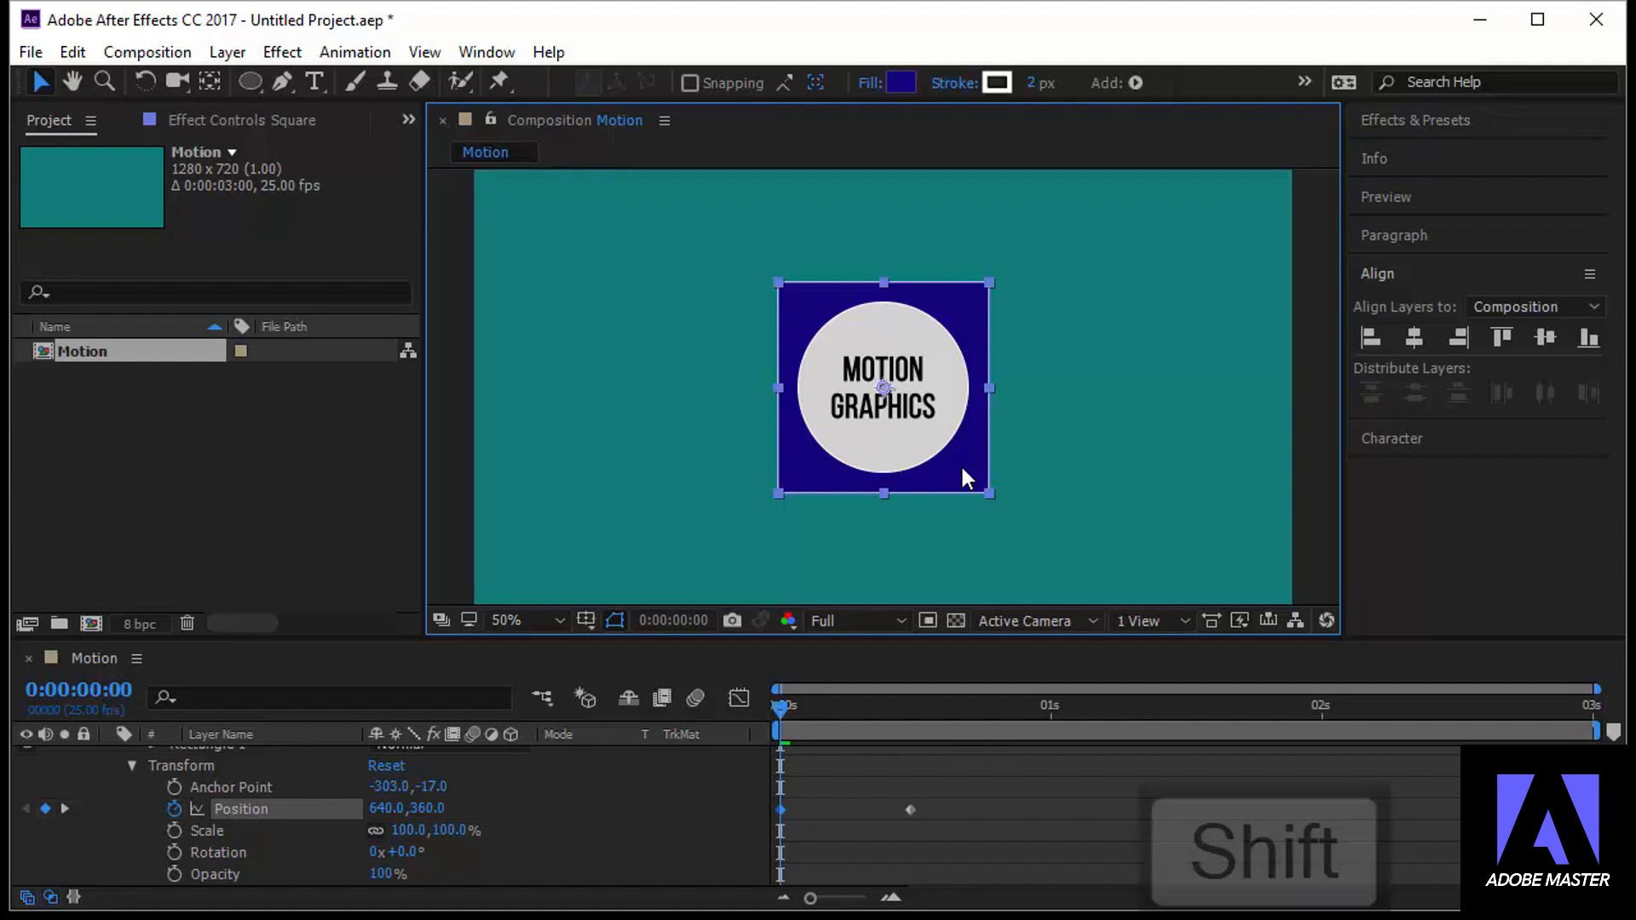
pyautogui.moveTo(959, 463); pyautogui.dragTo(978, 794)
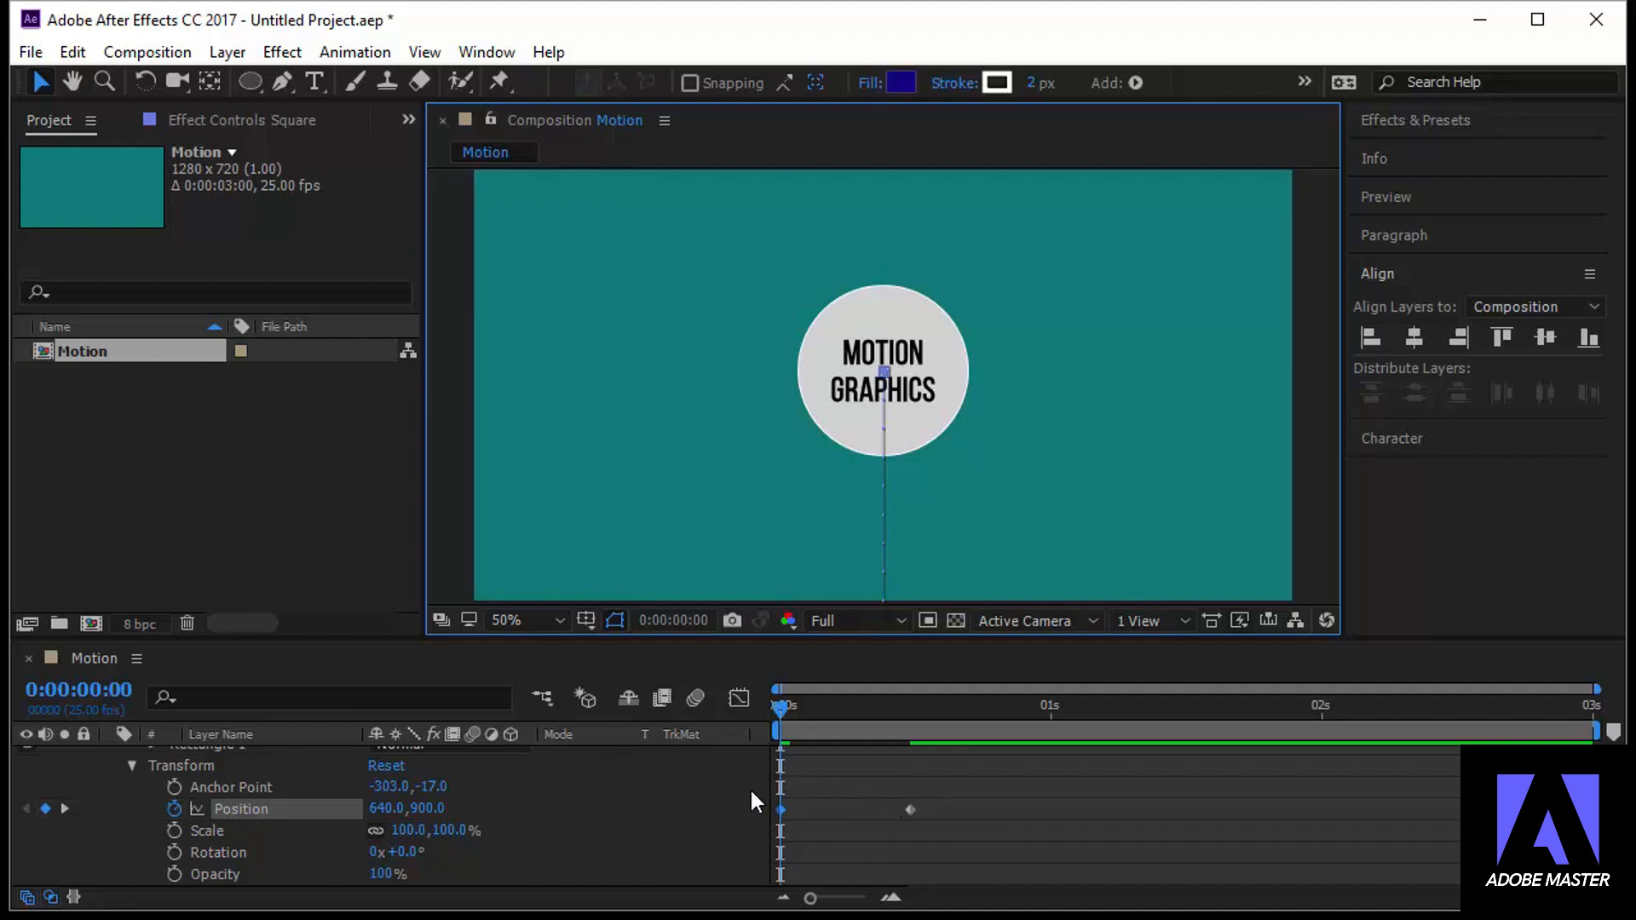
# Scrub between 0:00:00:00 and 0:00:00:12 to preview the square's movement between its two Position keyframes
pyautogui.click(778, 713)
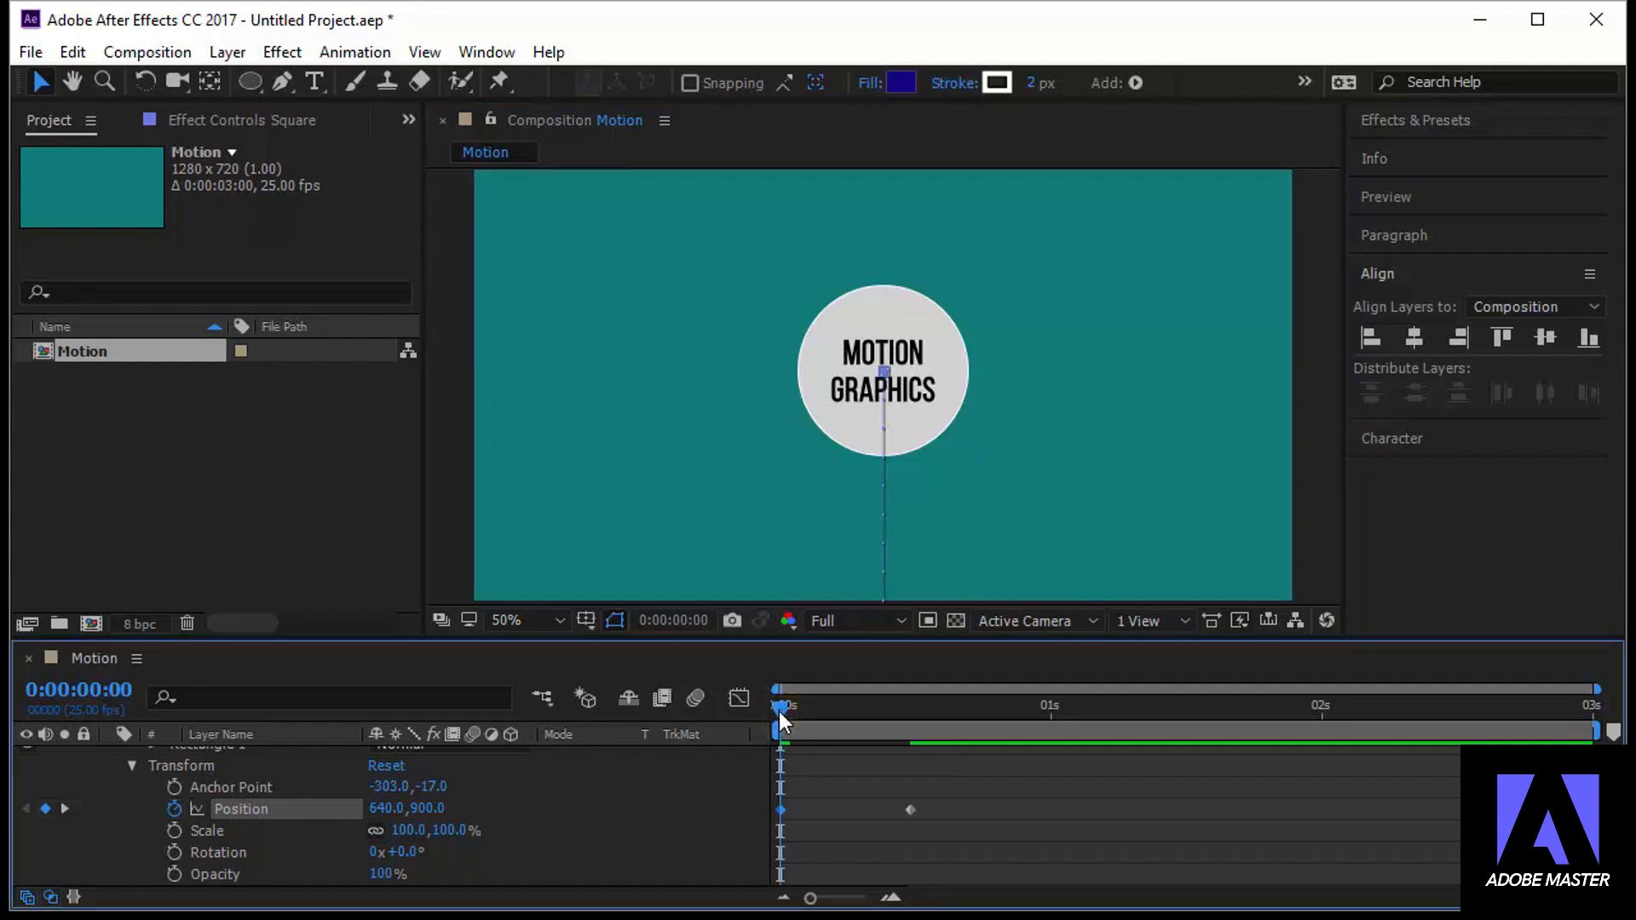
pyautogui.moveTo(780, 711); pyautogui.dragTo(914, 753)
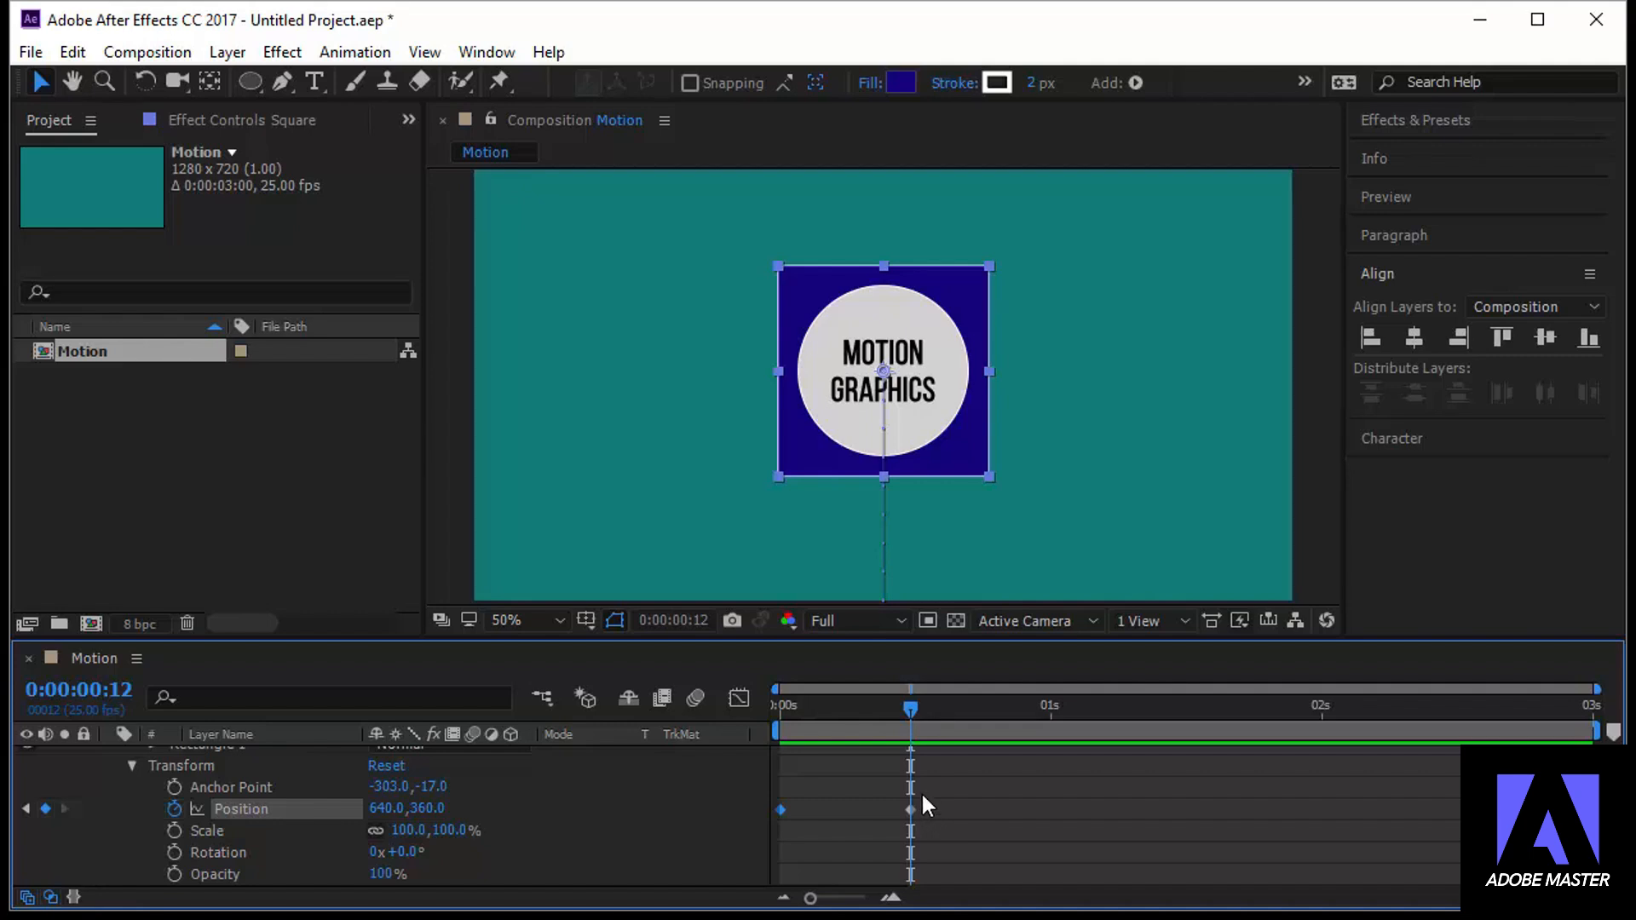
pyautogui.moveTo(922, 793); pyautogui.dragTo(881, 821)
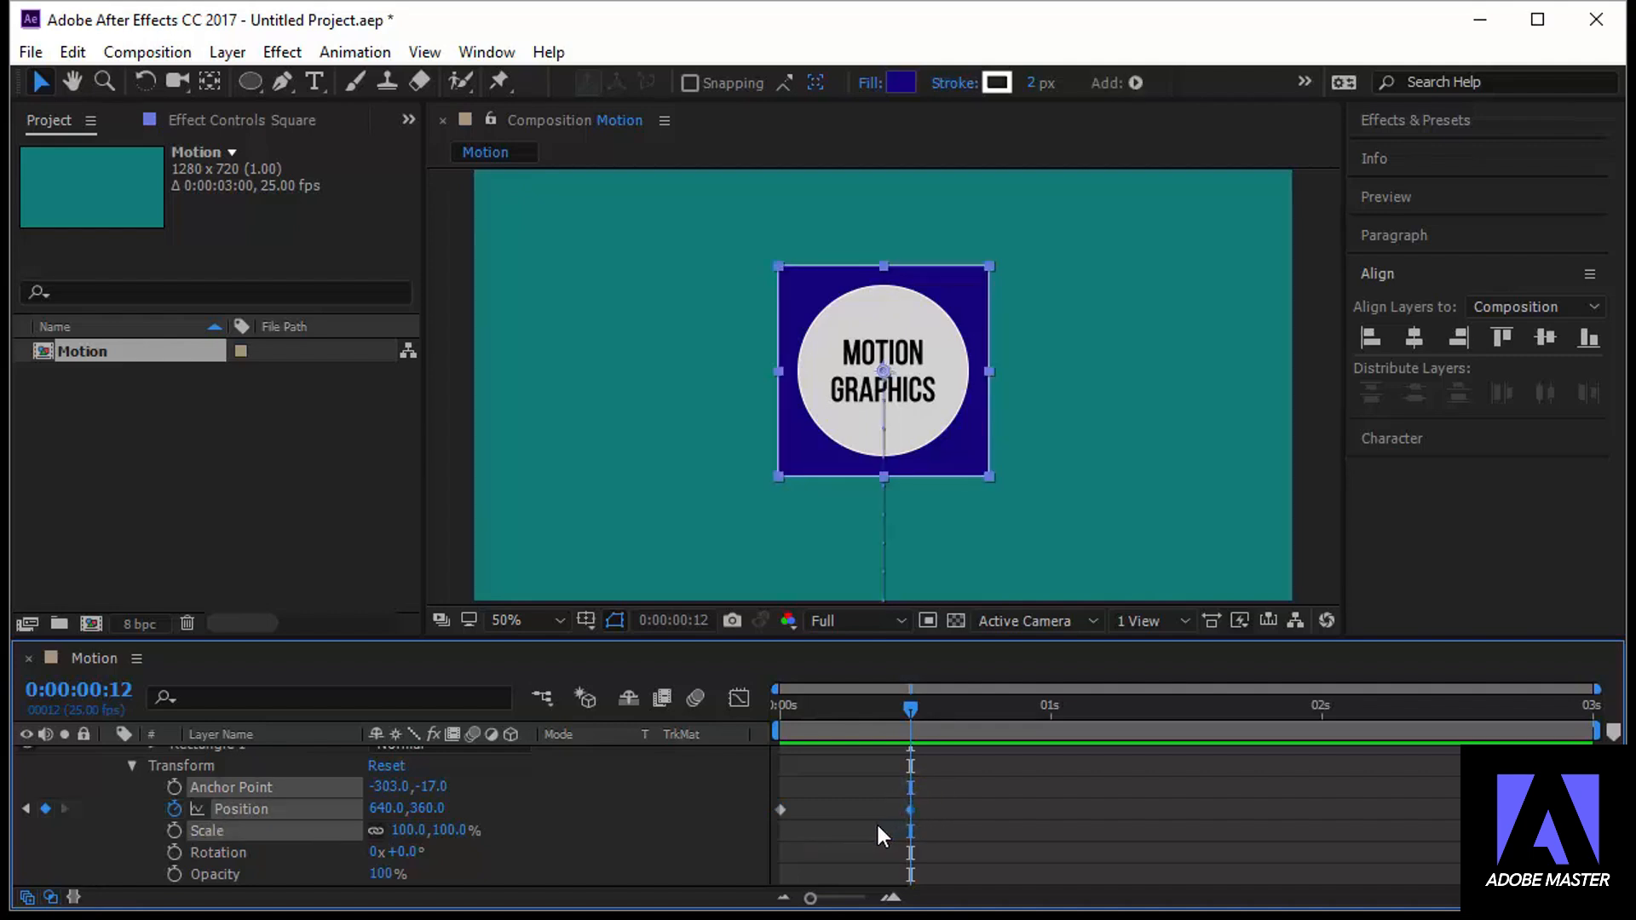
pyautogui.moveTo(913, 707); pyautogui.dragTo(719, 738)
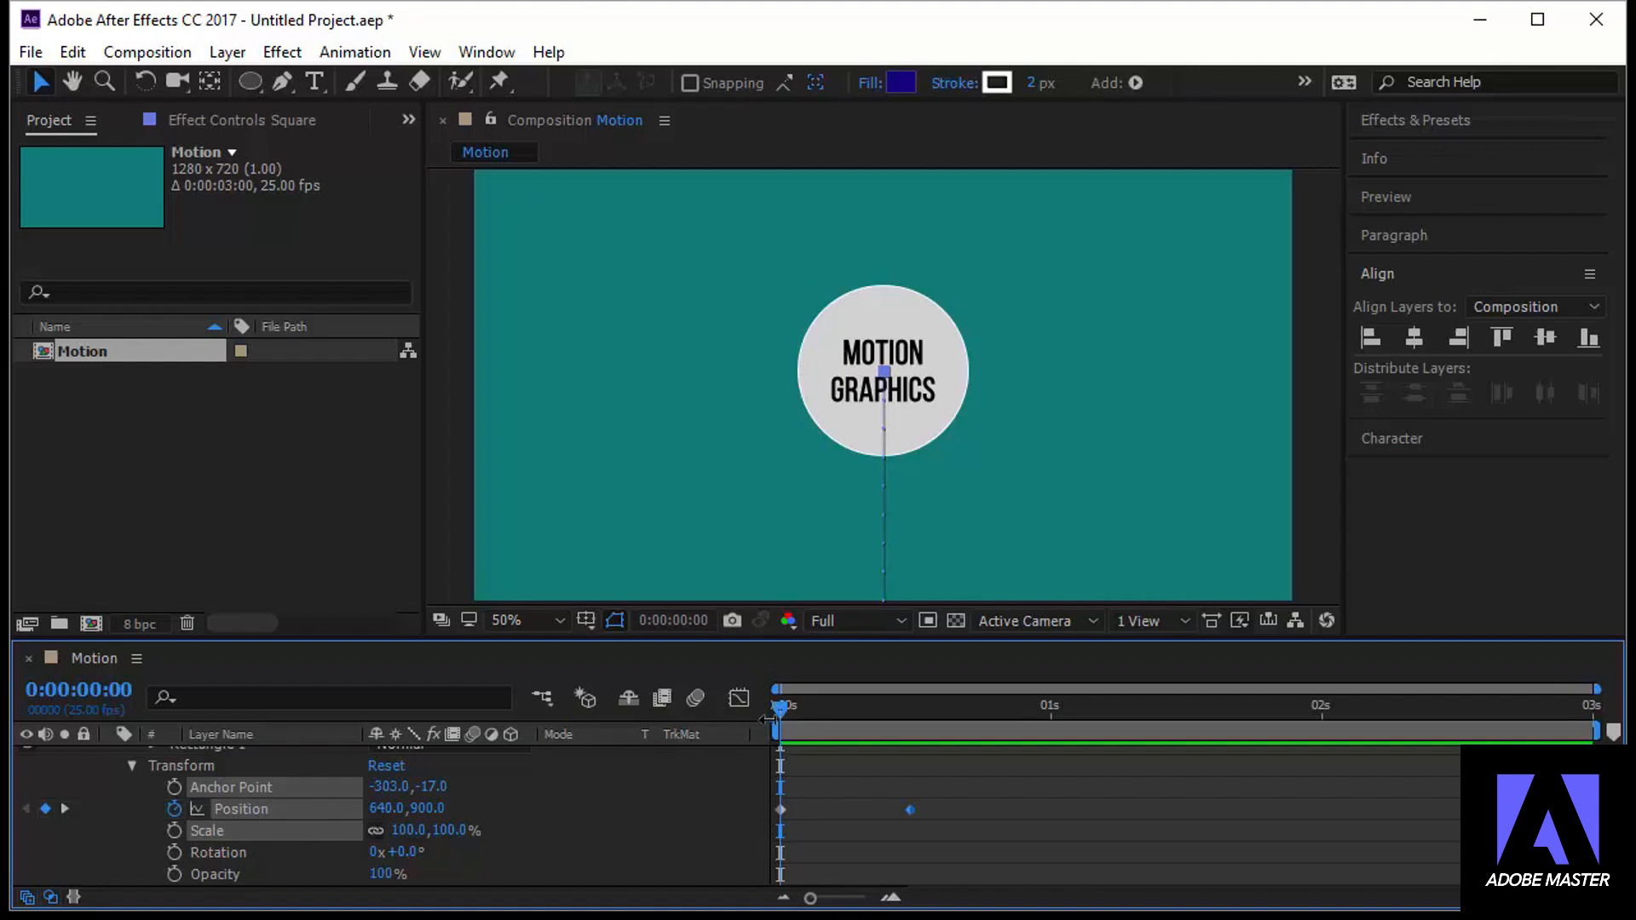
pyautogui.moveTo(784, 712); pyautogui.dragTo(909, 750)
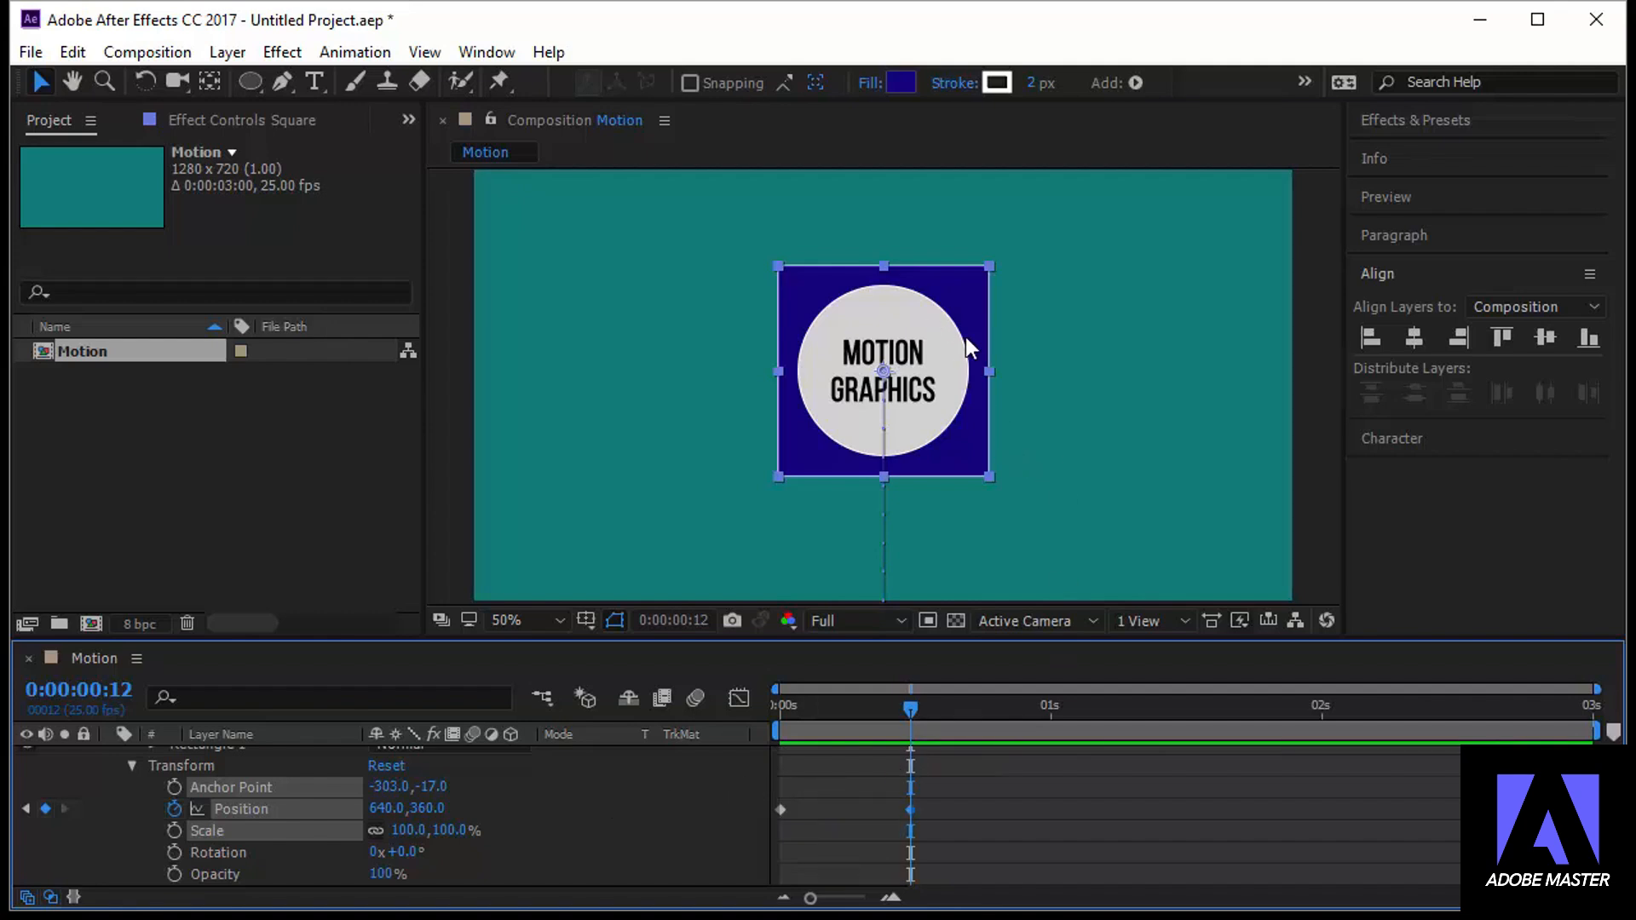
# Add a Scale keyframe to the Circle layer at 0:00:00:12 and set its scale to 0% at 0:00:00:00
pyautogui.scroll(5, 416, 846)
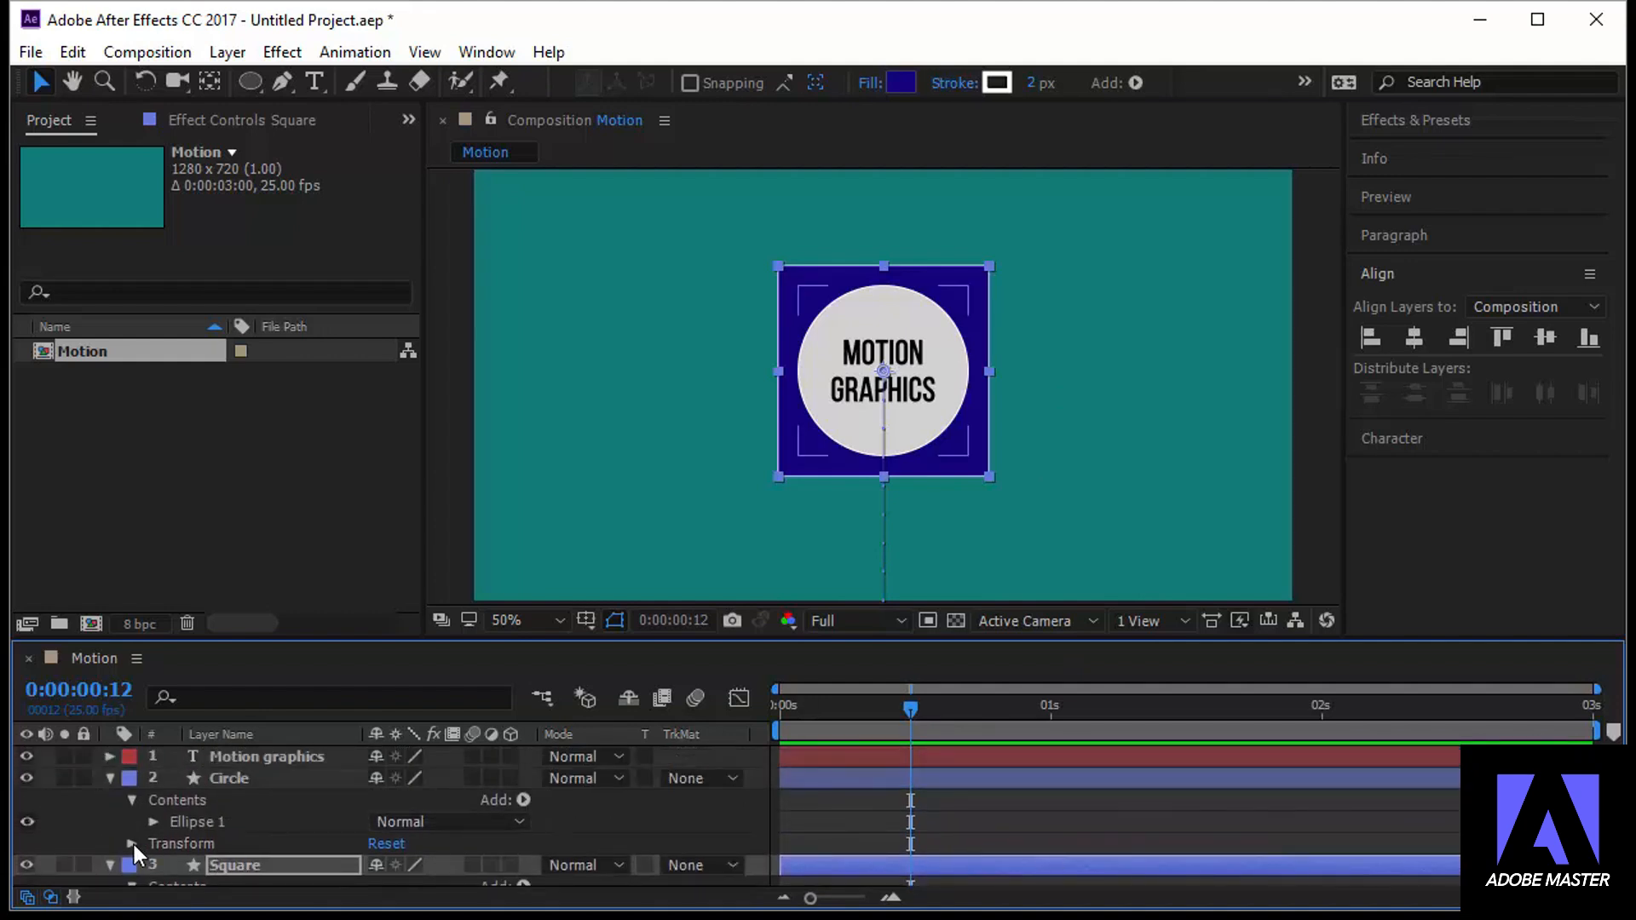
pyautogui.click(132, 844)
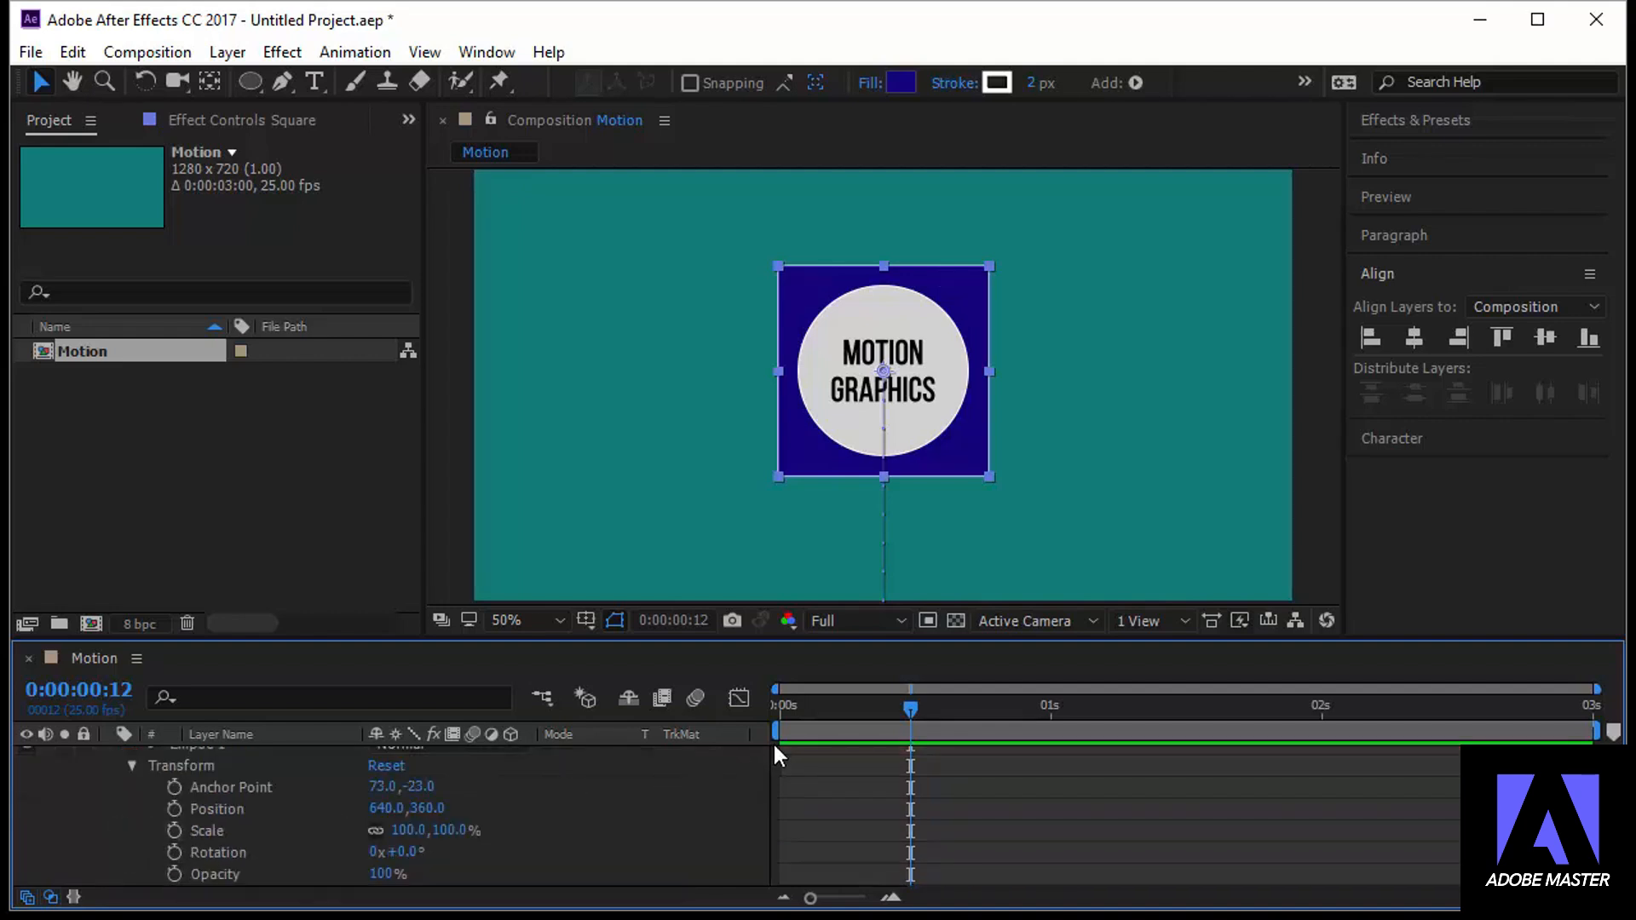
pyautogui.click(175, 830)
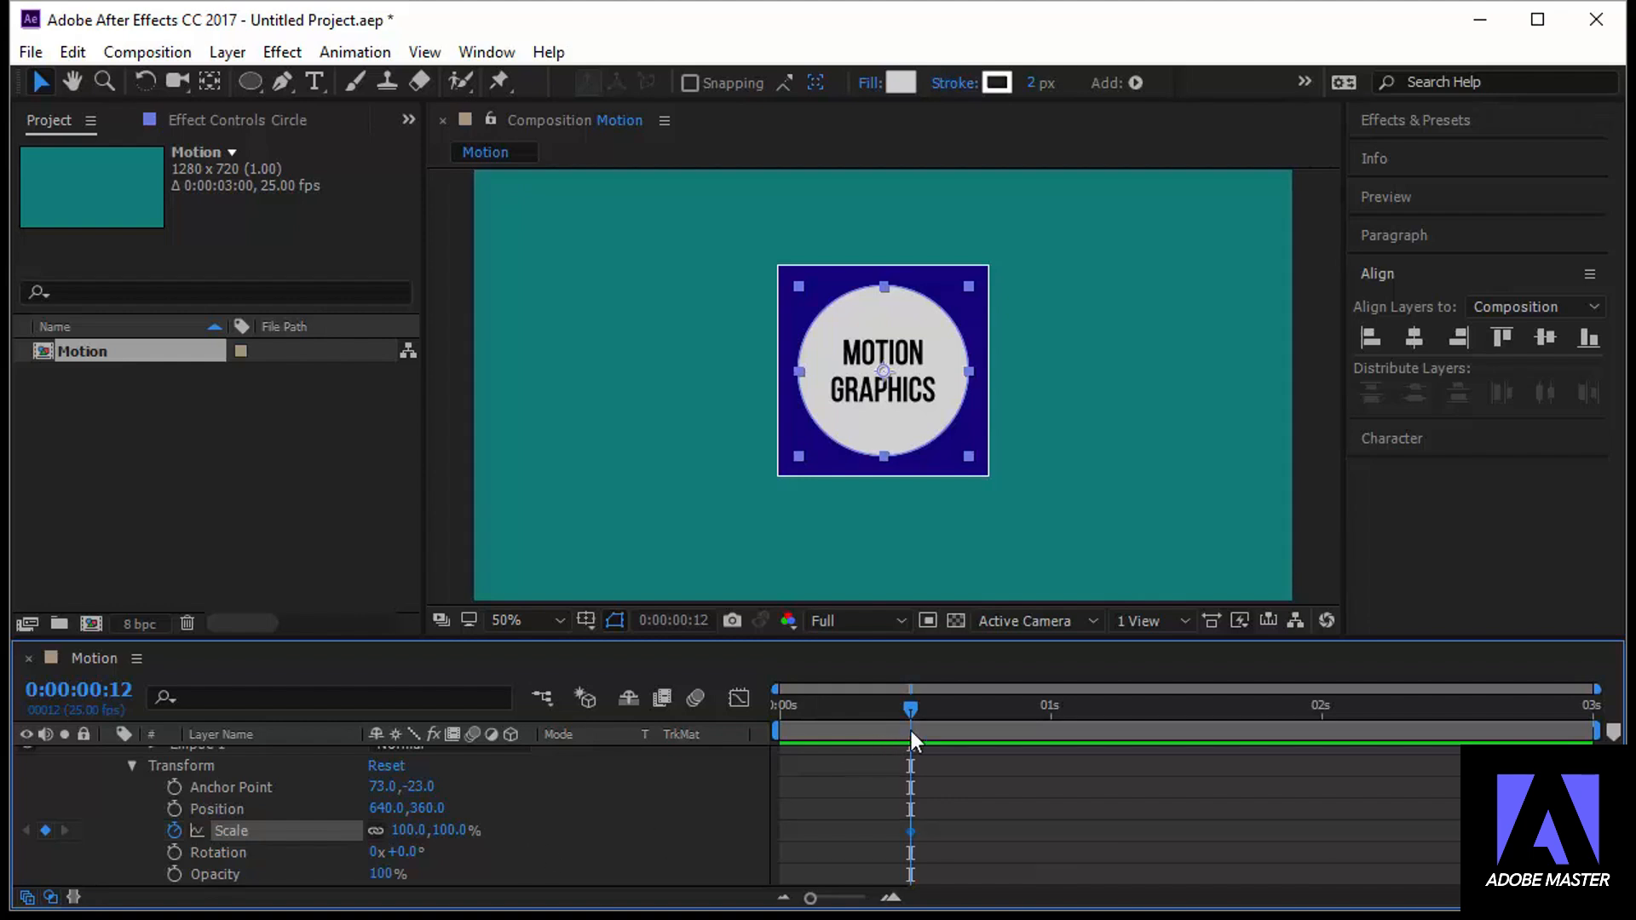
pyautogui.moveTo(908, 711); pyautogui.dragTo(769, 729)
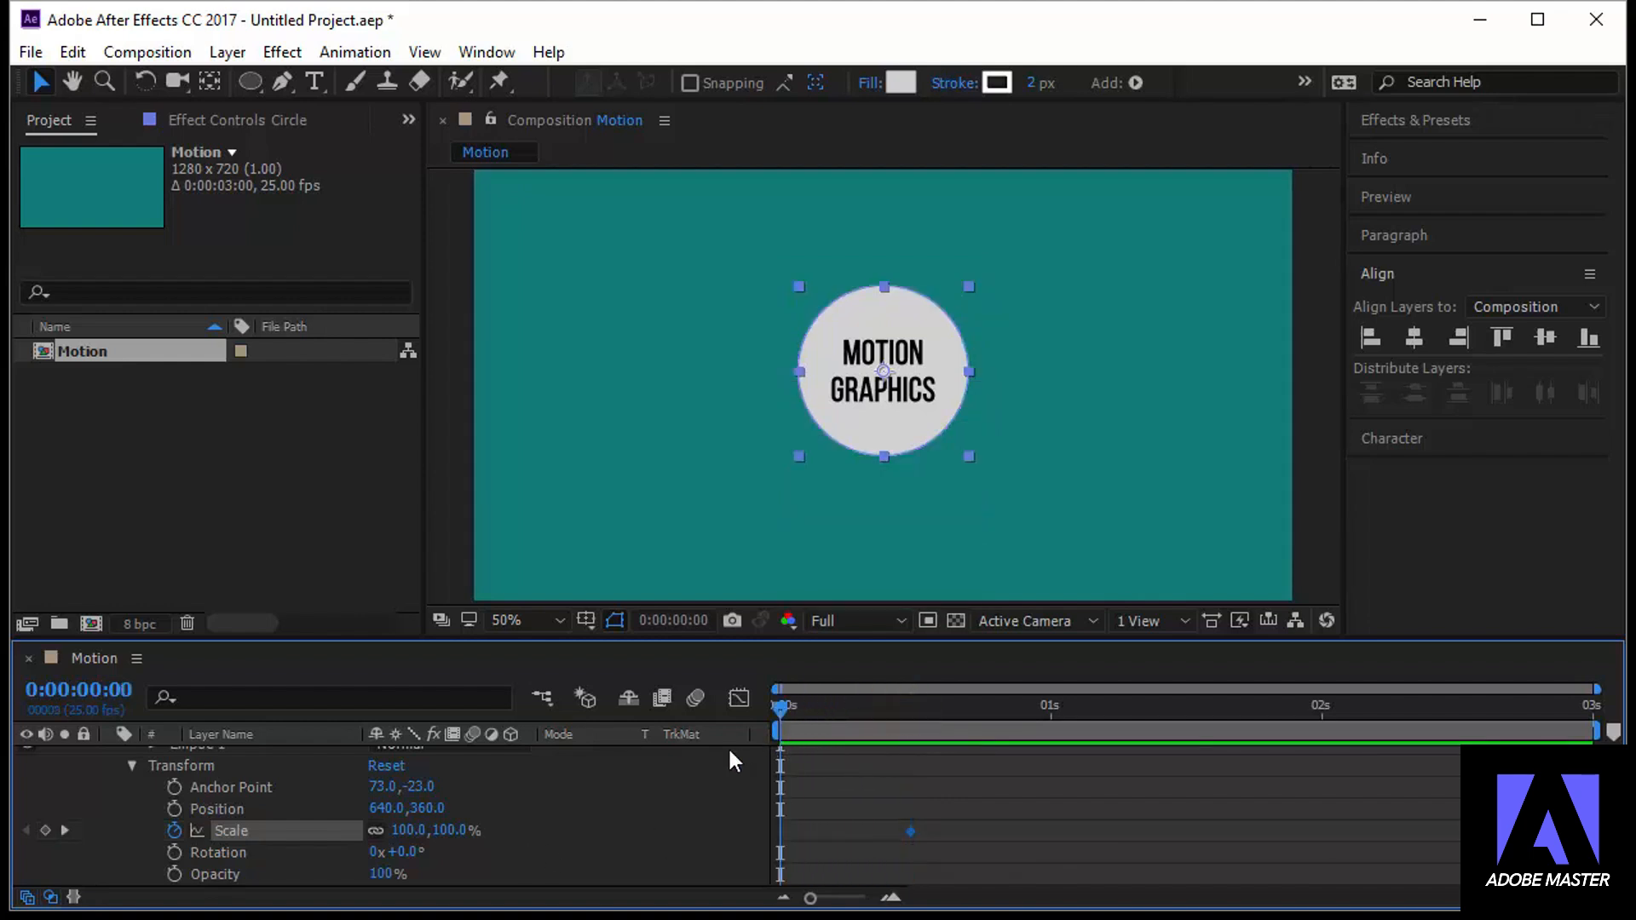
pyautogui.click(407, 830)
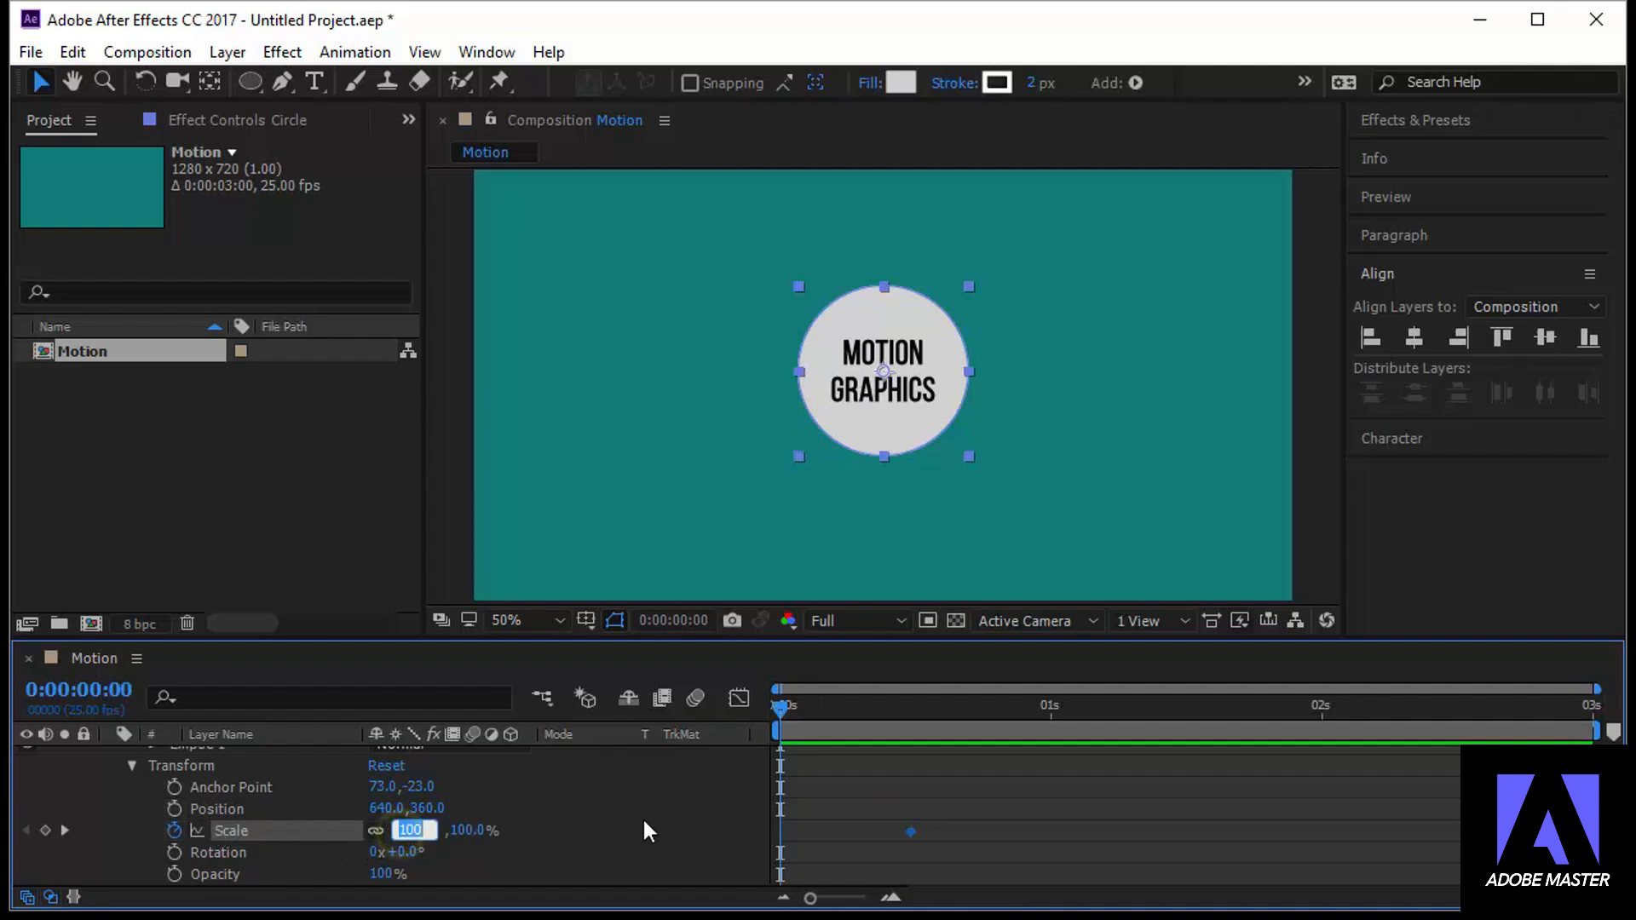
pyautogui.write('0')
pyautogui.press('Return')
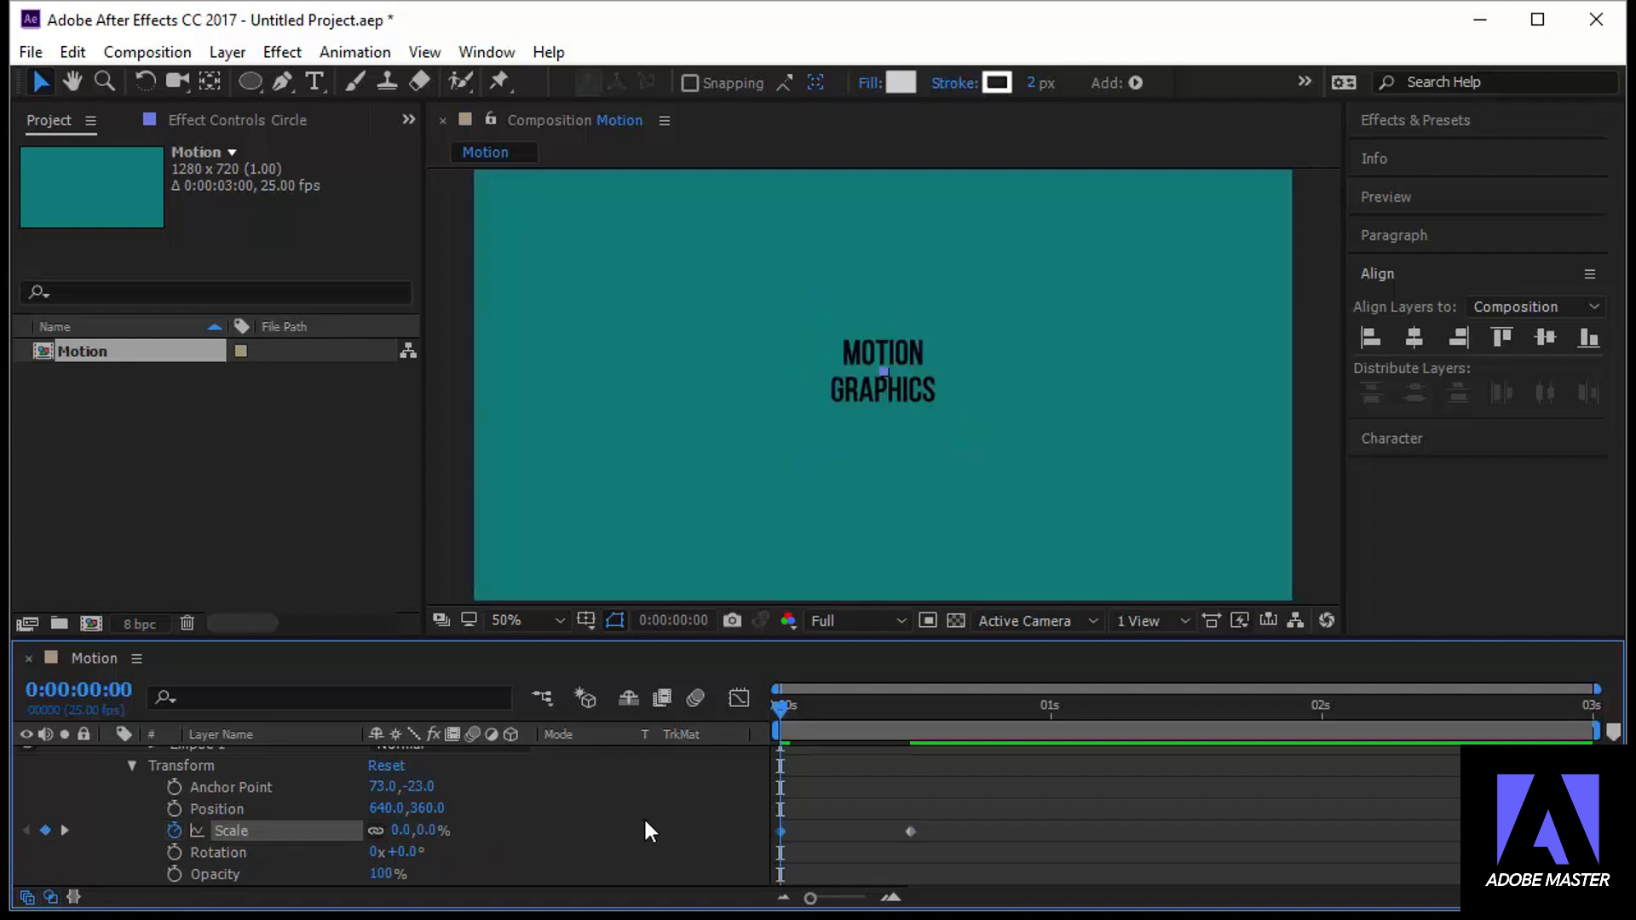
# Add an Opacity keyframe at 100% to the Motion graphics text layer at 0:00:00:12
pyautogui.moveTo(775, 708); pyautogui.dragTo(904, 757)
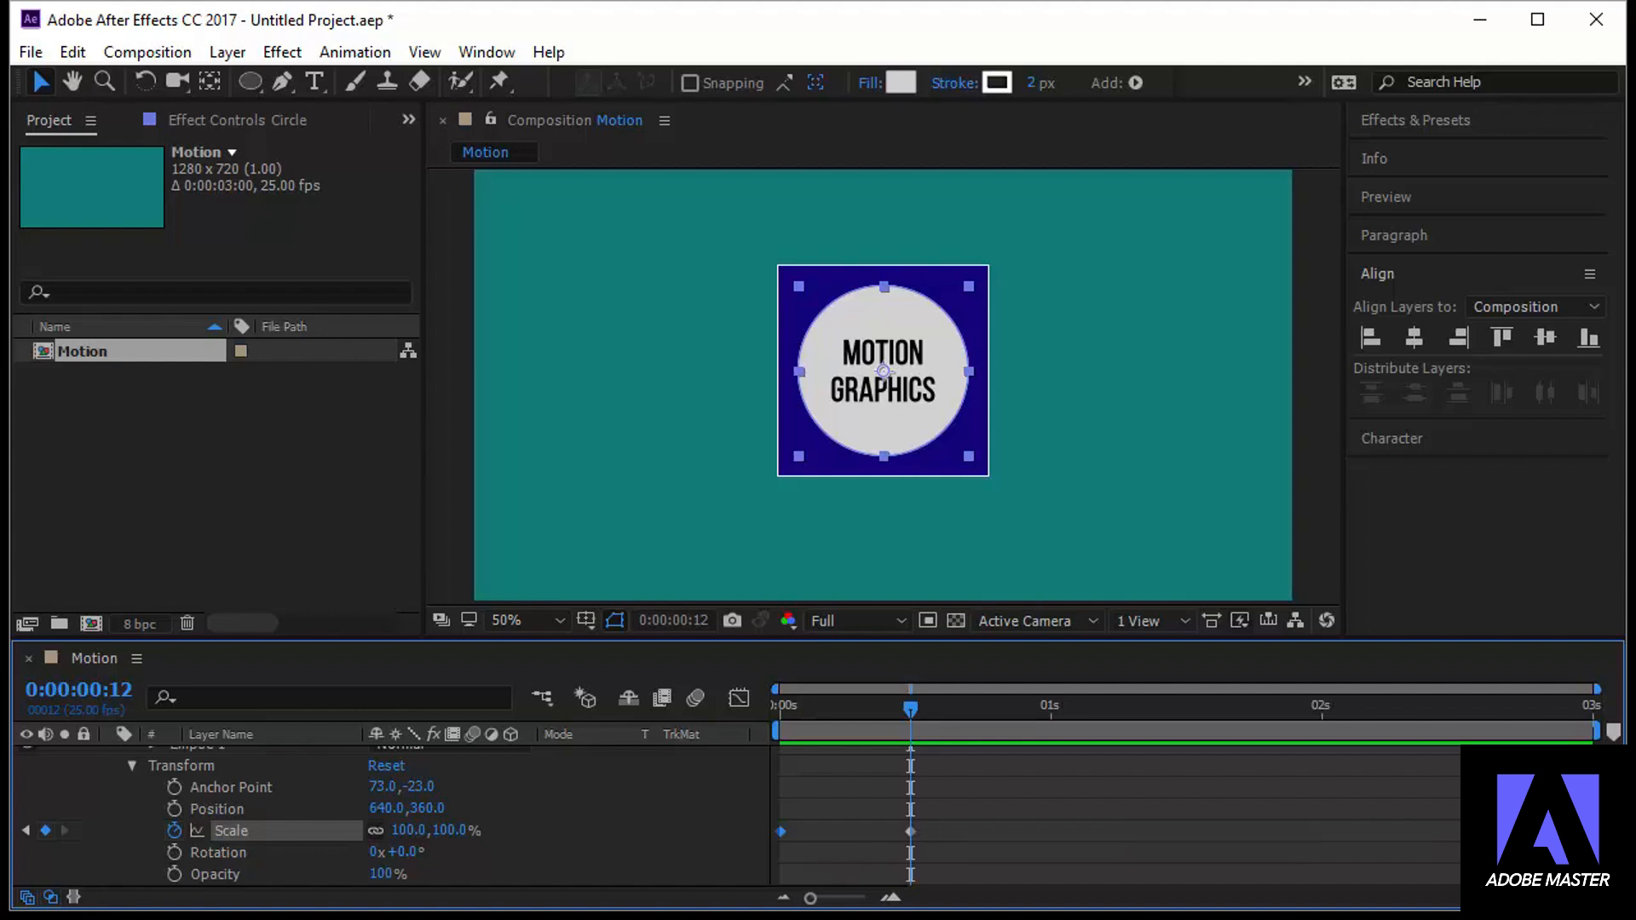
pyautogui.scroll(2, 810, 777)
pyautogui.click(304, 758)
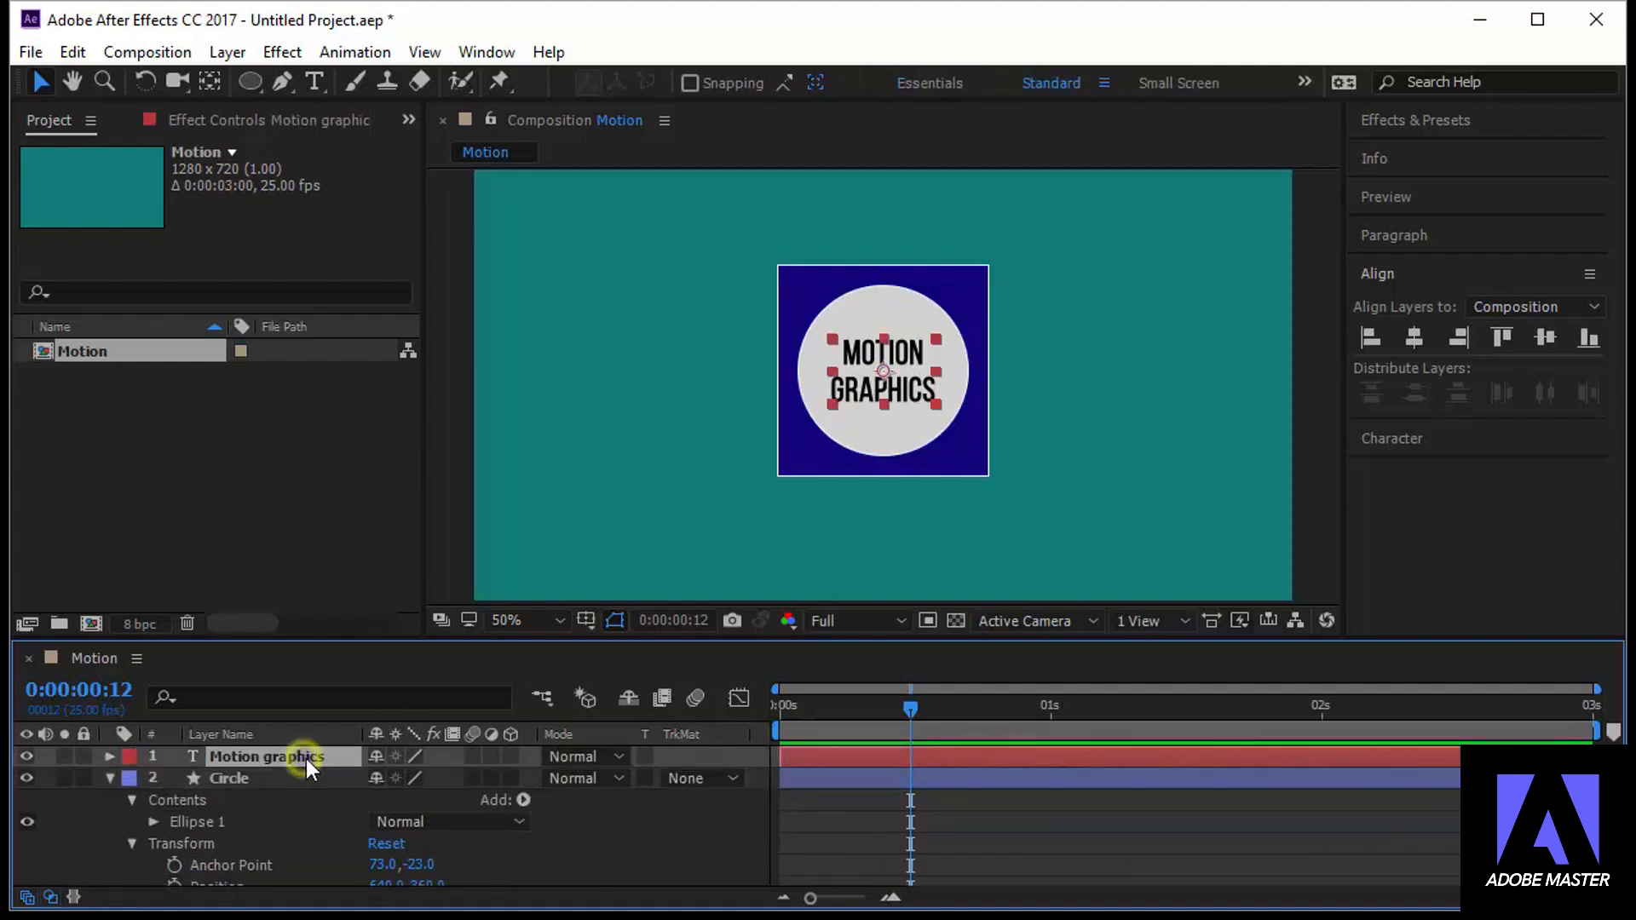
pyautogui.click(109, 755)
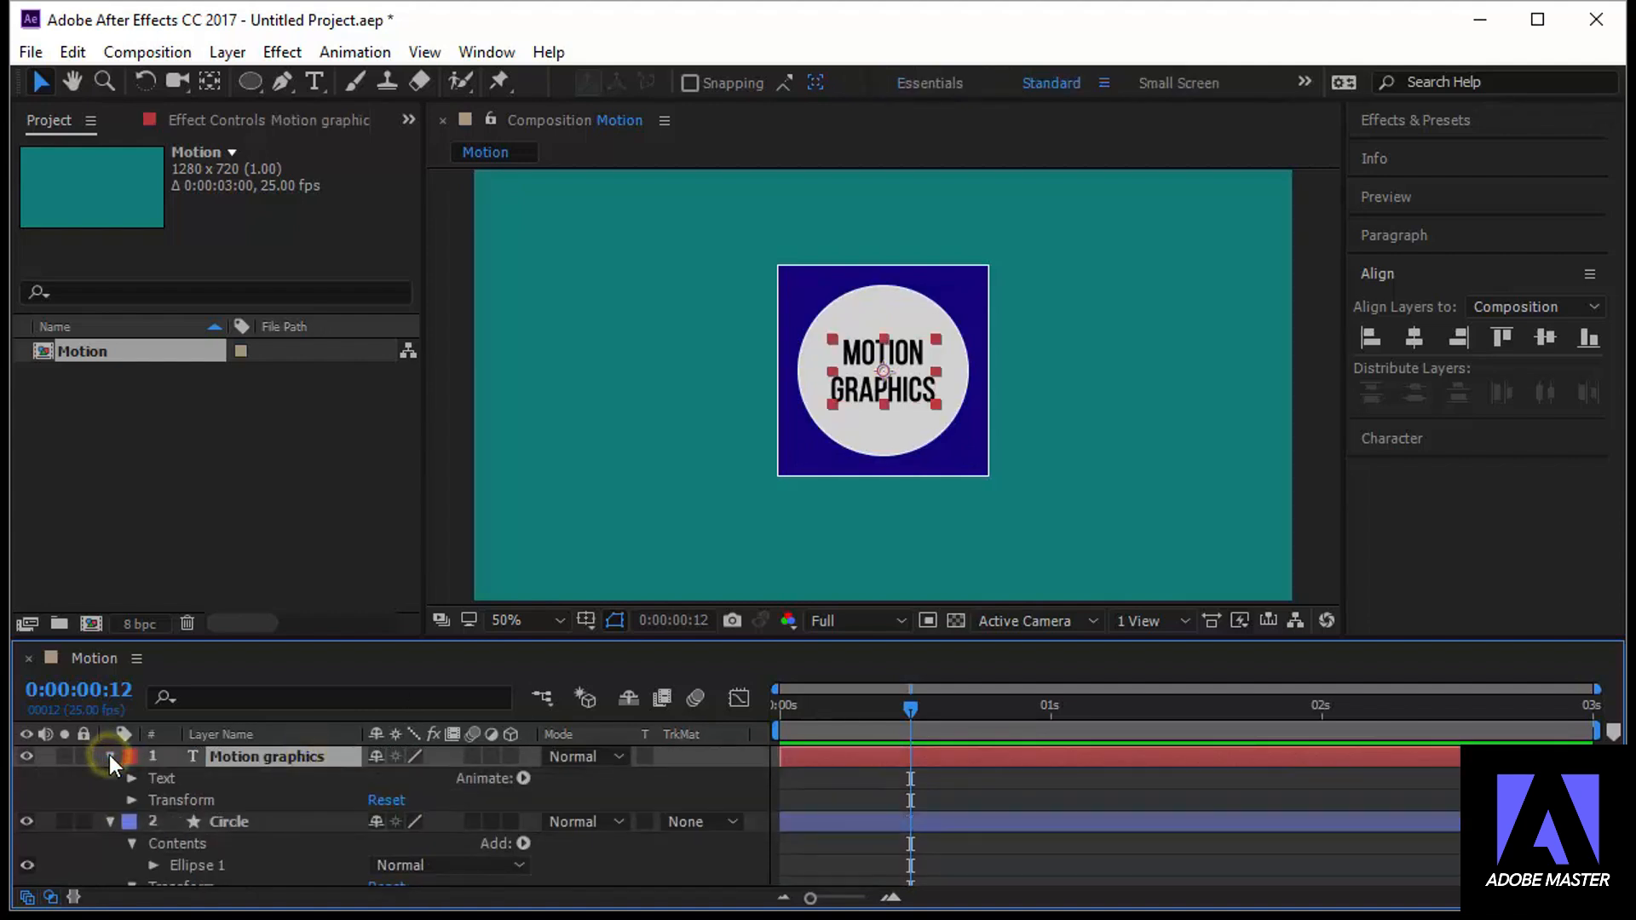
pyautogui.click(130, 799)
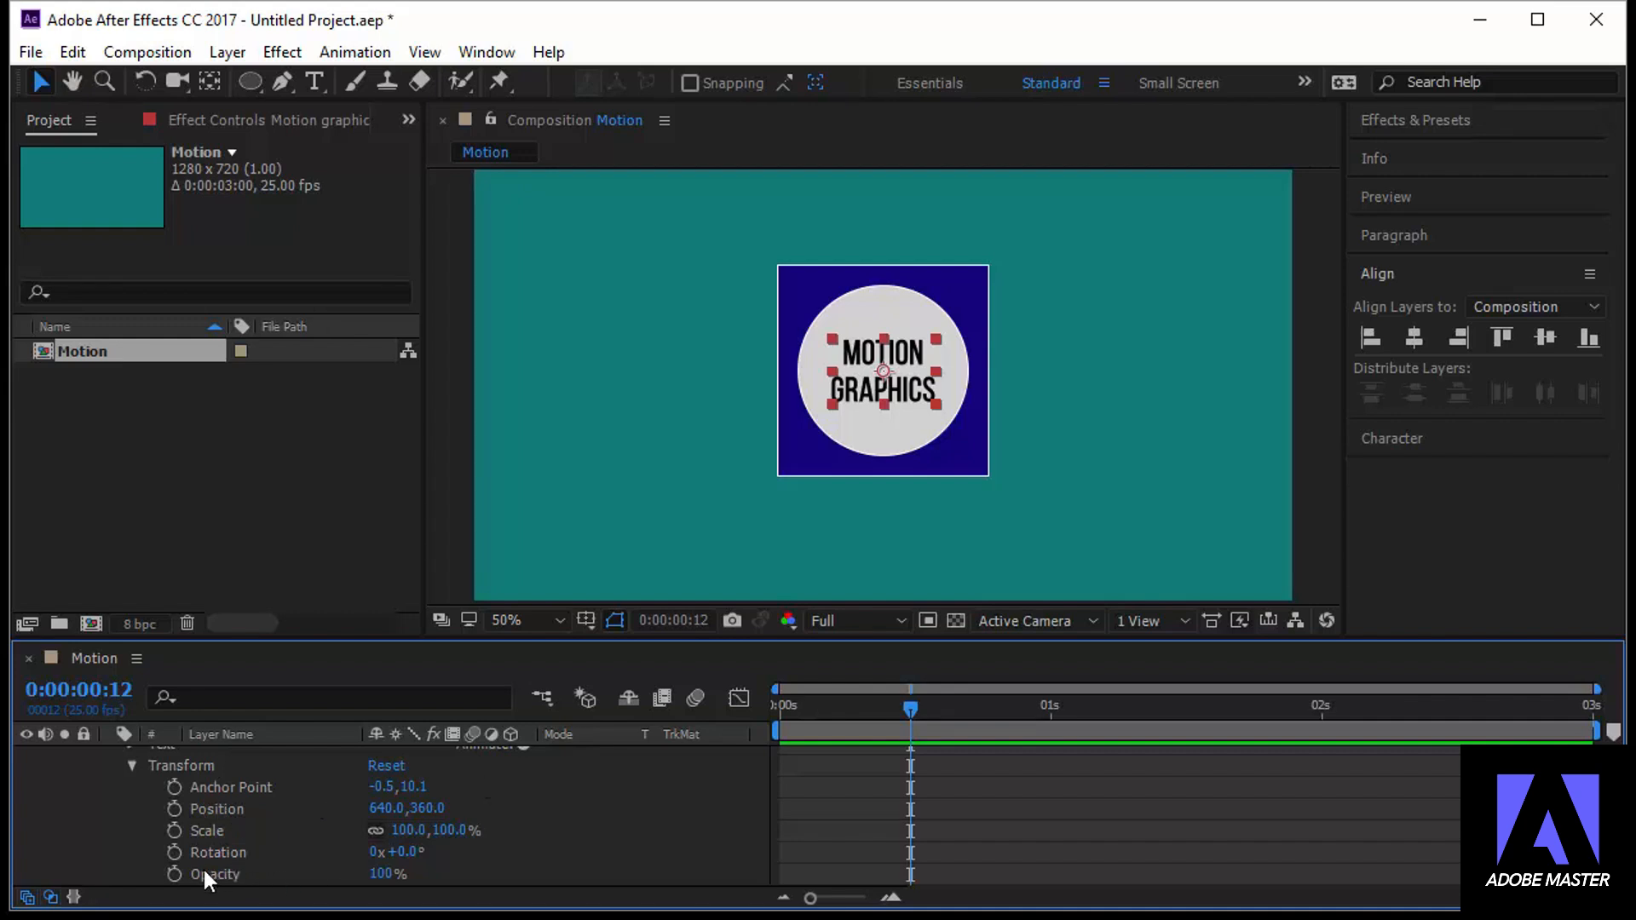
pyautogui.click(175, 872)
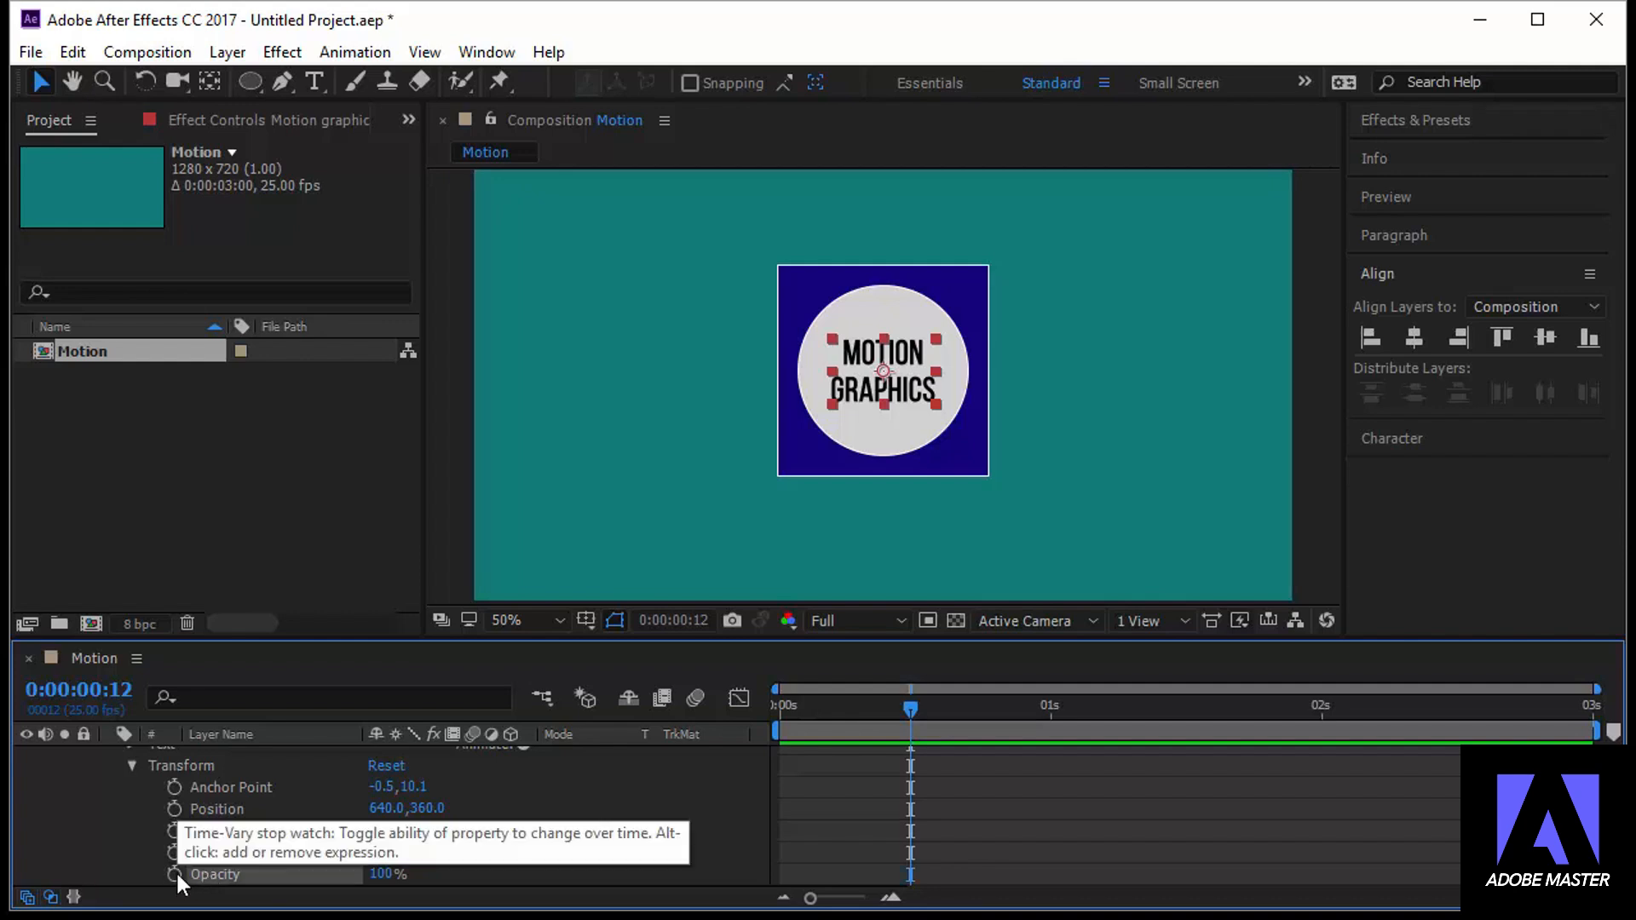
pyautogui.click(175, 873)
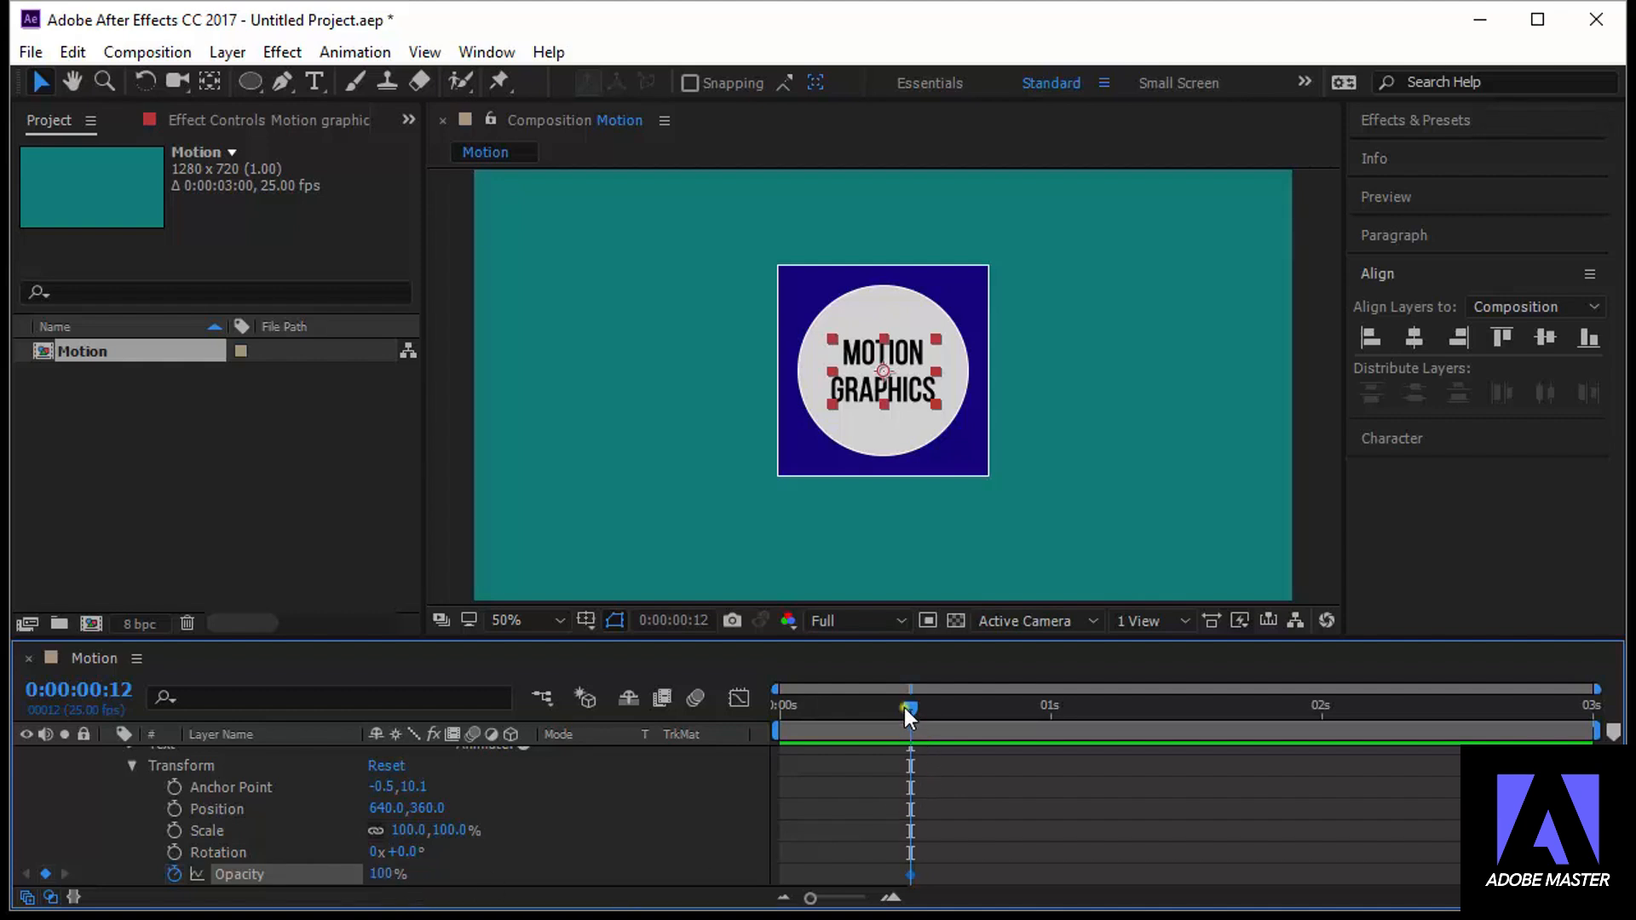
# At 0:00:00:00, set the Motion graphics text layer's Opacity to 0%
pyautogui.moveTo(903, 707); pyautogui.dragTo(760, 722)
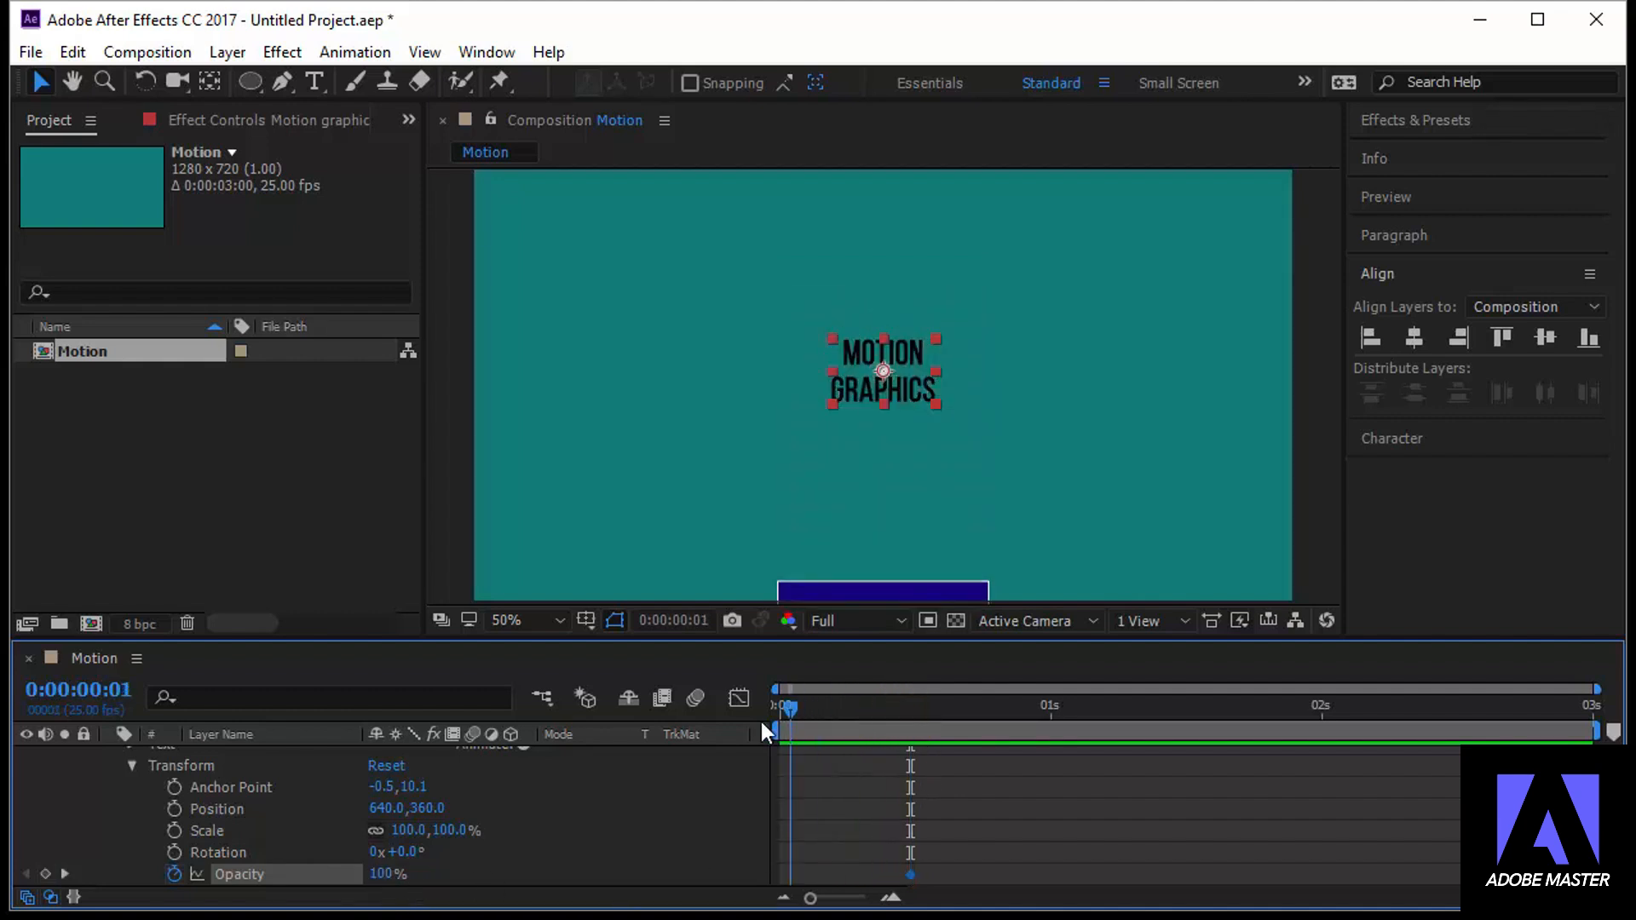
pyautogui.click(385, 874)
pyautogui.write('0')
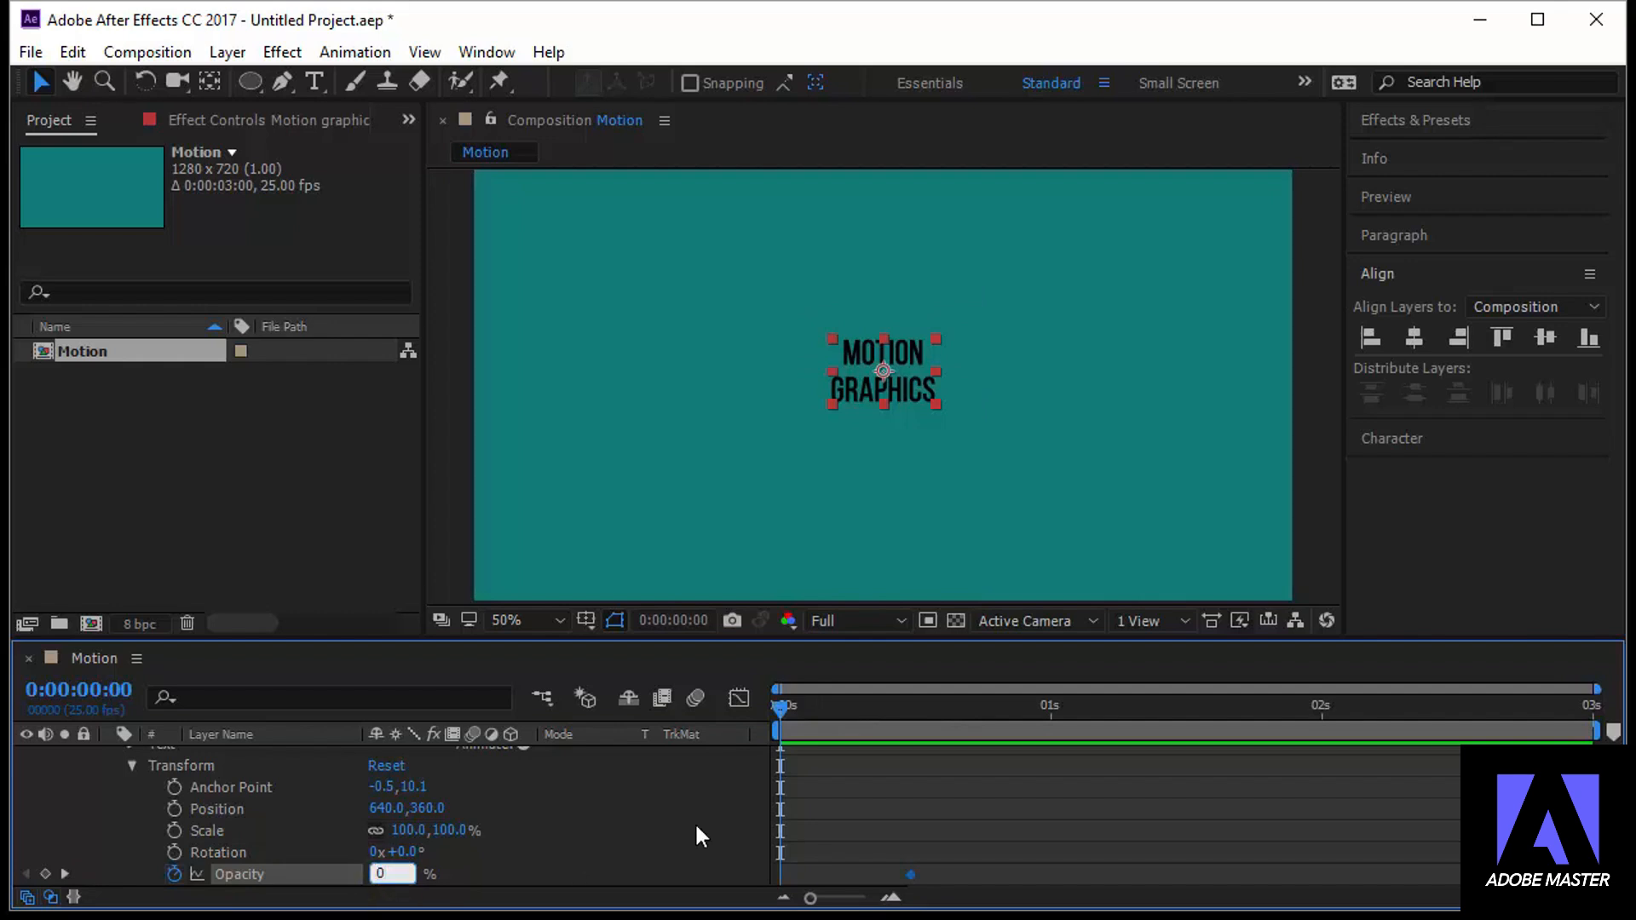
pyautogui.press('Return')
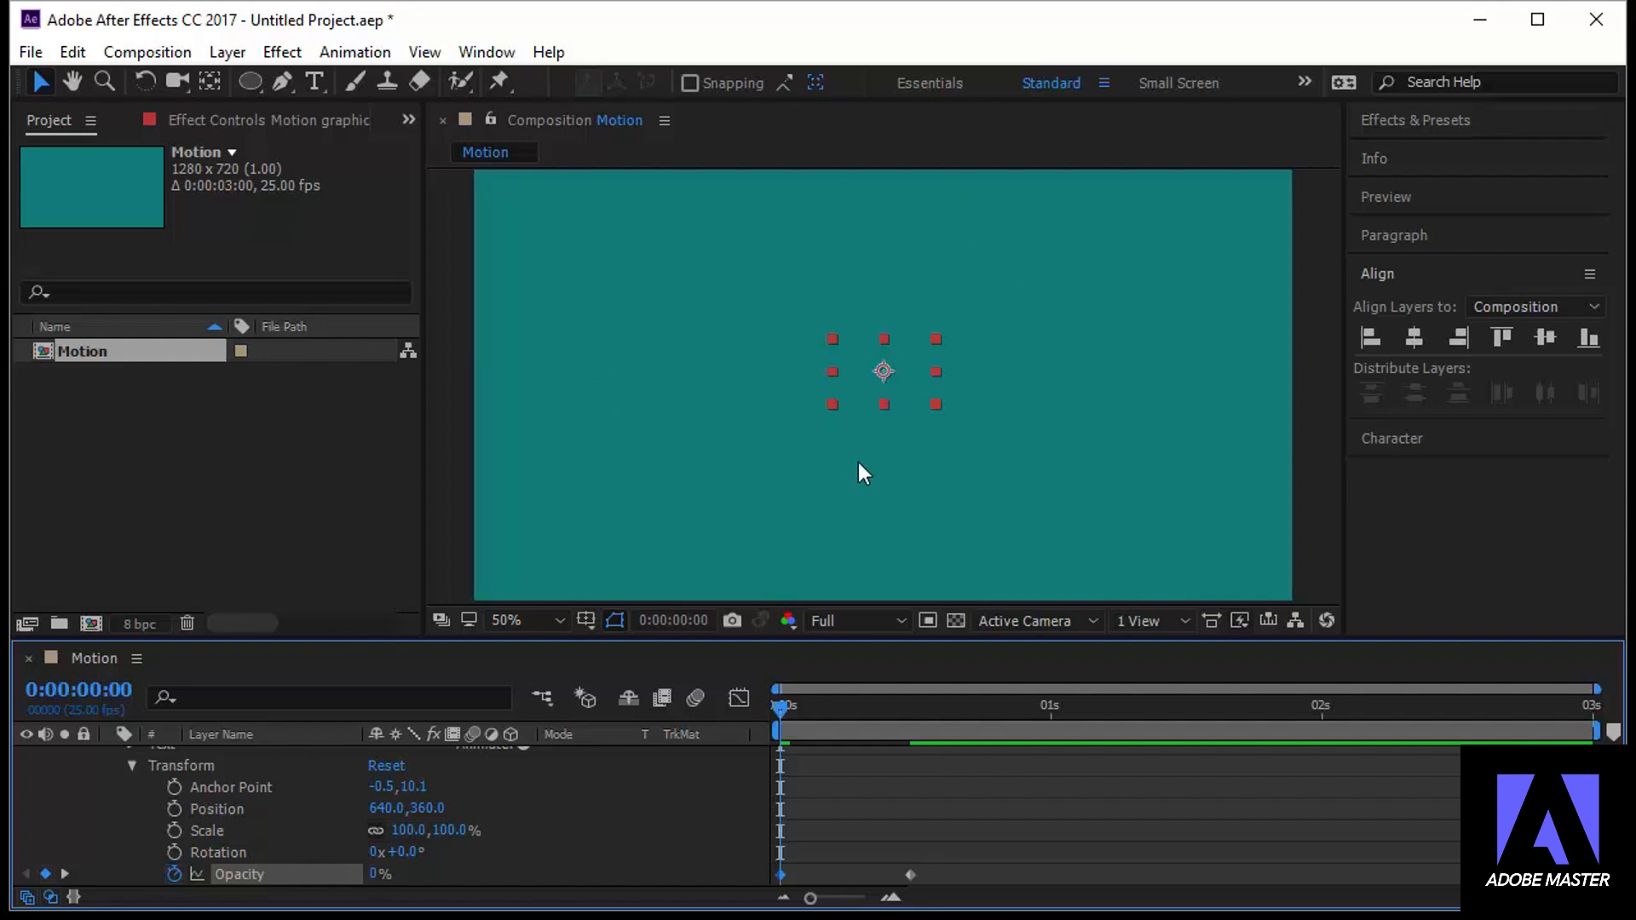
# Play the composition to preview all three layer animations, stop playback and return to 0:00:00:00
pyautogui.click(1448, 197)
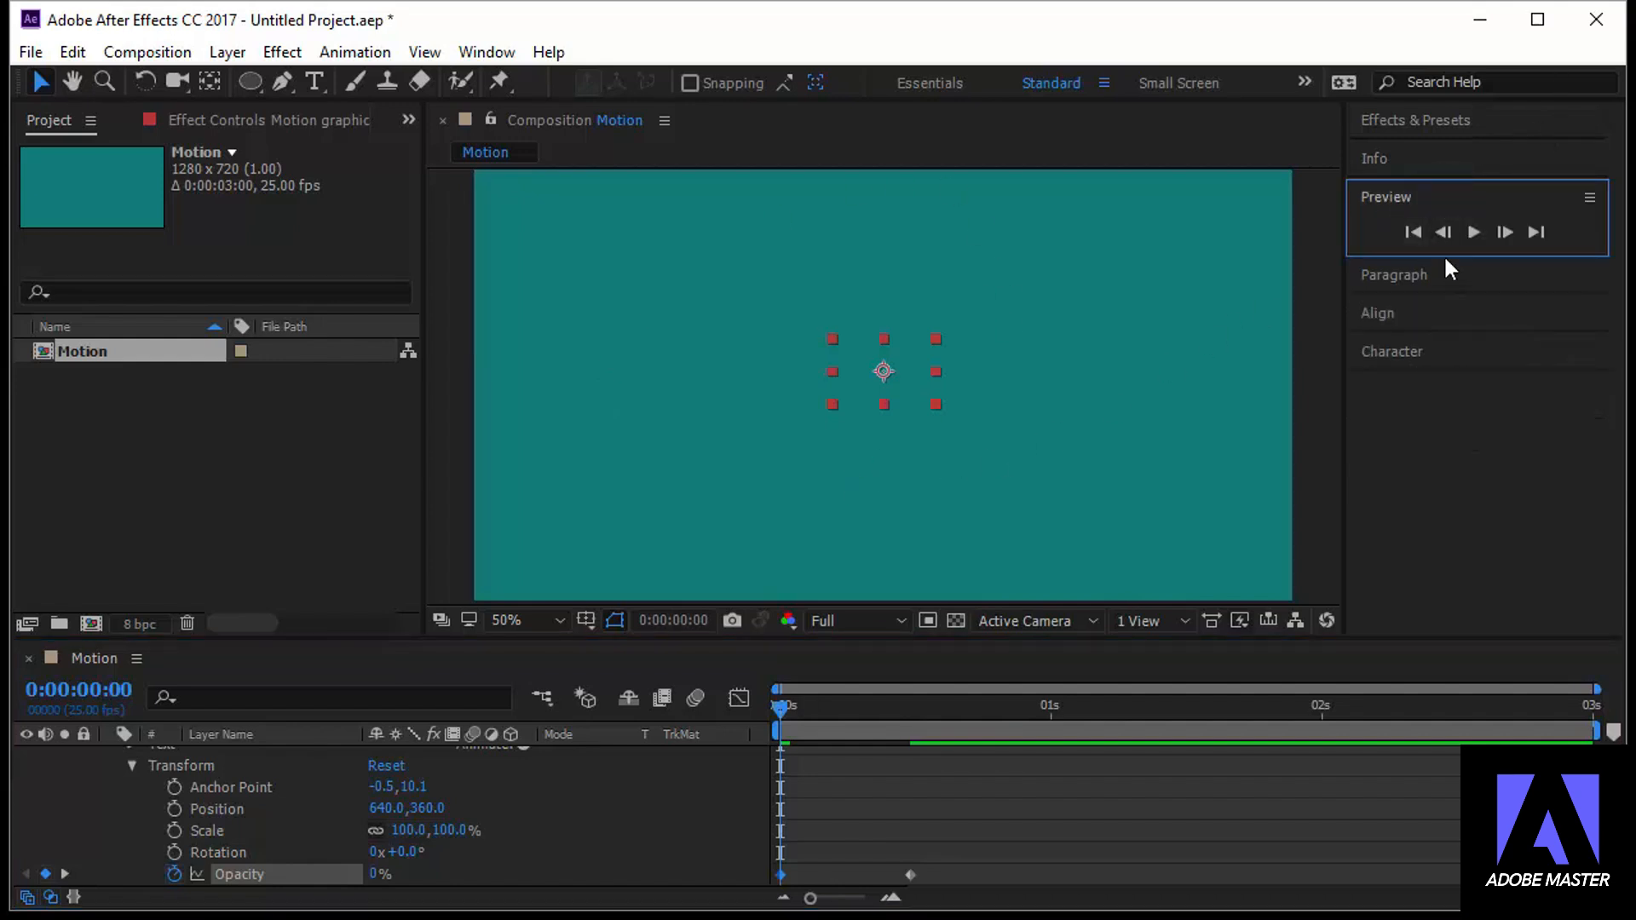
pyautogui.moveTo(1443, 252); pyautogui.dragTo(1534, 254)
pyautogui.click(487, 53)
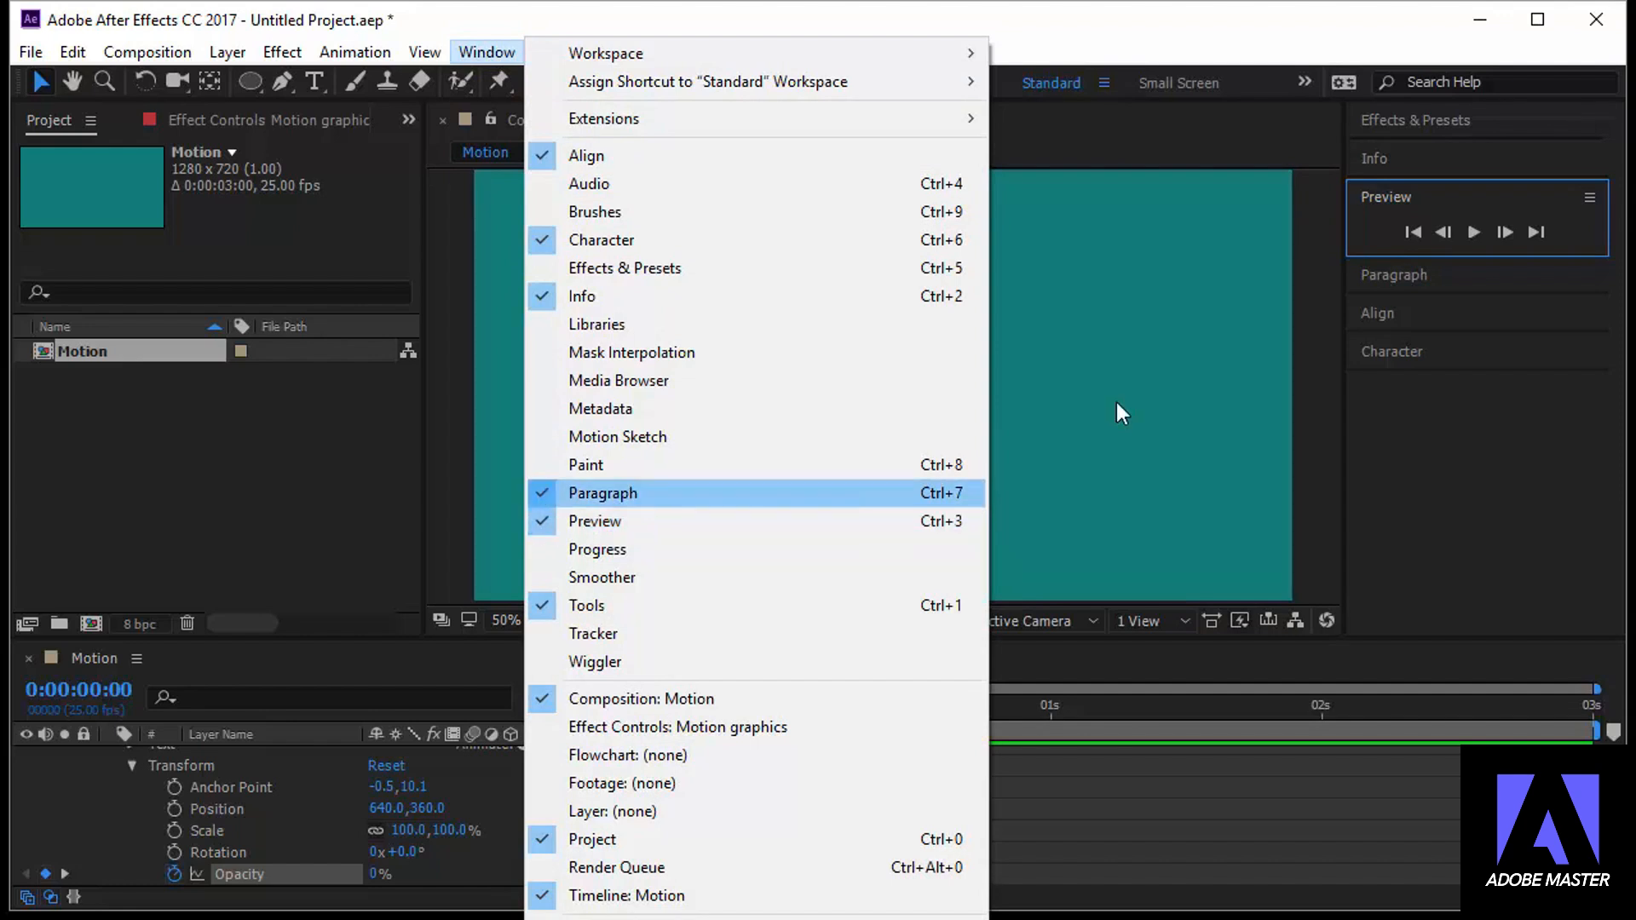
pyautogui.click(1495, 201)
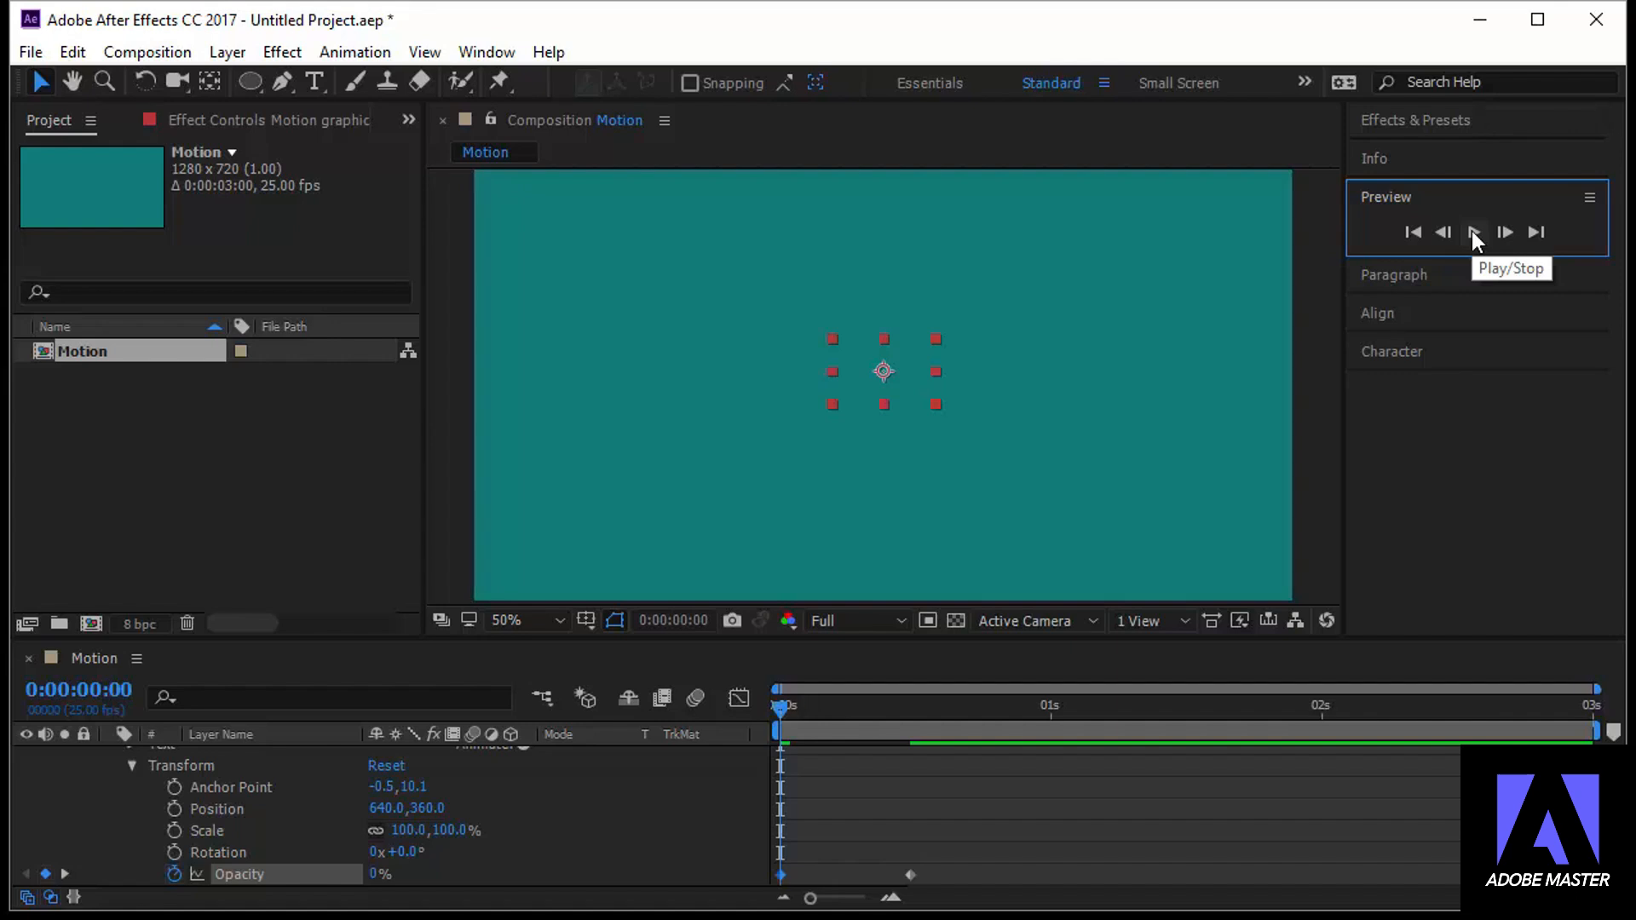
pyautogui.click(1471, 231)
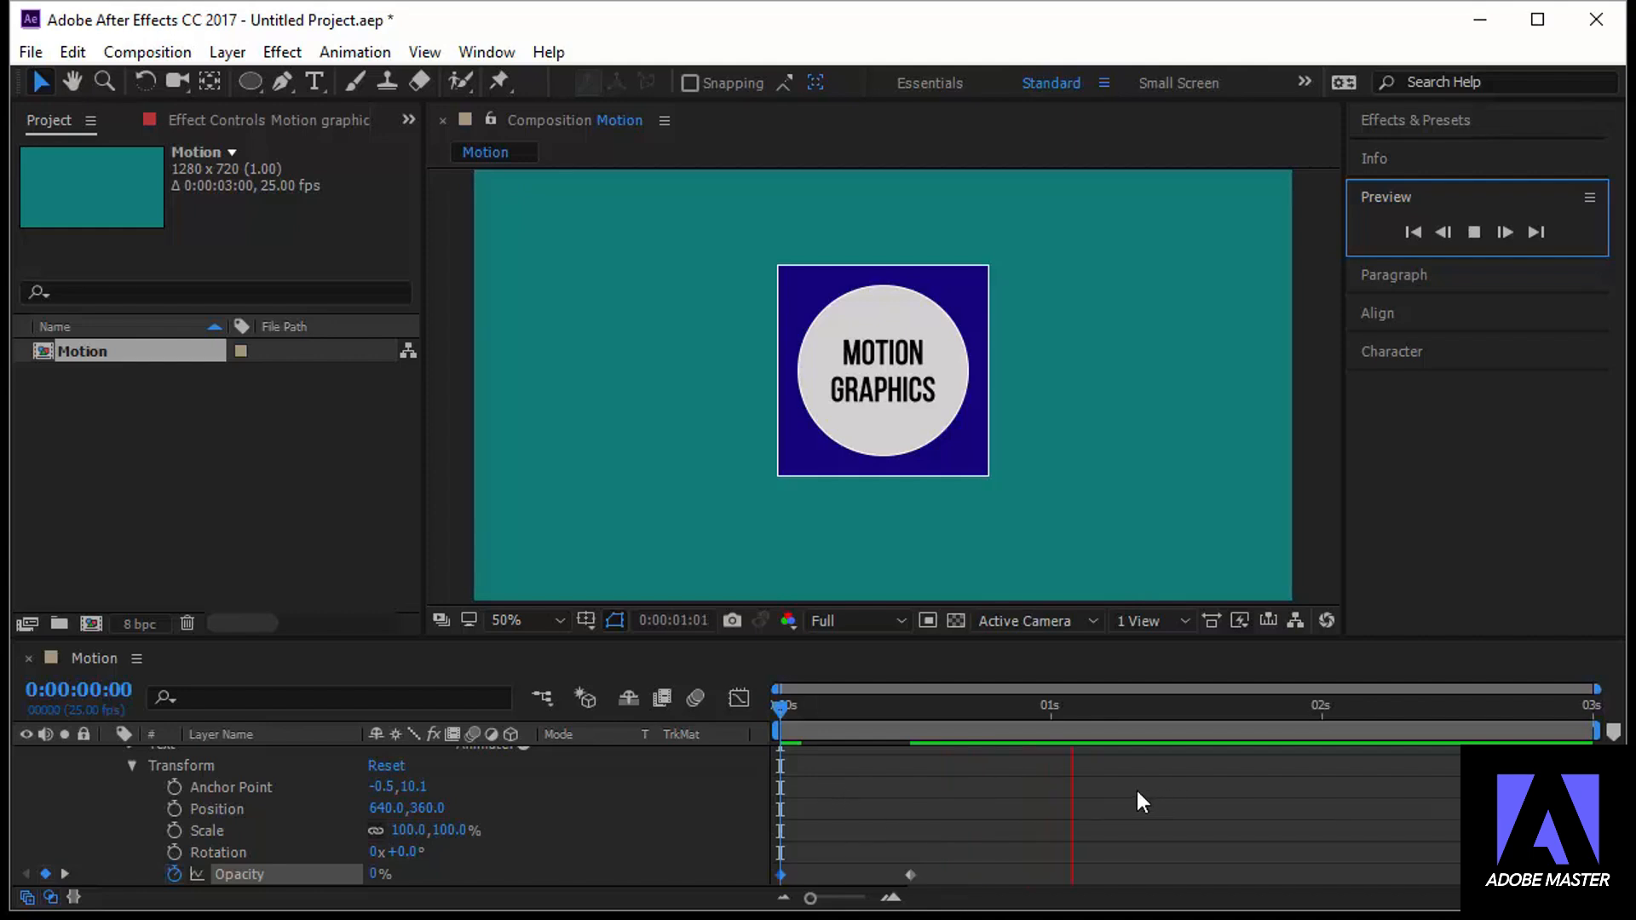
pyautogui.click(1473, 231)
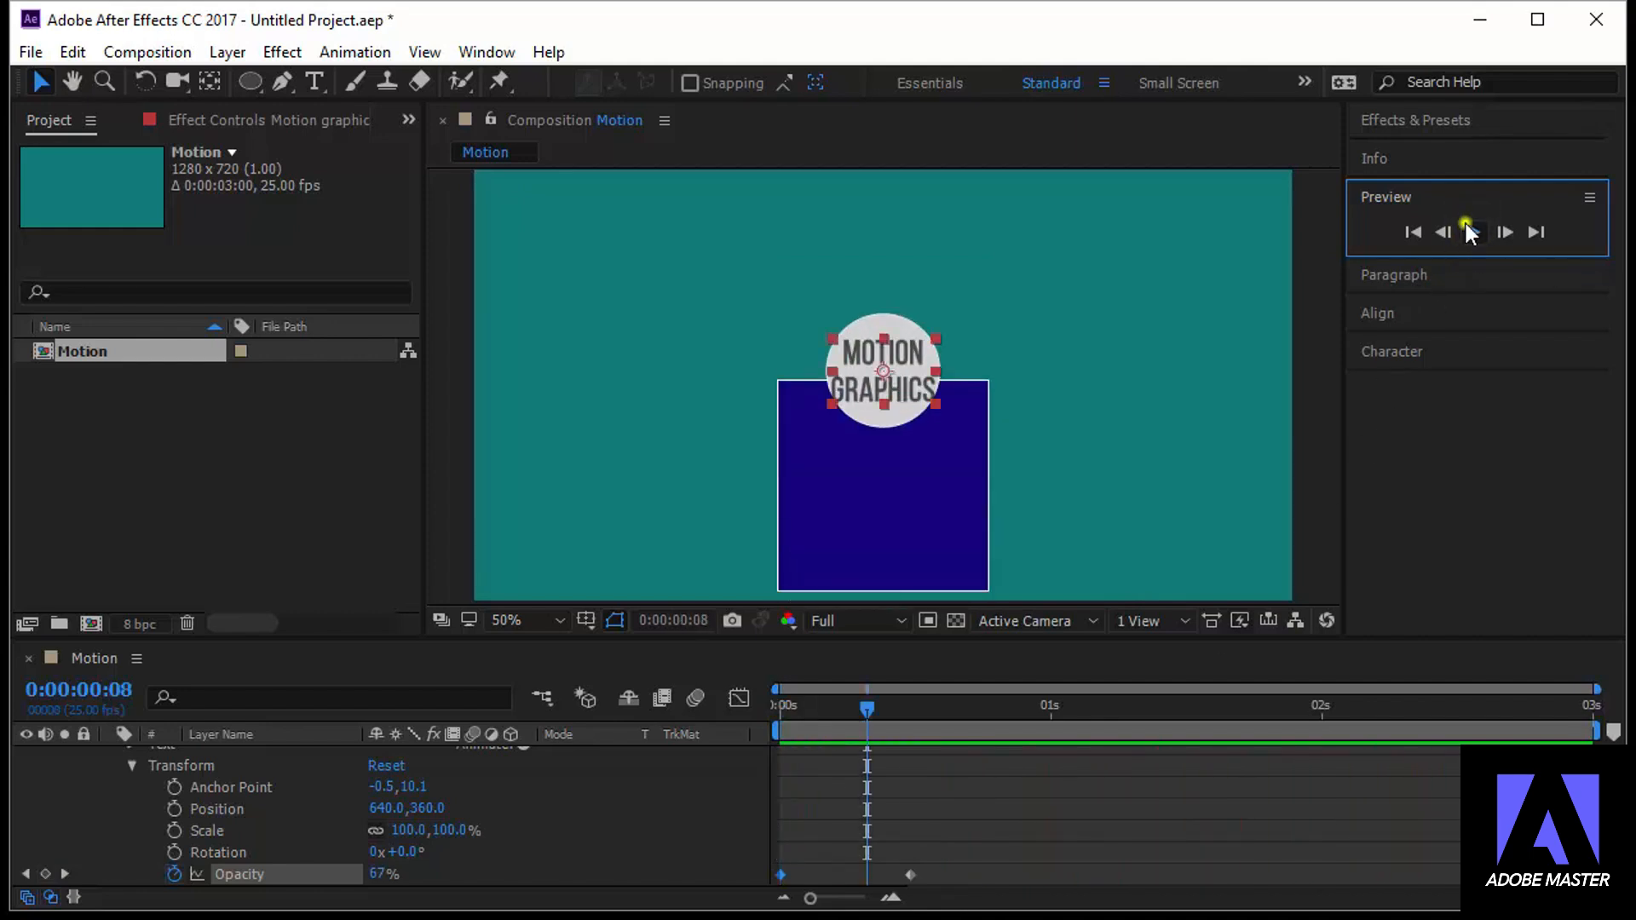
pyautogui.click(1471, 231)
pyautogui.click(868, 705)
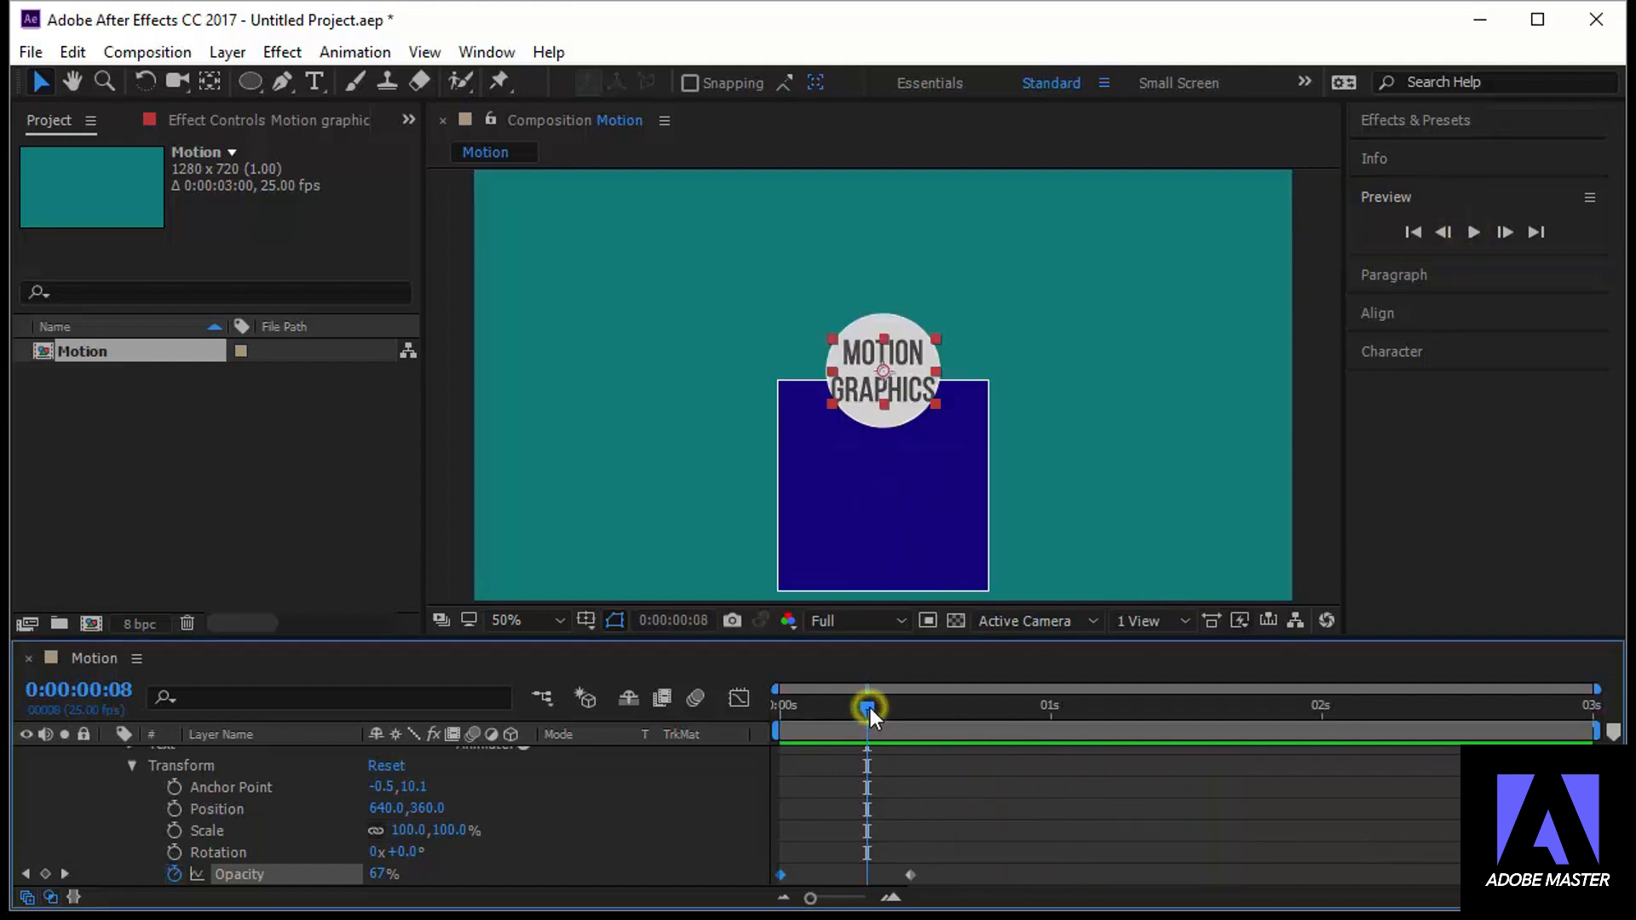
pyautogui.moveTo(865, 707); pyautogui.dragTo(760, 714)
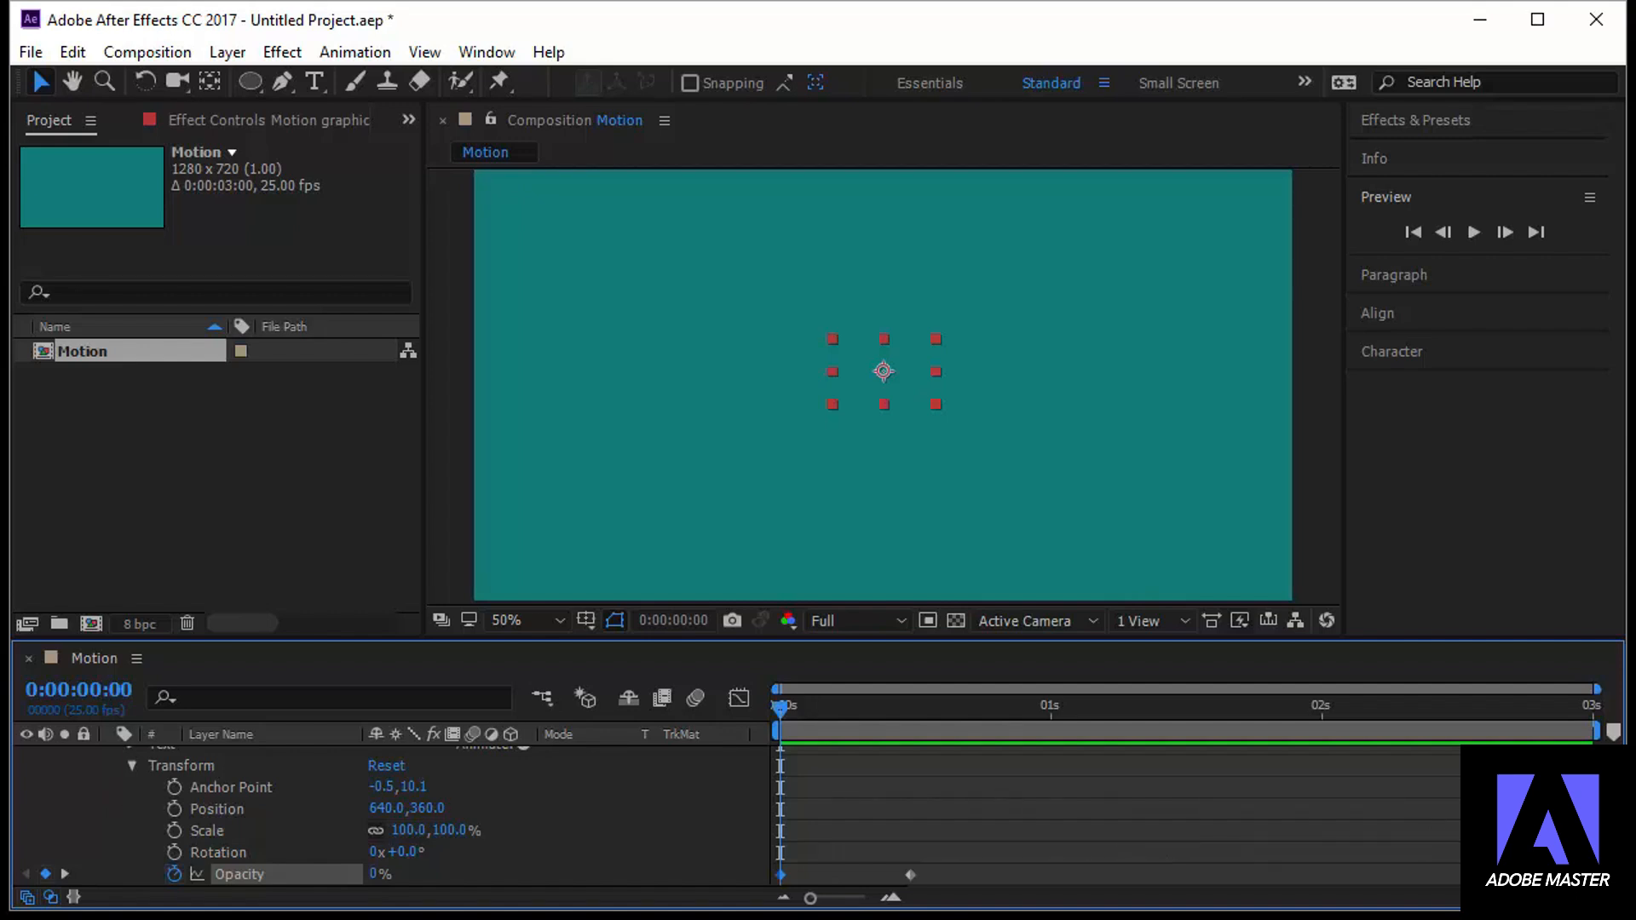
# Collapse the properties of the Motion graphics, Circle and Square layers in the timeline, keeping the current time at 0:00:00:00
pyautogui.scroll(1, 1226, 831)
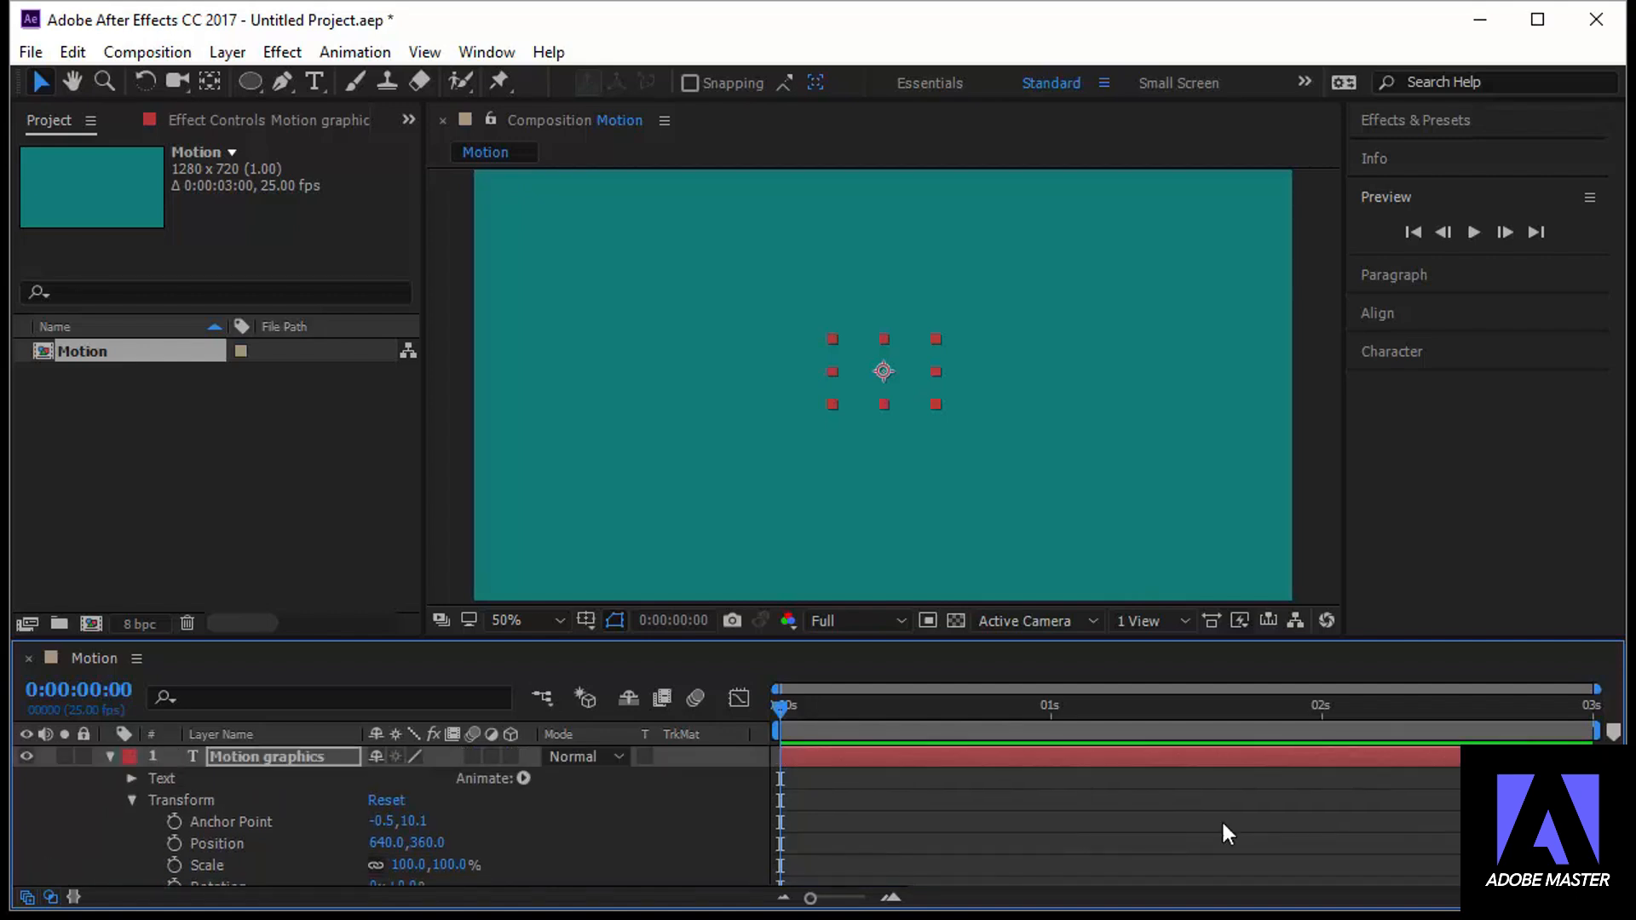
pyautogui.click(111, 759)
pyautogui.click(109, 778)
pyautogui.click(110, 778)
pyautogui.click(111, 800)
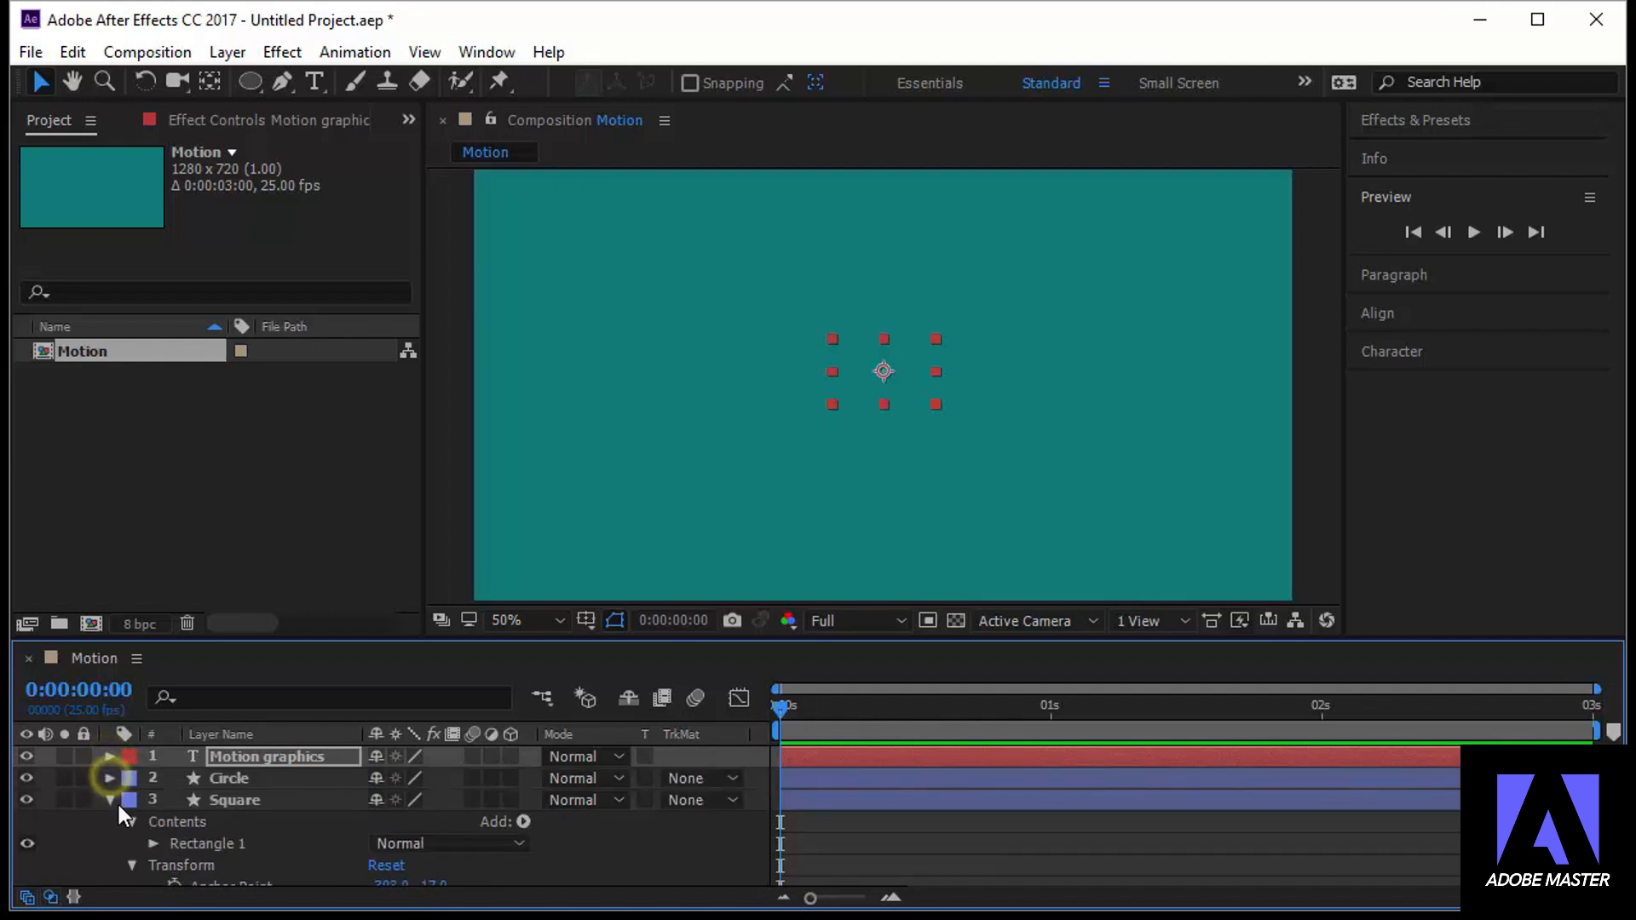
pyautogui.click(111, 801)
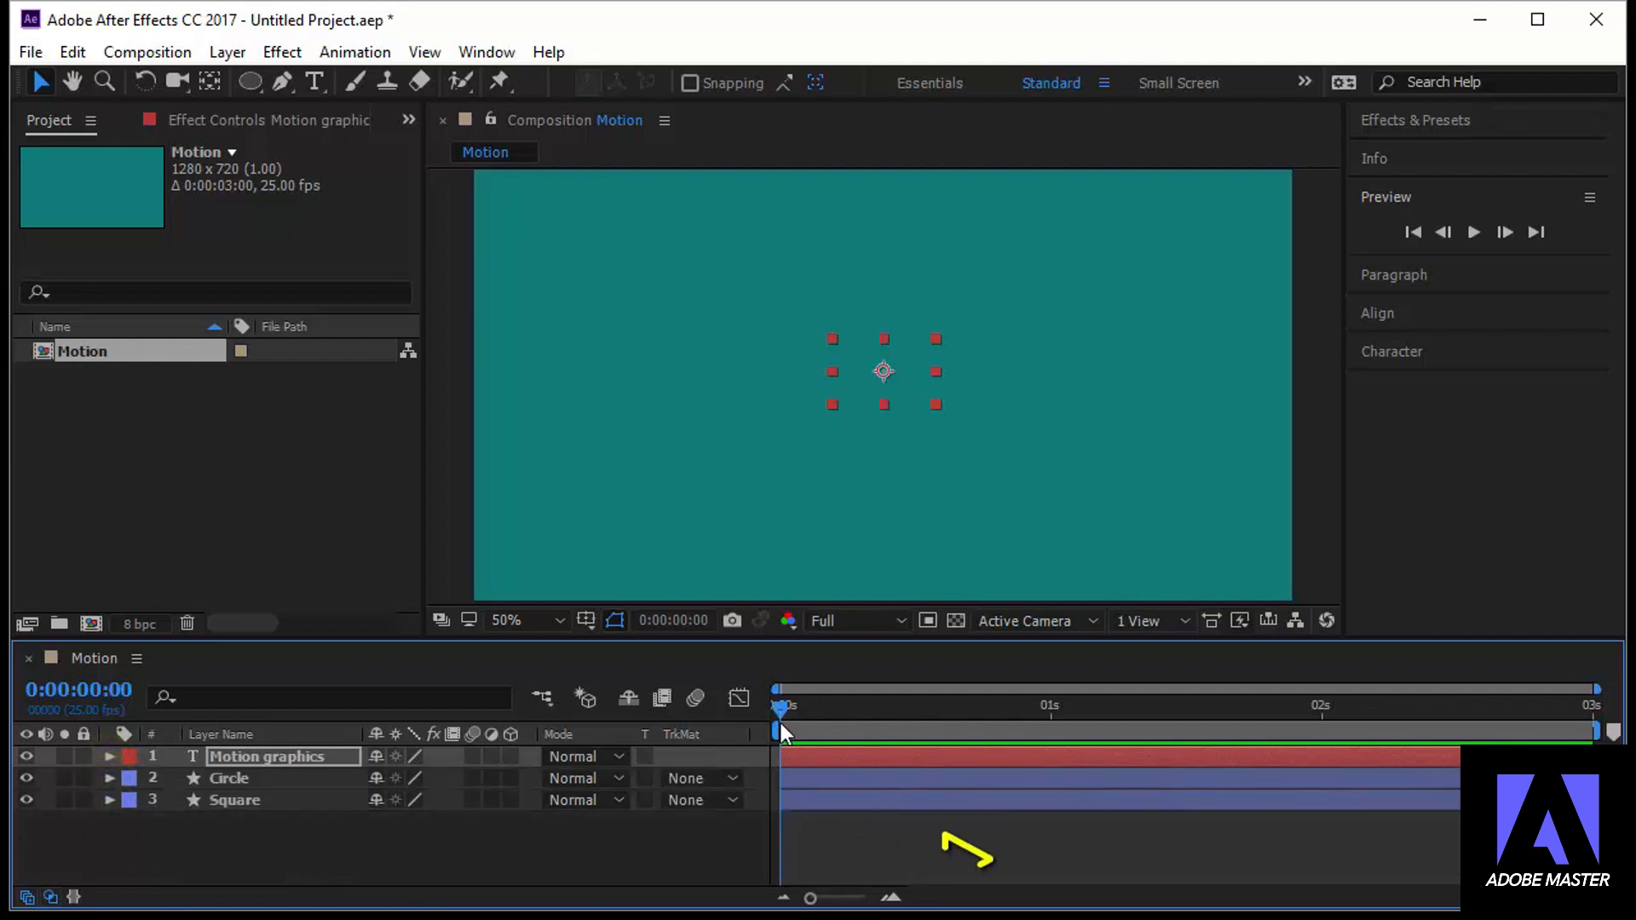
pyautogui.moveTo(779, 714); pyautogui.dragTo(760, 743)
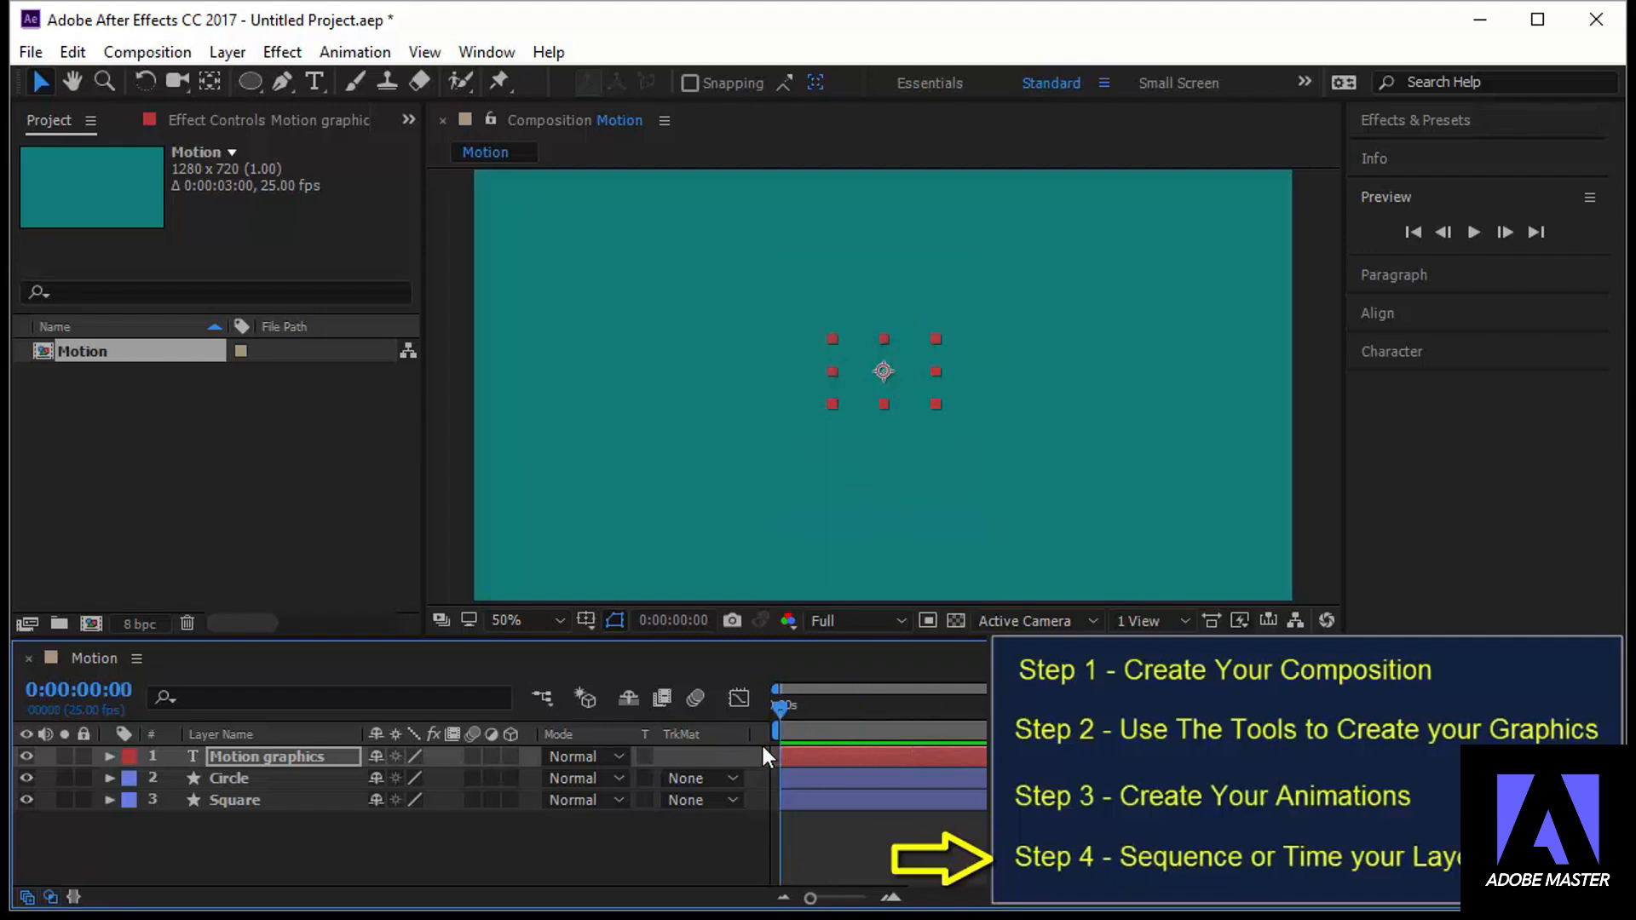
# Shift the Circle layer in time so it starts just before 0:00:00:12, as the square's movement ends
pyautogui.click(301, 794)
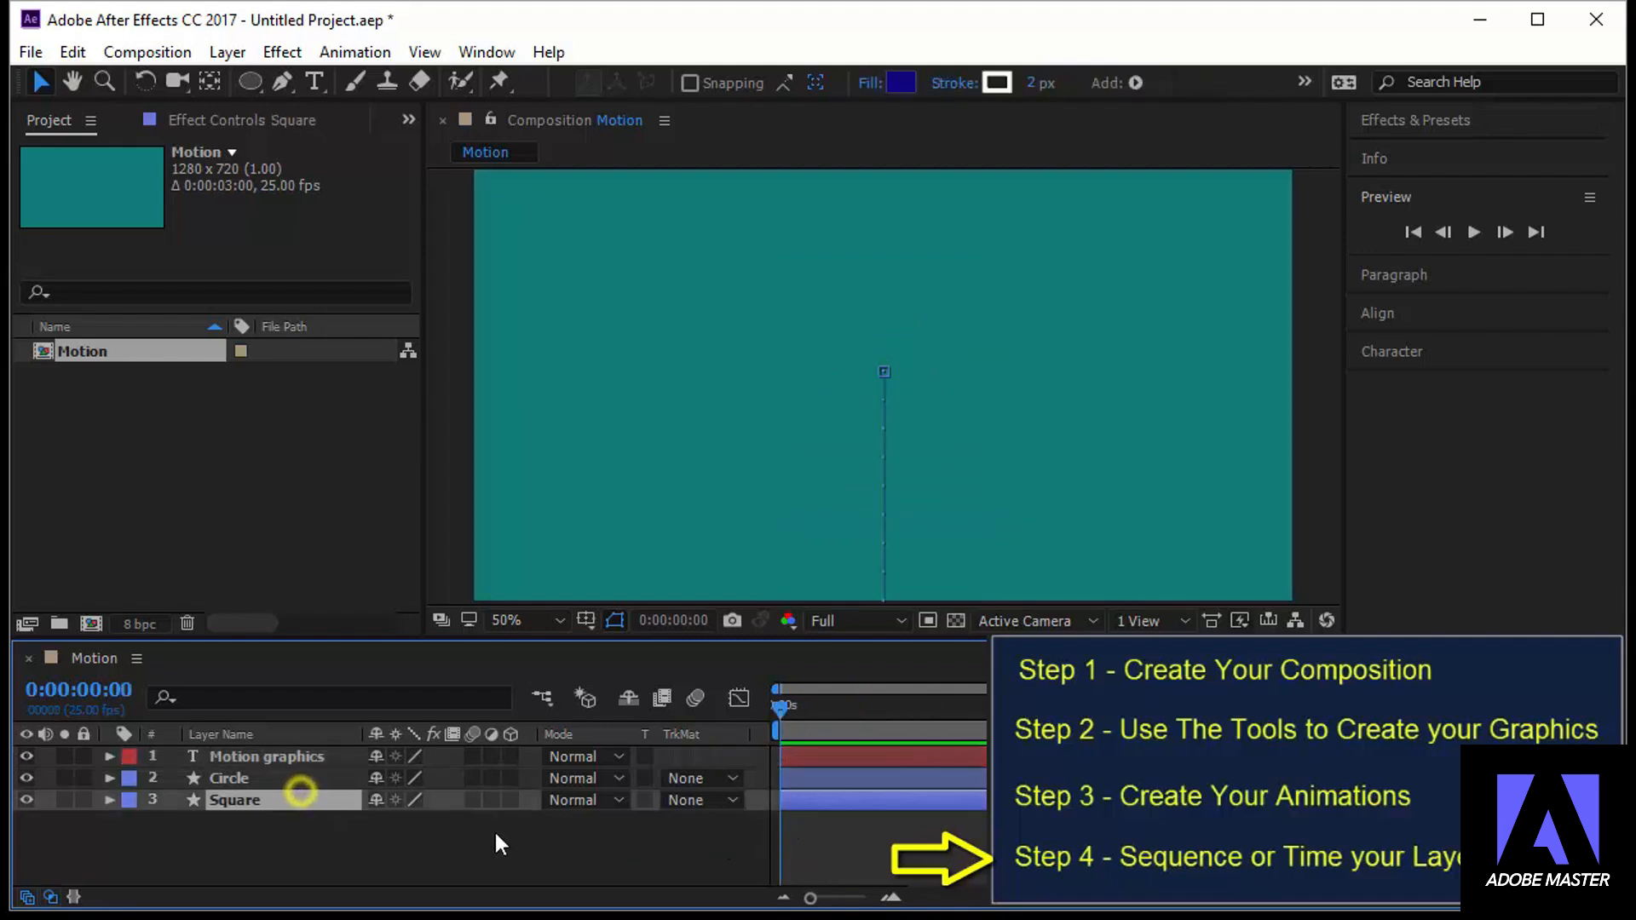
pyautogui.click(821, 778)
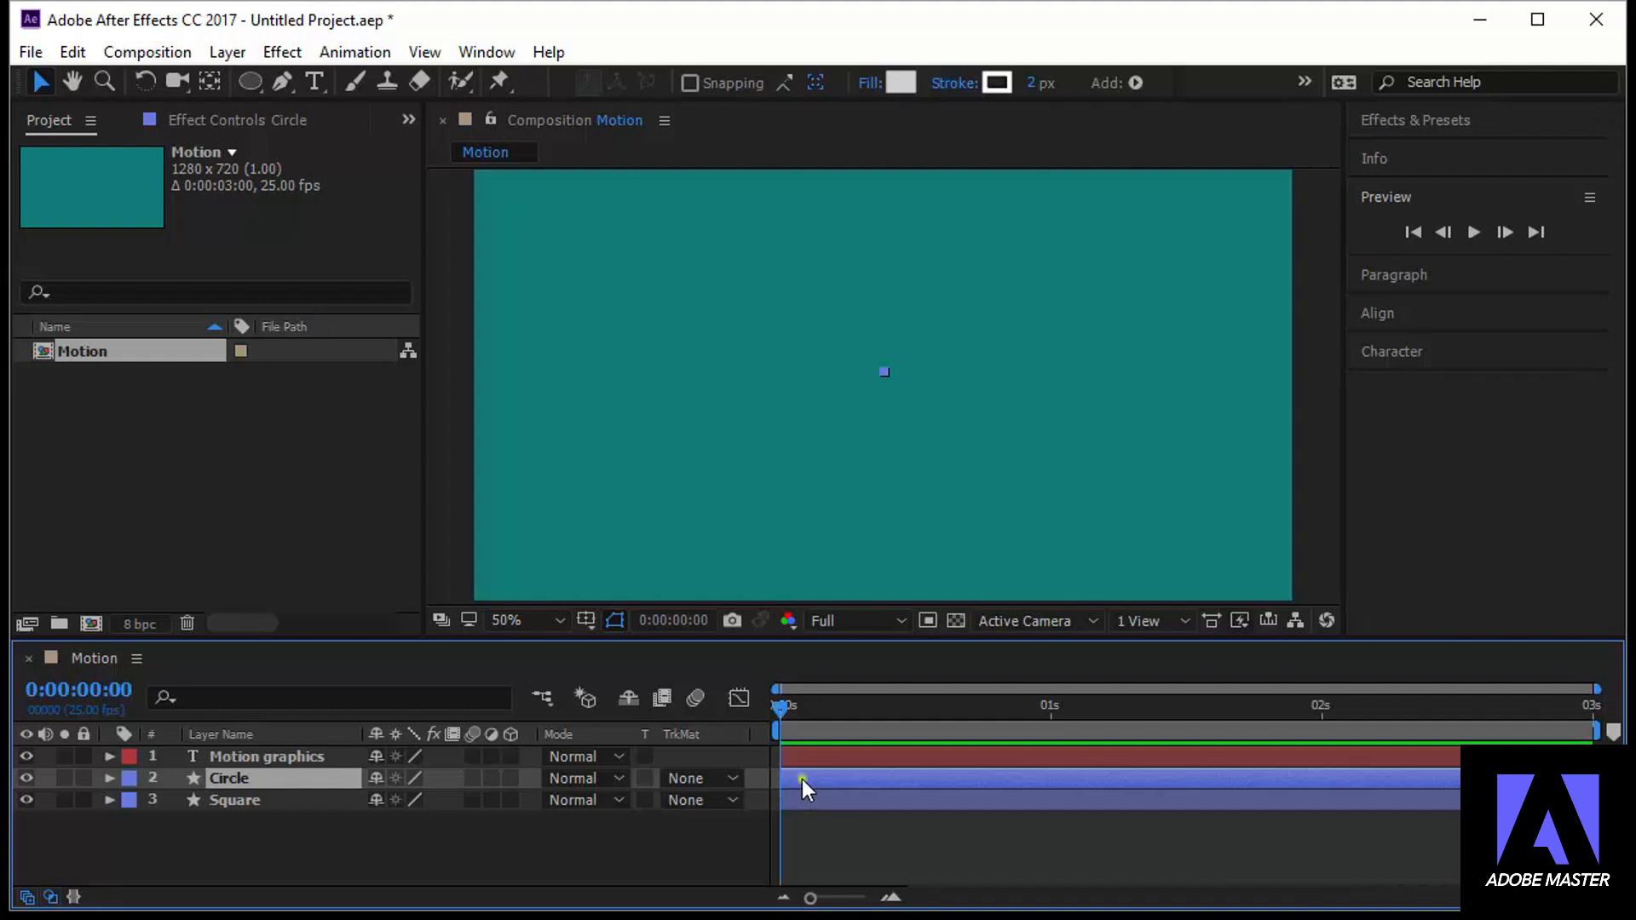
pyautogui.moveTo(804, 779); pyautogui.dragTo(924, 783)
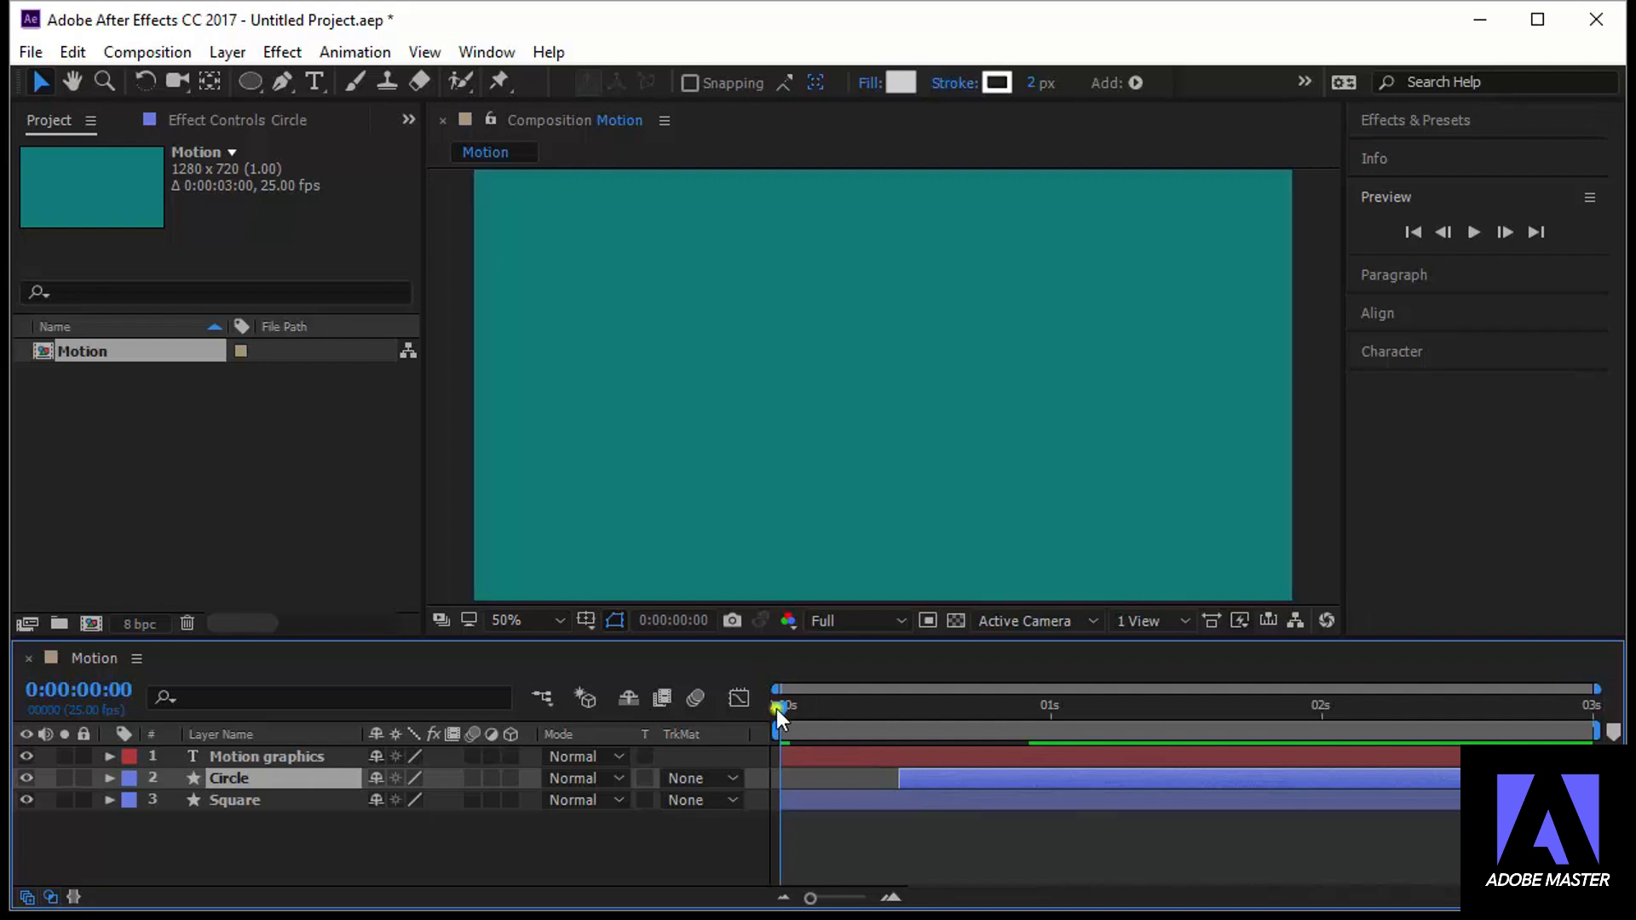
# Using 0:00:00:24 as the reference time, shift the Motion graphics text layer so it starts slightly before one second
pyautogui.moveTo(784, 710); pyautogui.dragTo(1040, 749)
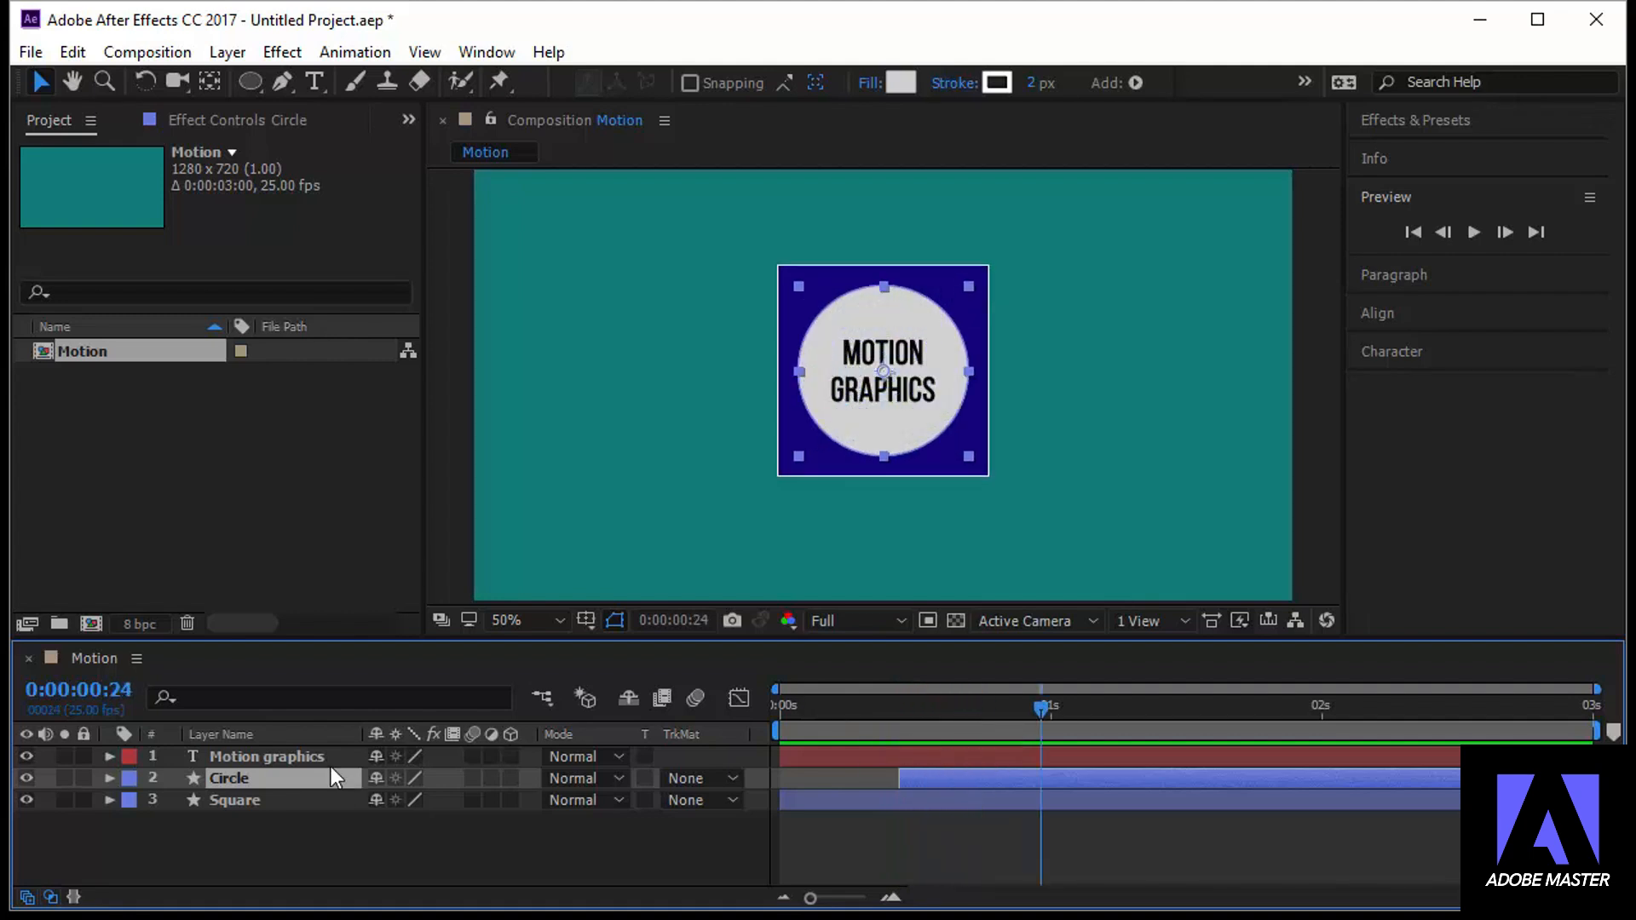
pyautogui.click(300, 756)
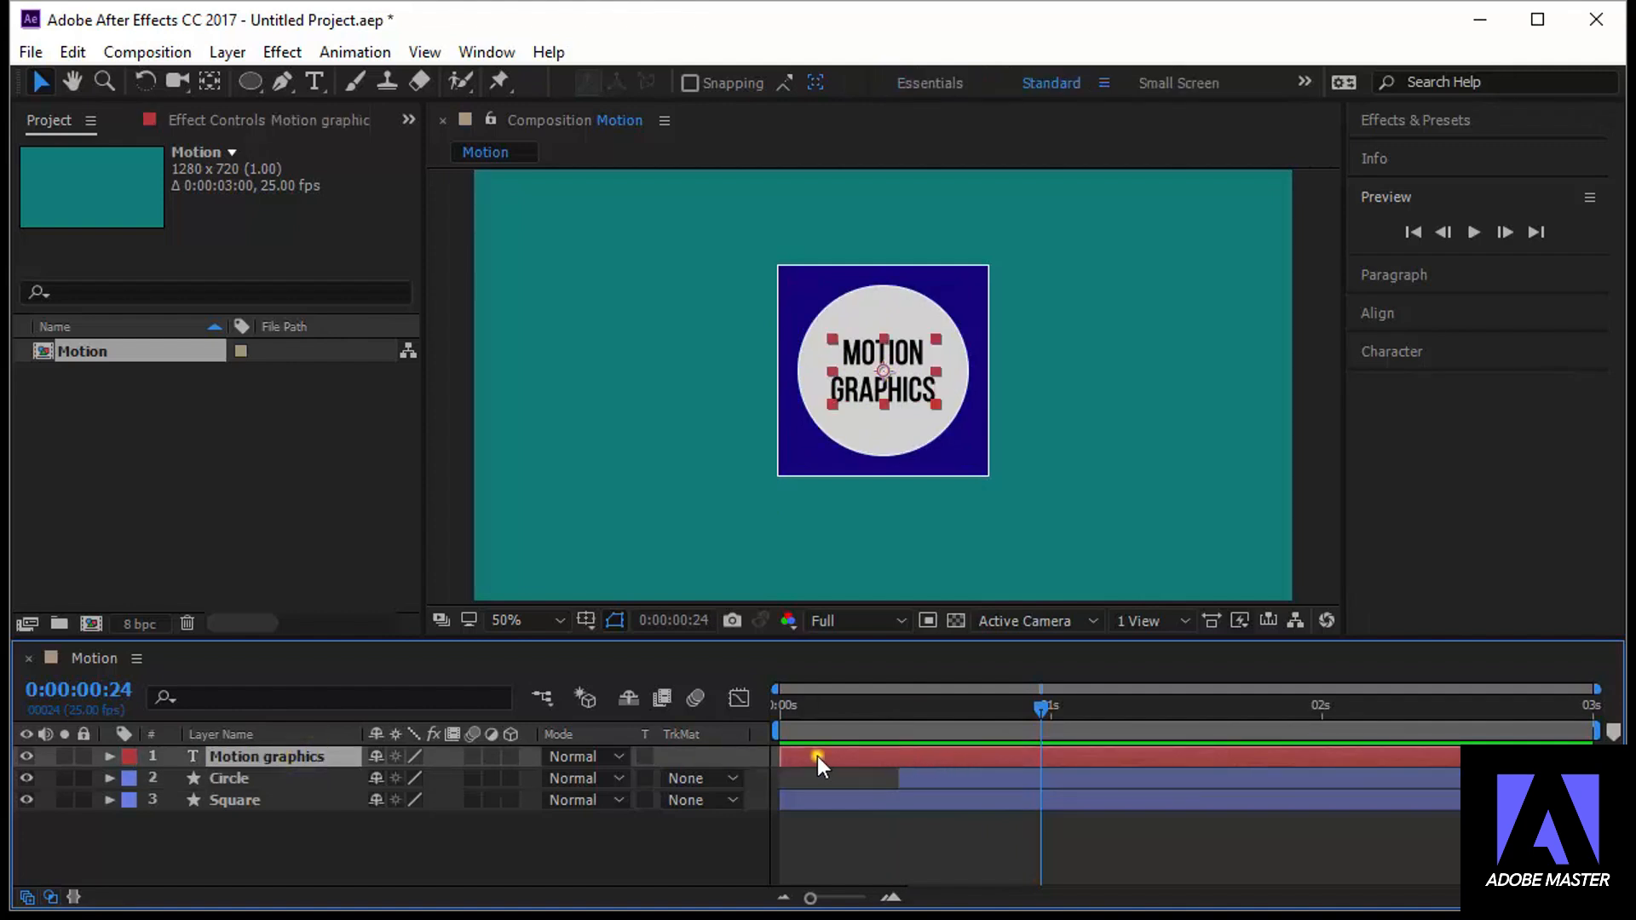
pyautogui.moveTo(816, 755); pyautogui.dragTo(1052, 769)
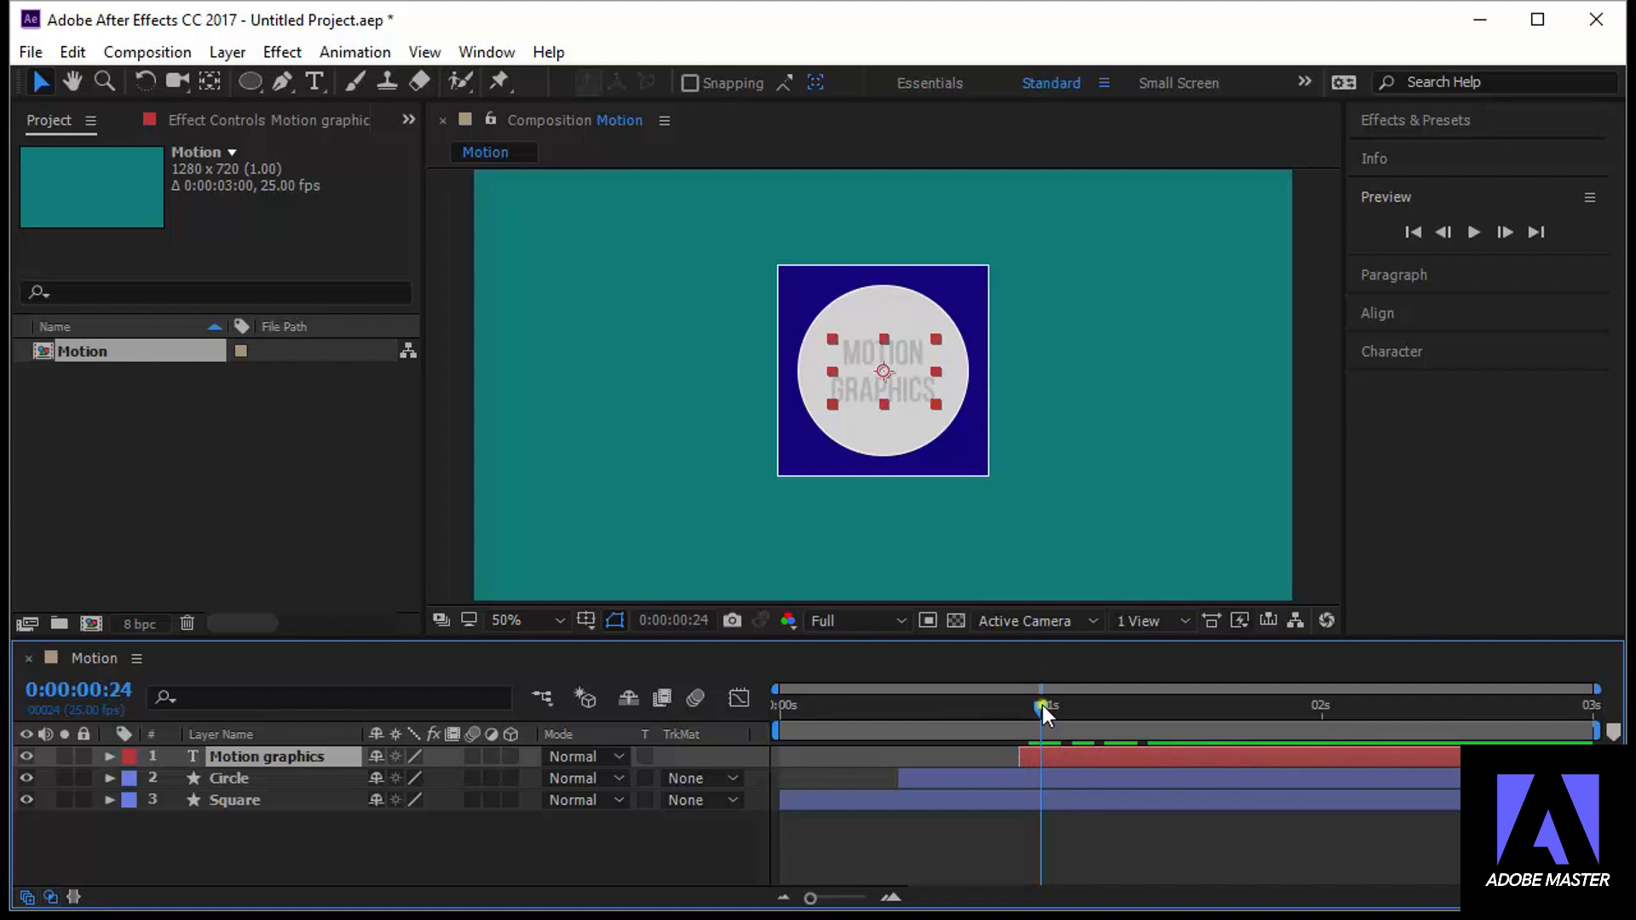
# Return to 0:00:00:00 and play the composition to preview the staggered layer animations
pyautogui.moveTo(1041, 704); pyautogui.dragTo(763, 755)
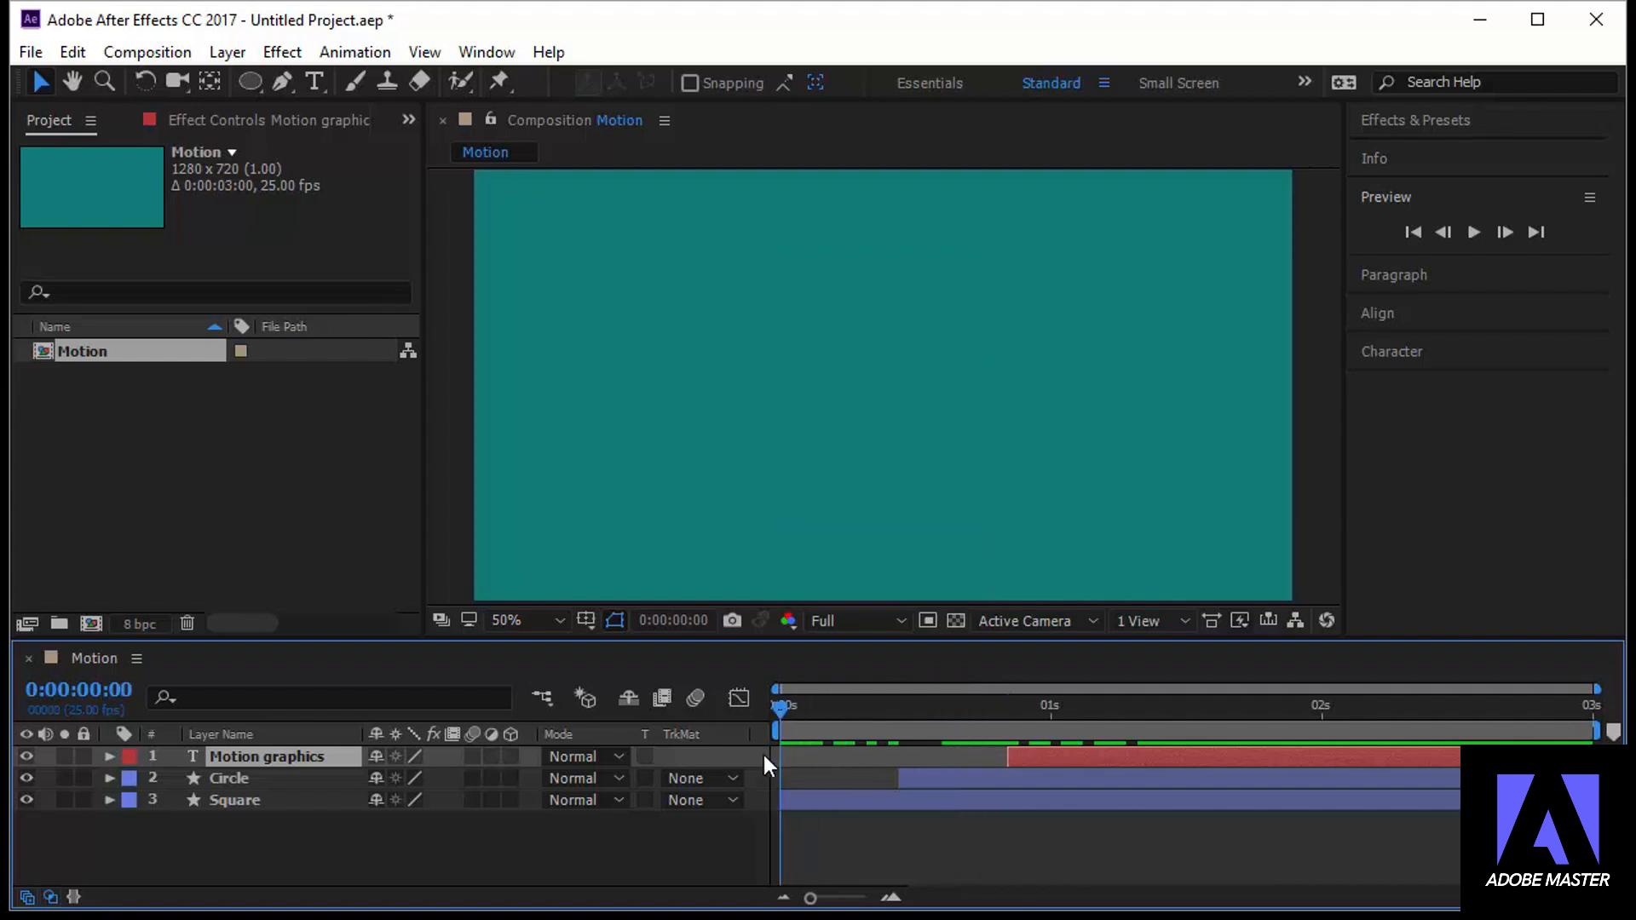
pyautogui.click(1472, 232)
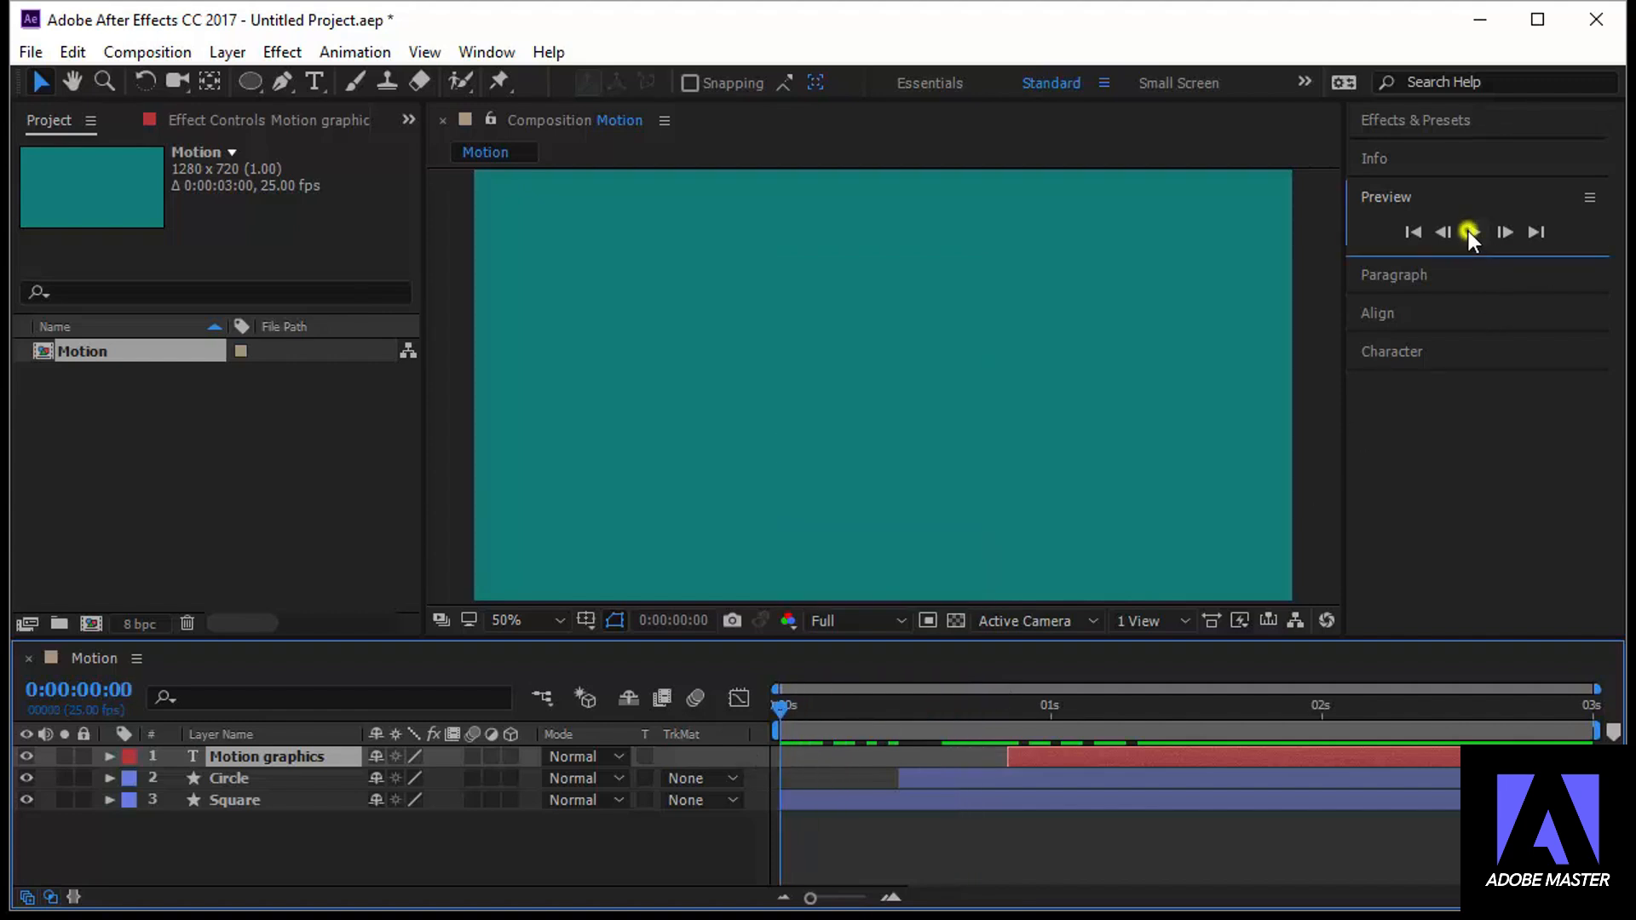